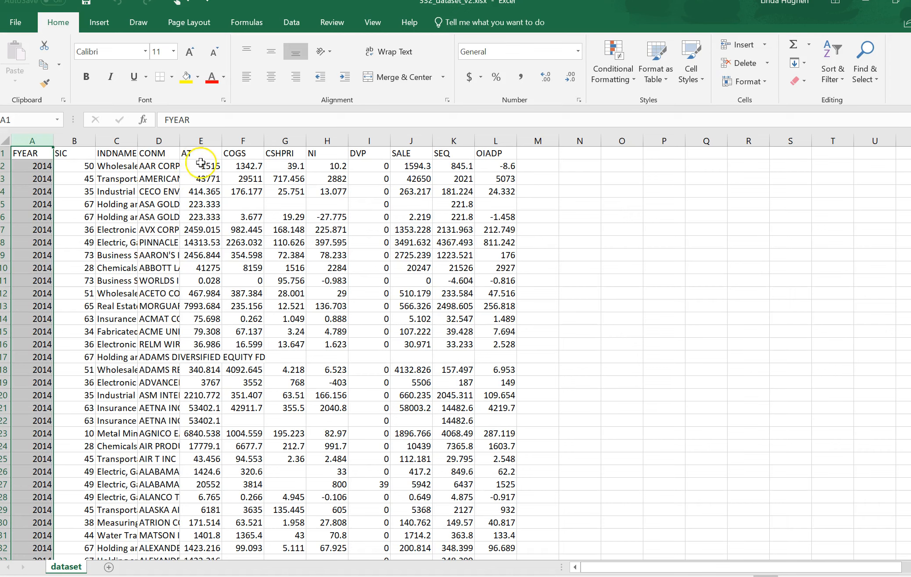
drag(199, 152, 499, 158)
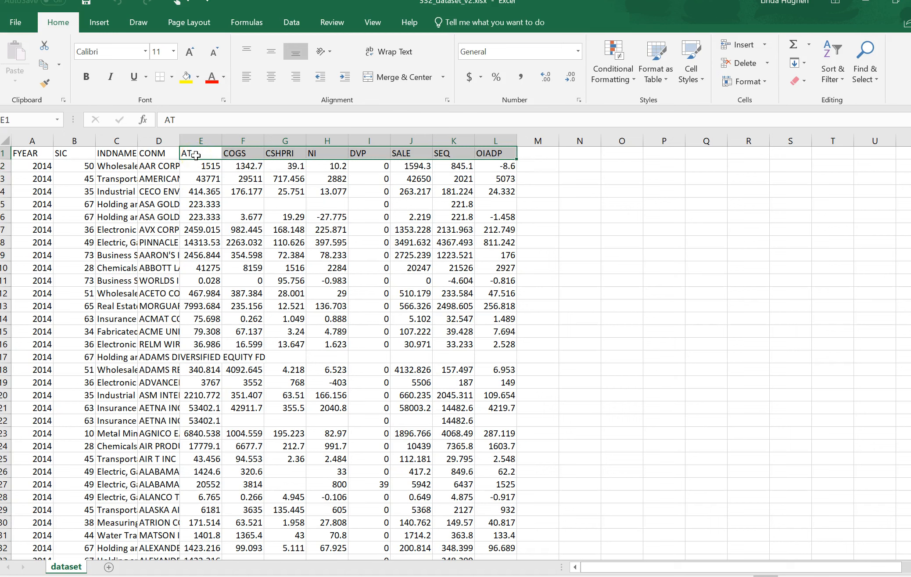
click(165, 152)
click(36, 155)
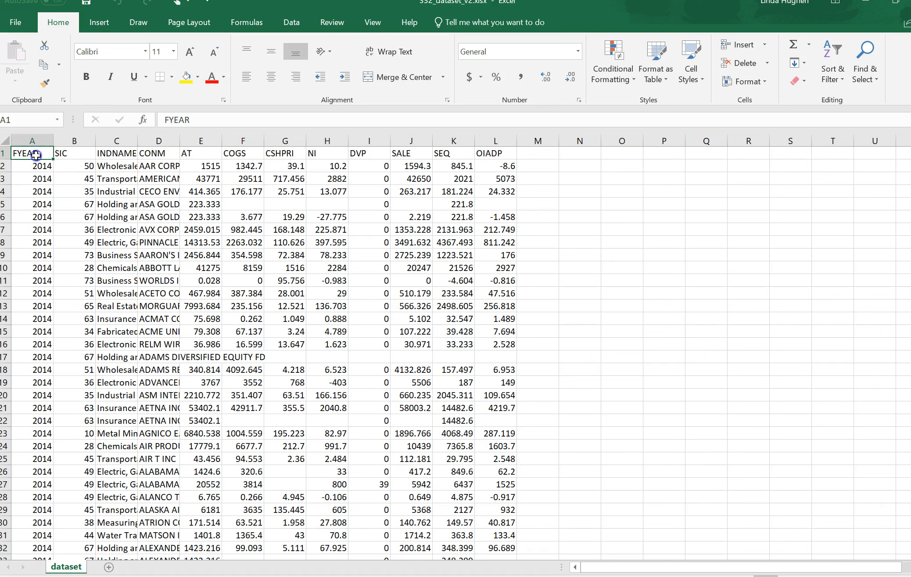
Rename the AT column header in cell E1 as TotalAssets
click(201, 157)
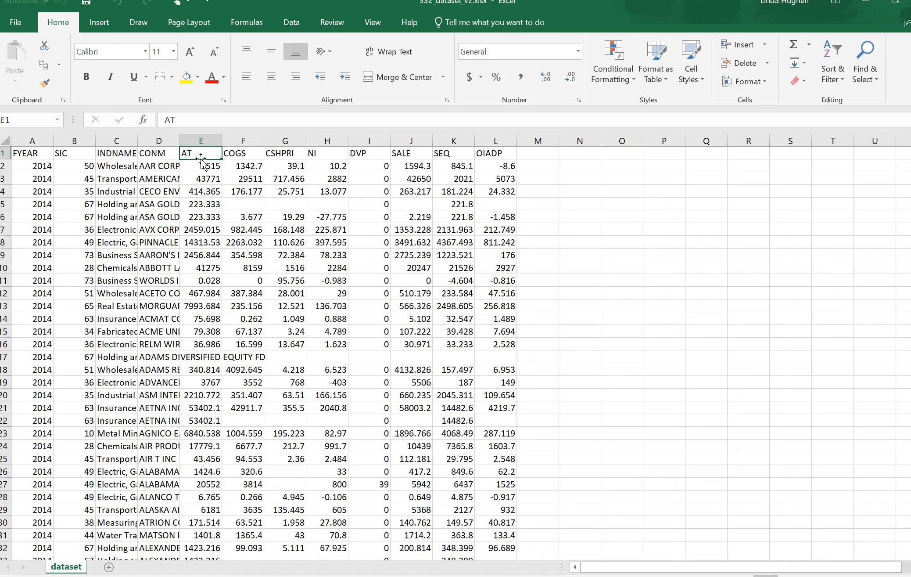
text(TotalAssets)
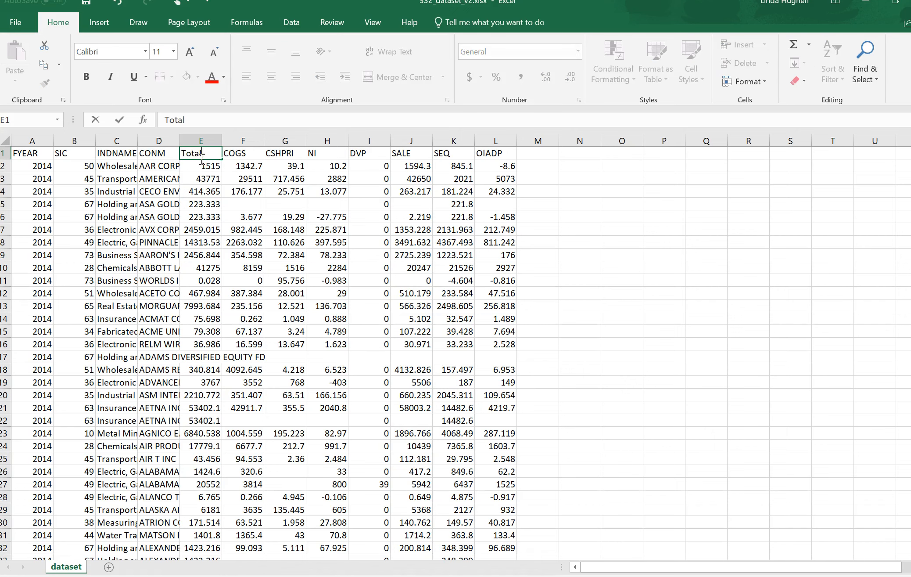
key(Return)
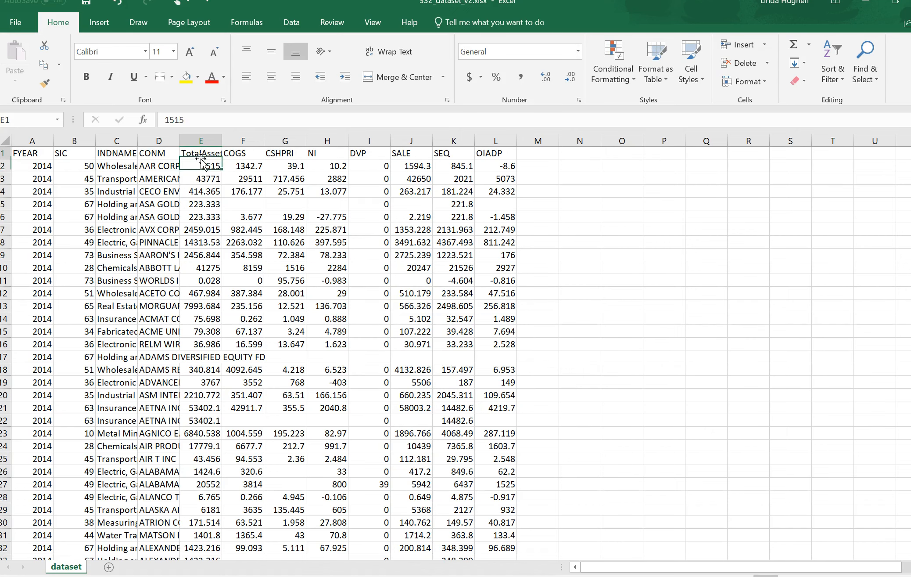
Rename the CSHPRI column header in cell G1 as CommonShares
key(Up)
key(Right)
key(Right)
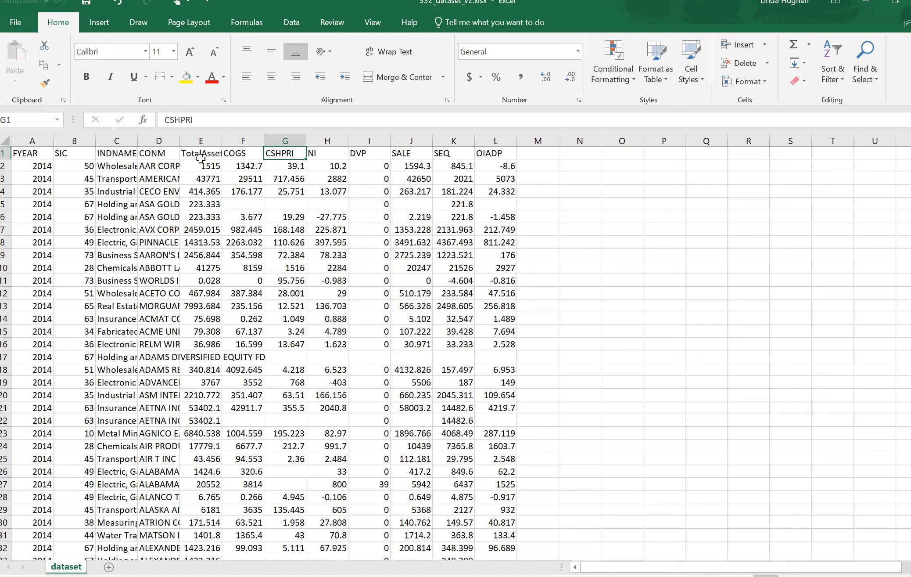
text(CommonS)
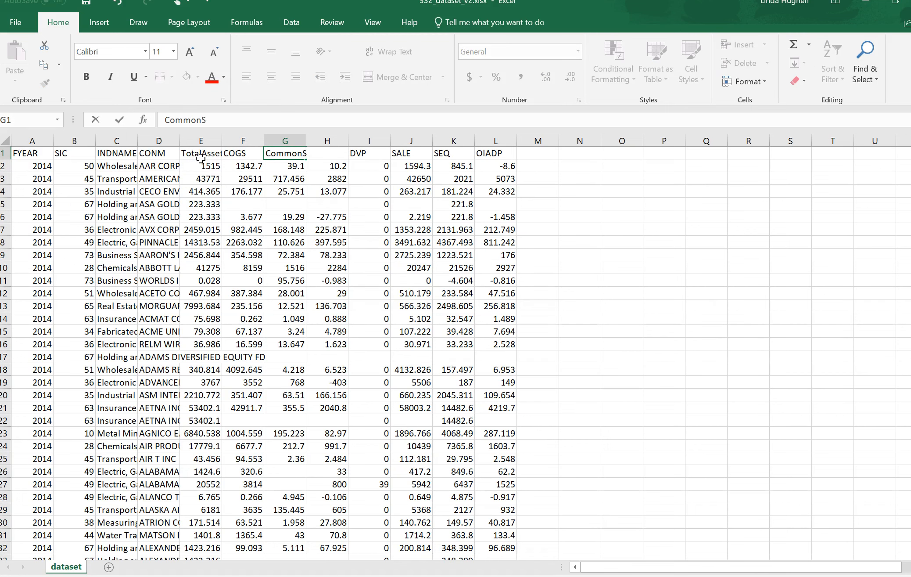
text(hares)
key(Return)
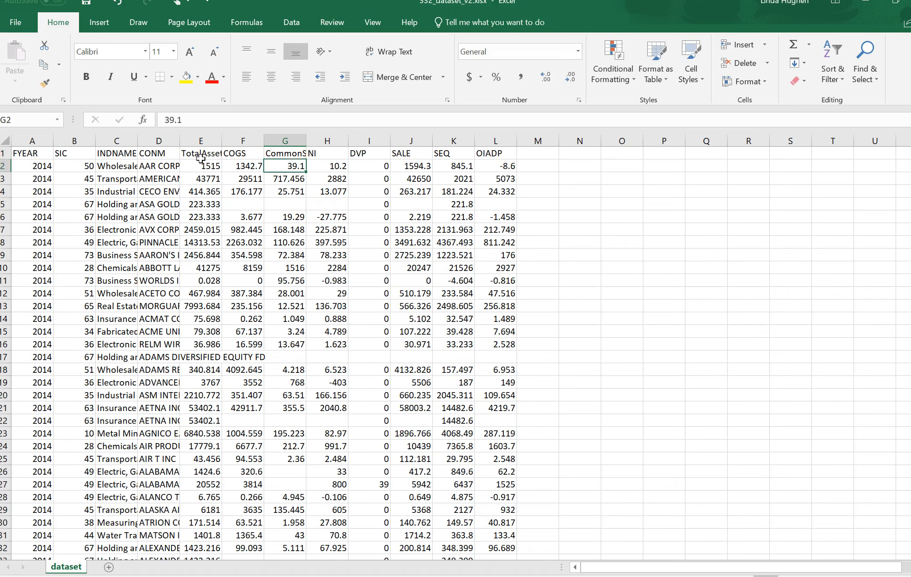
Rename the DVP column header in cell I1 as PrefDiv
key(Up)
key(Right)
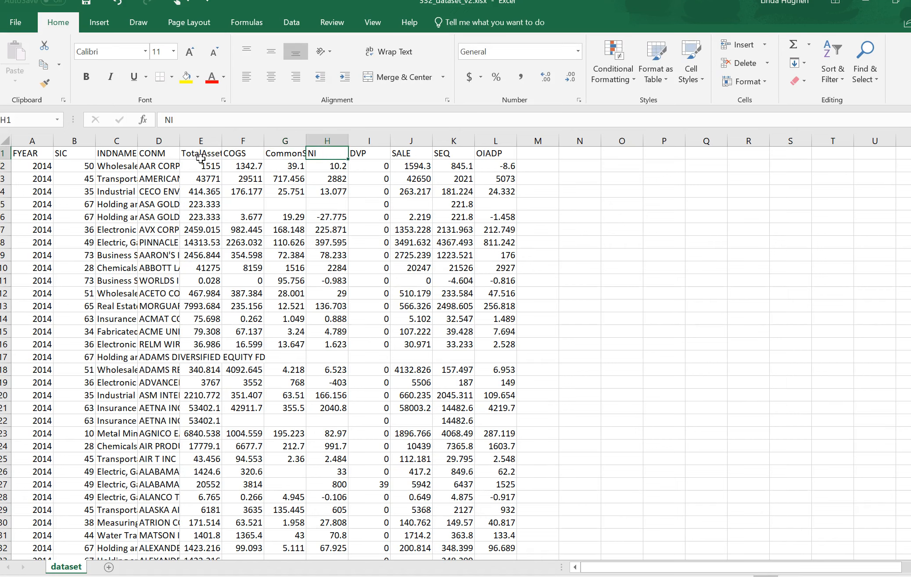
key(Right)
text(PrefDiv)
key(Return)
Rename the SEQ column header in cell K1 as Equity
key(Up)
key(Right)
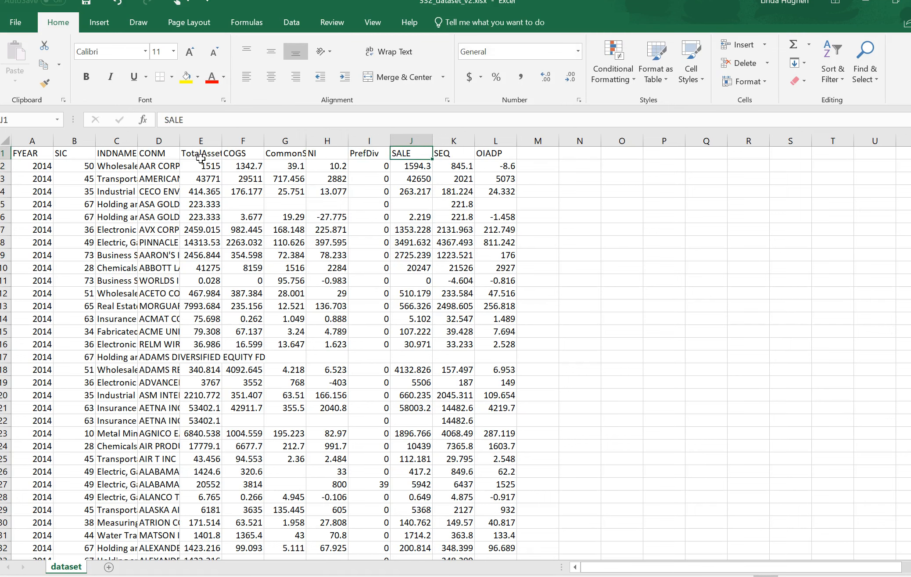
key(Right)
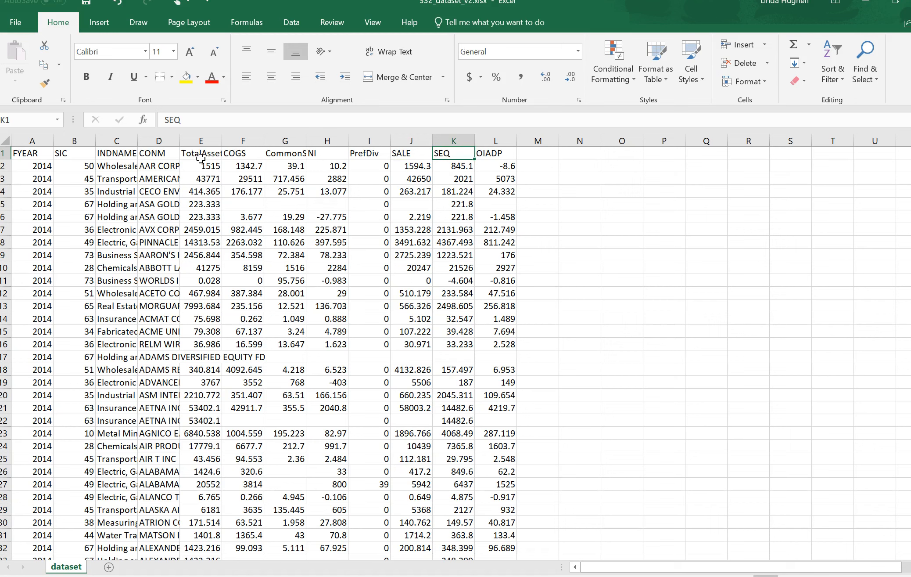
text(Stockhol)
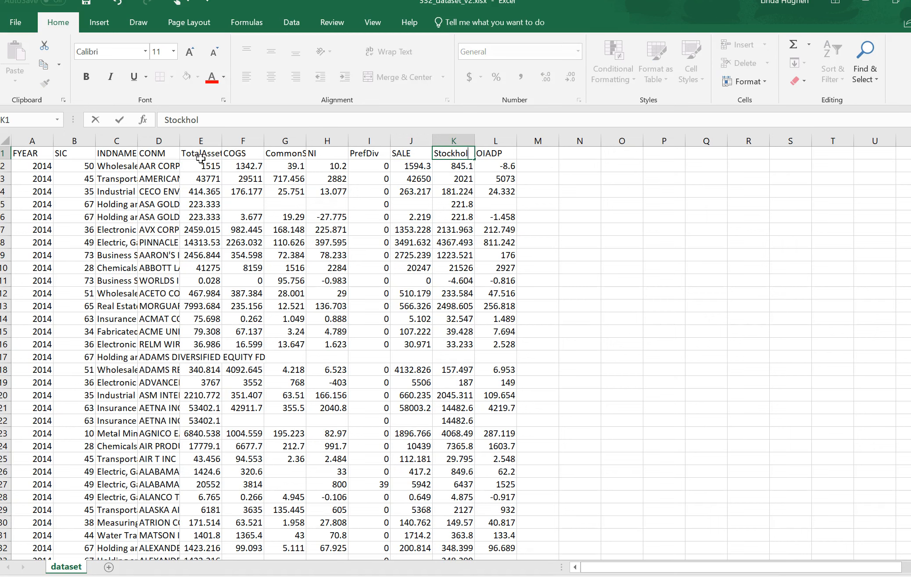
key(BackSpace)
key(BackSpace)
key(BackSpace)
key(BackSpace)
key(BackSpace)
key(BackSpace)
key(BackSpace)
key(BackSpace)
text(Equity)
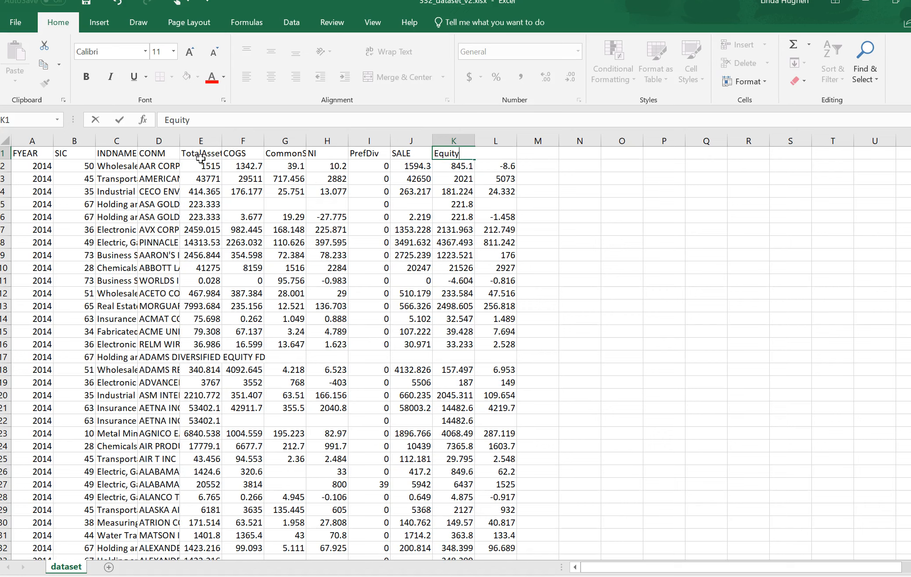
key(Return)
Rename the OIADP column header in cell L1 as OperInc
key(Up)
key(Right)
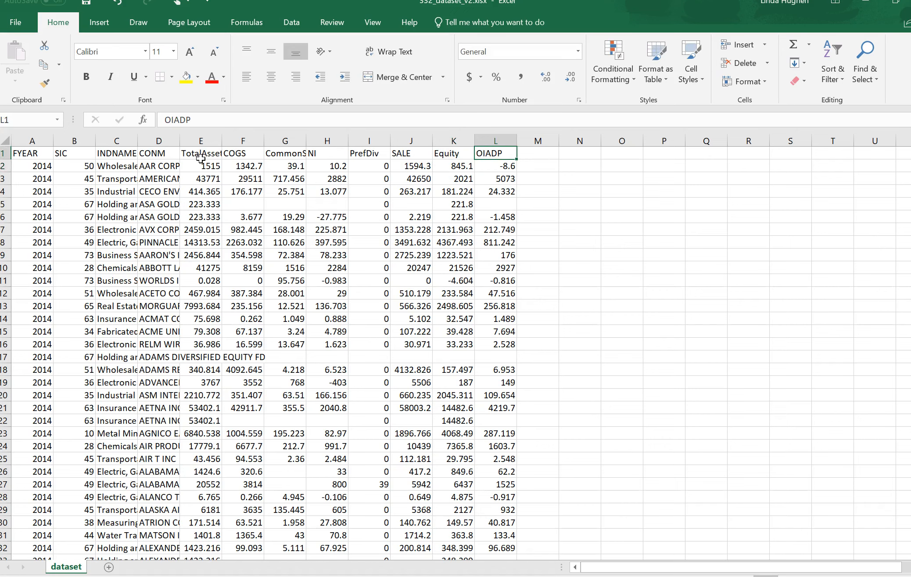
text(OperInc)
key(Return)
key(Left)
key(Left)
key(Left)
key(Left)
key(Left)
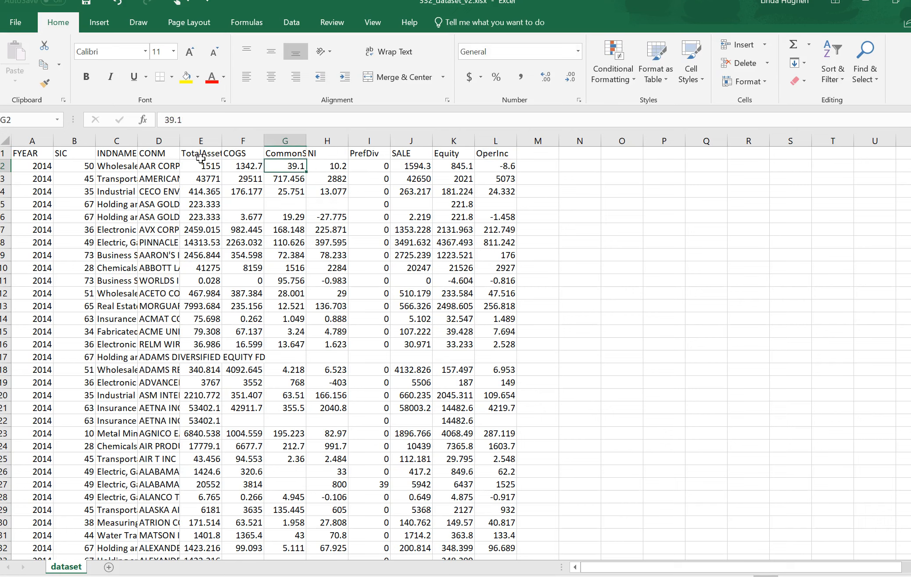
key(Left)
key(Left)
key(Left)
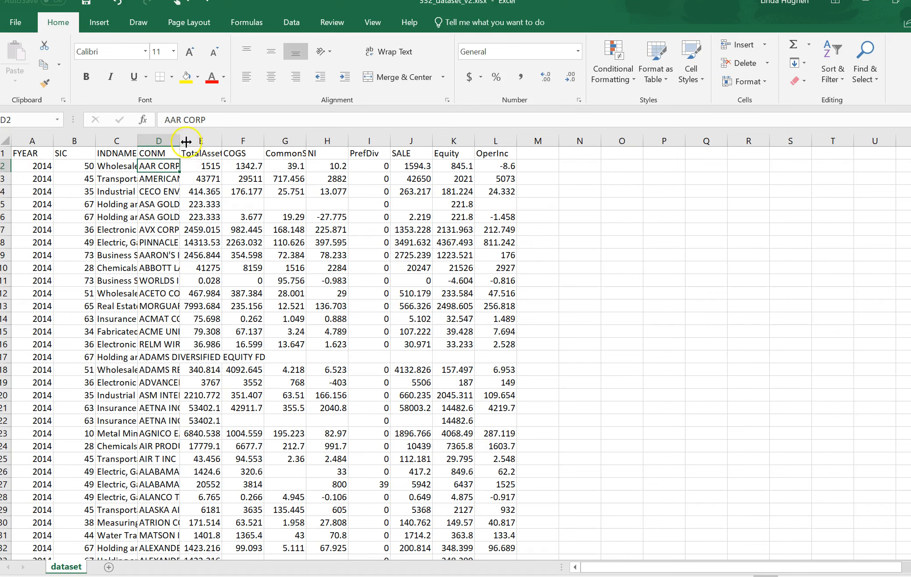
click(159, 140)
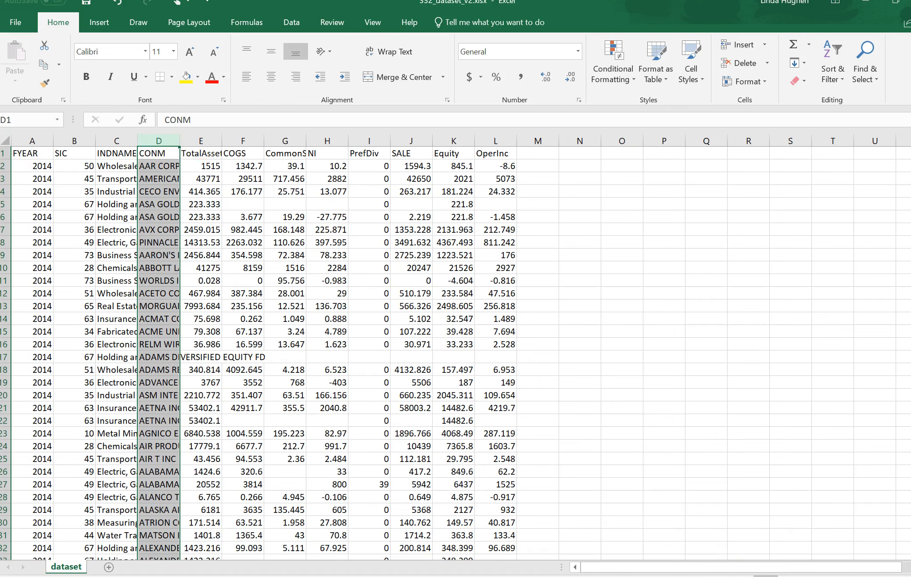
click(201, 140)
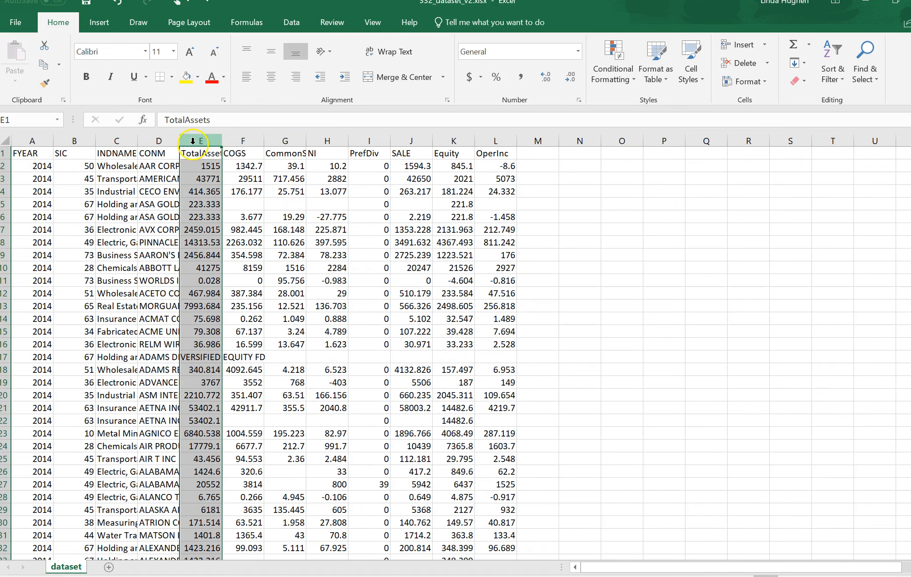
click(155, 163)
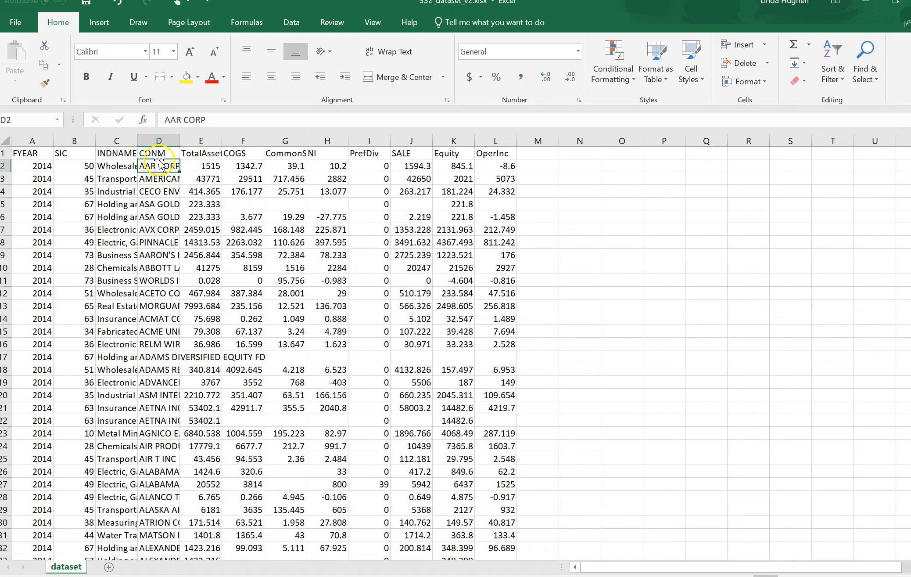
Insert six blank columns between the CONM and TotalAssets columns
click(193, 137)
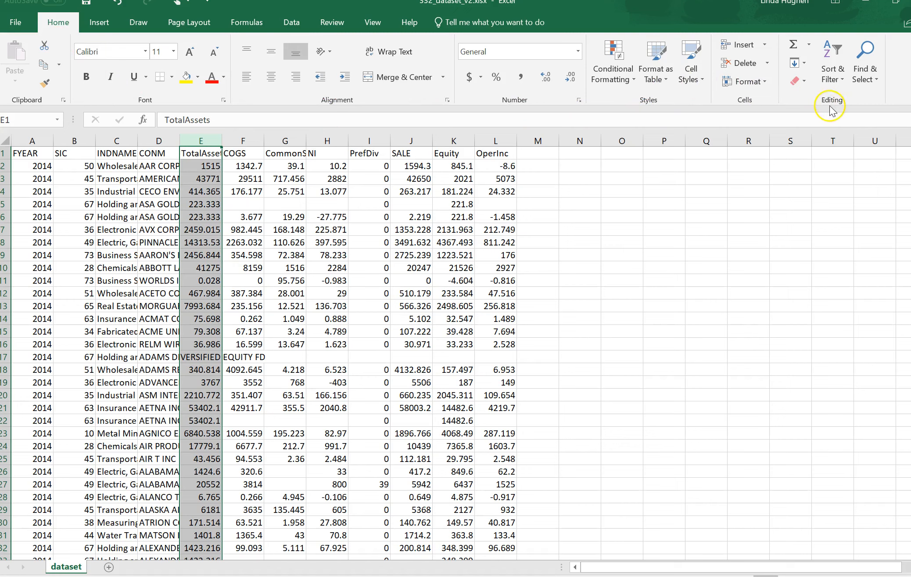
click(756, 51)
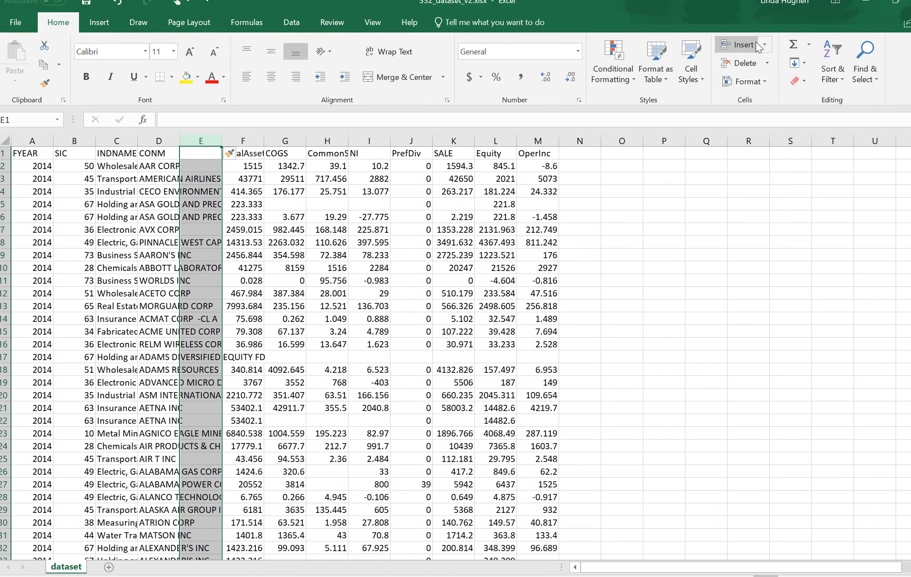
click(195, 139)
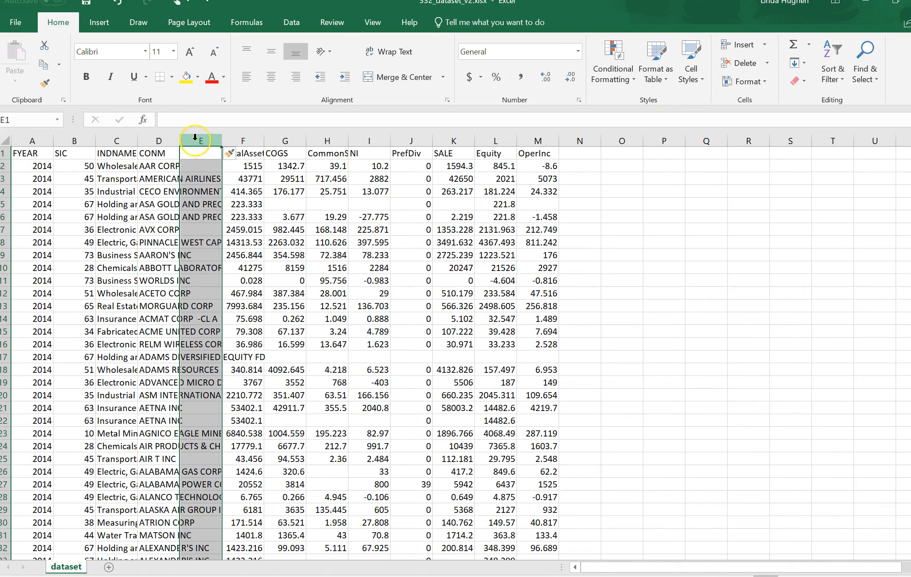
click(199, 140)
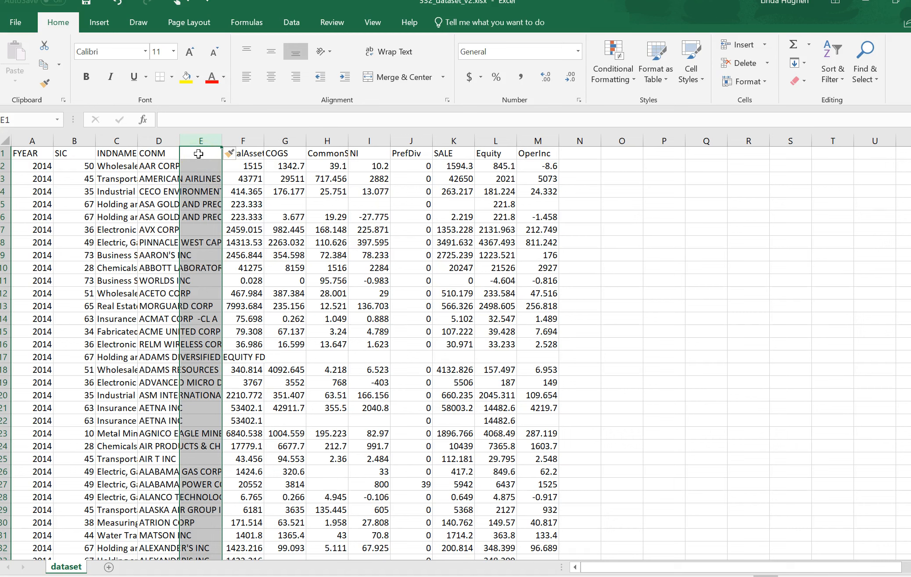
click(763, 46)
click(752, 61)
click(754, 46)
click(748, 45)
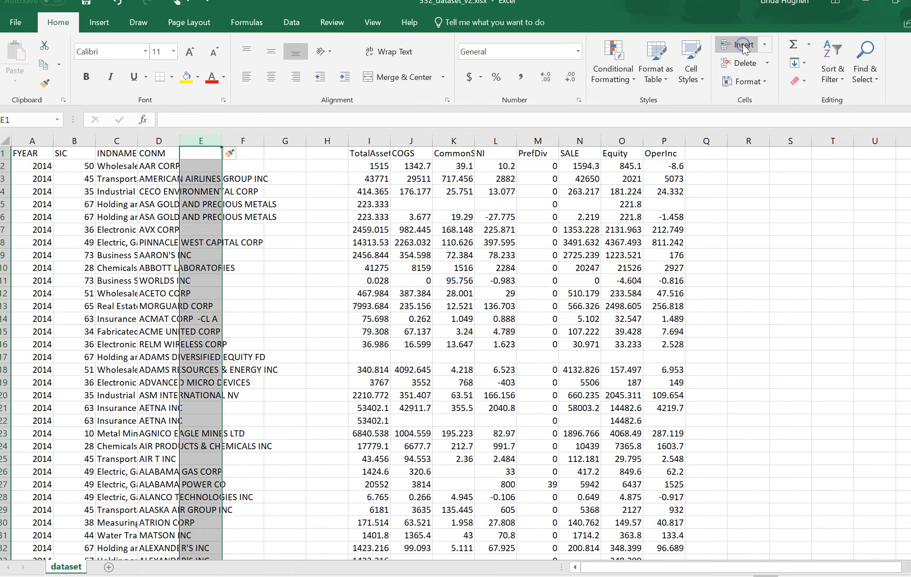
click(744, 46)
click(744, 46)
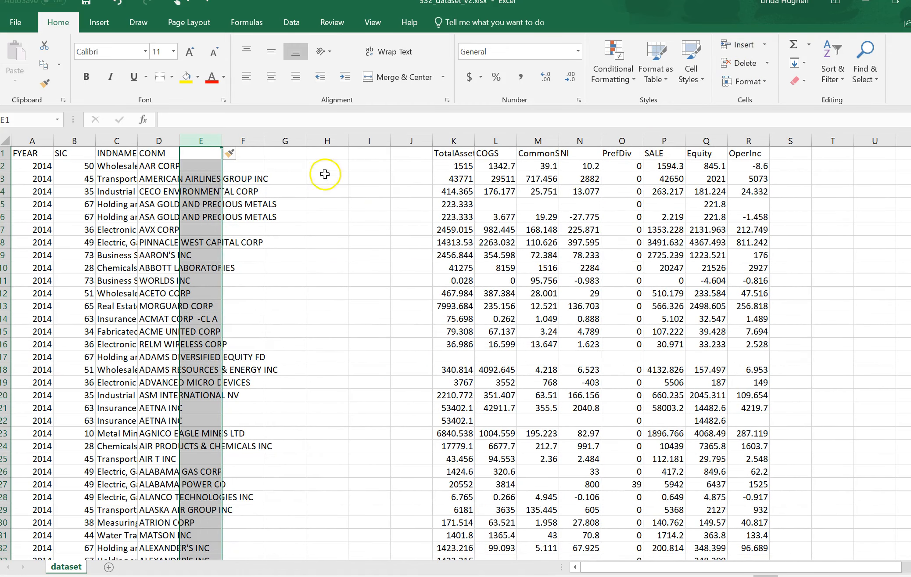
Enter the header GPM in cell E1 and widen the CONM column to fit the company names
click(203, 154)
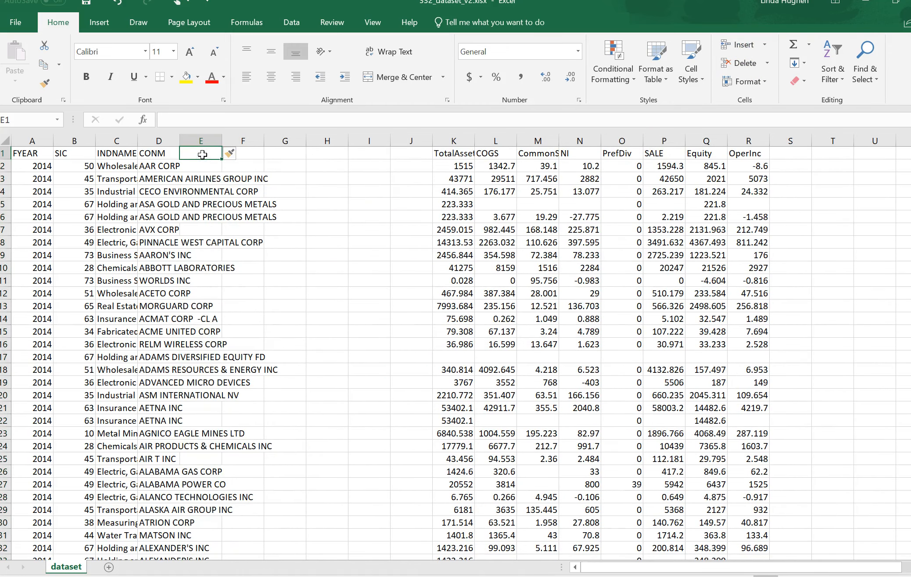
text(GPm)
key(BackSpace)
text(M)
key(Return)
drag(180, 141, 302, 140)
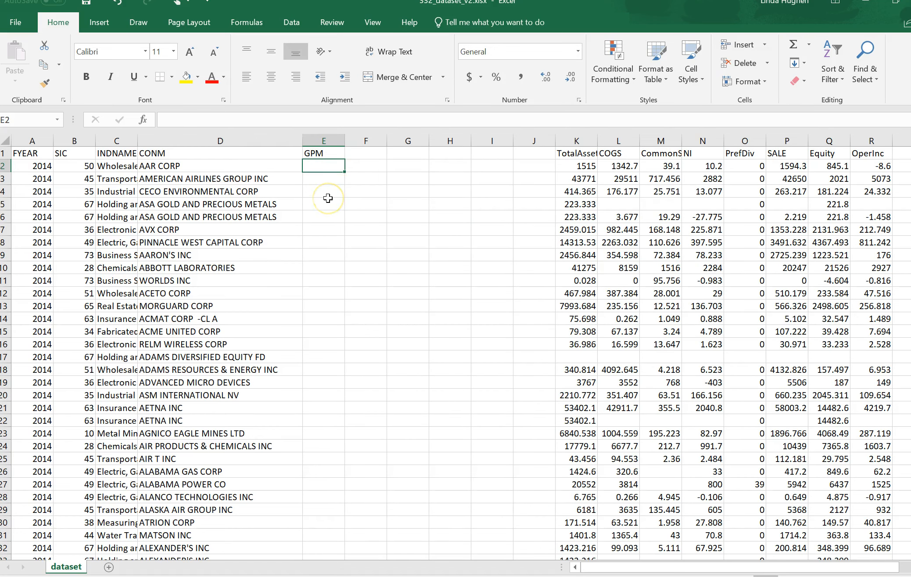
Enter the gross profit margin formula =(P2-L2)/P2 in cell E2, using the SALE and COGS values
text(=()
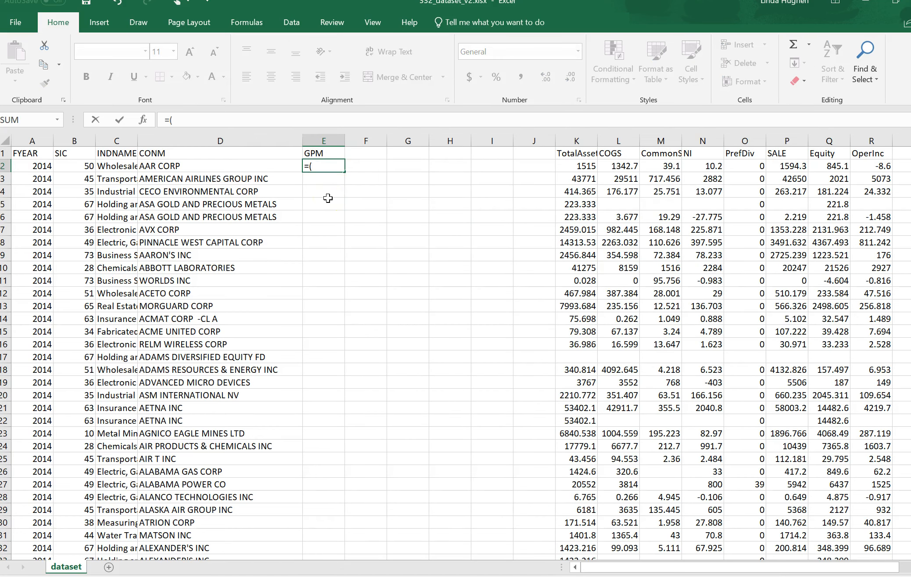
click(795, 166)
text(-)
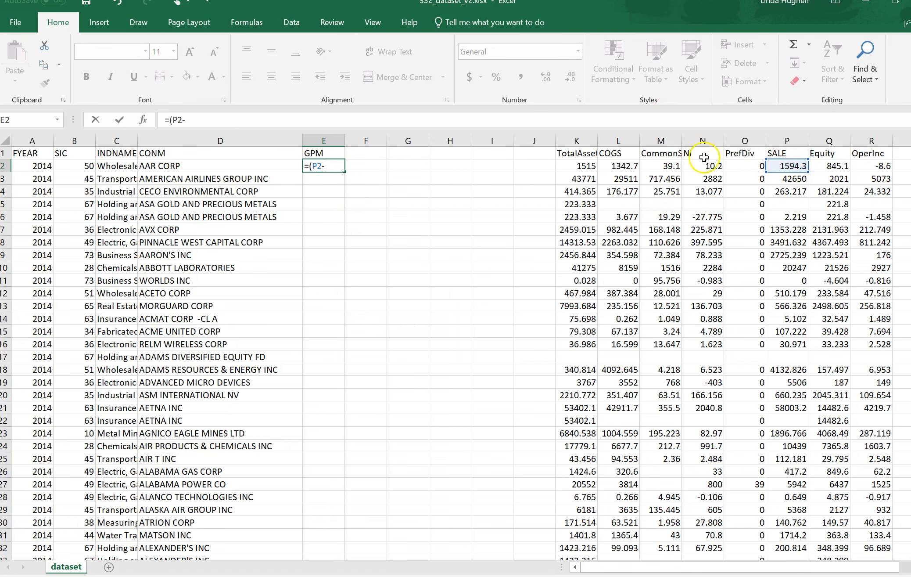
click(623, 165)
text())
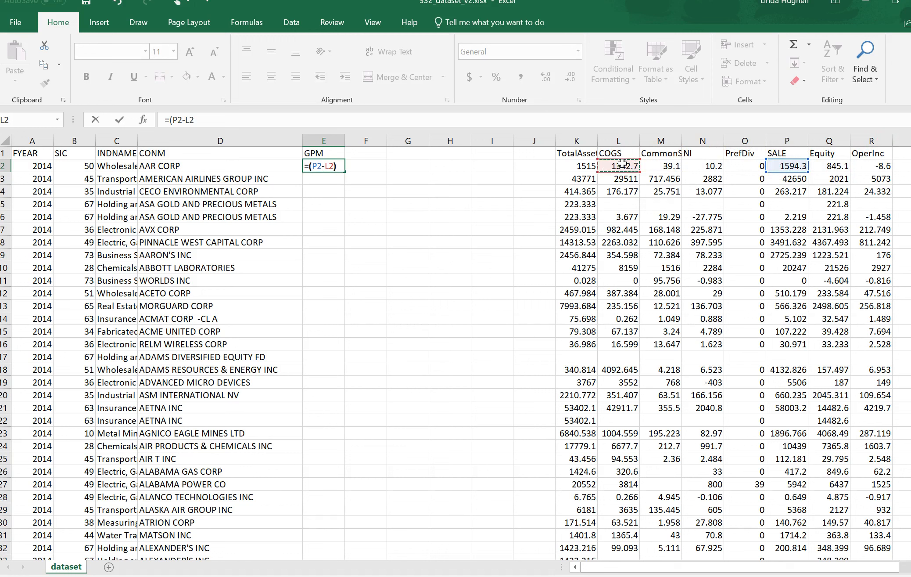
text(/)
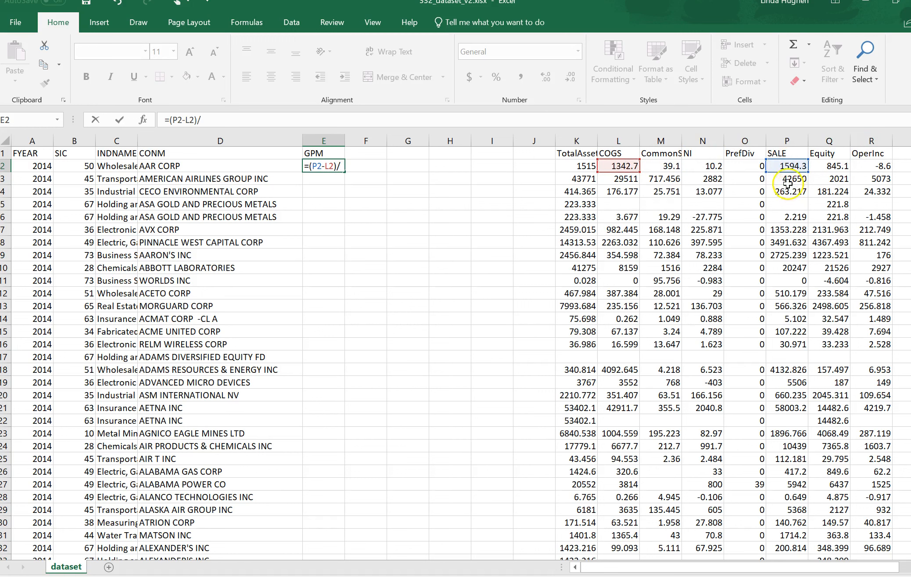
click(779, 164)
key(Return)
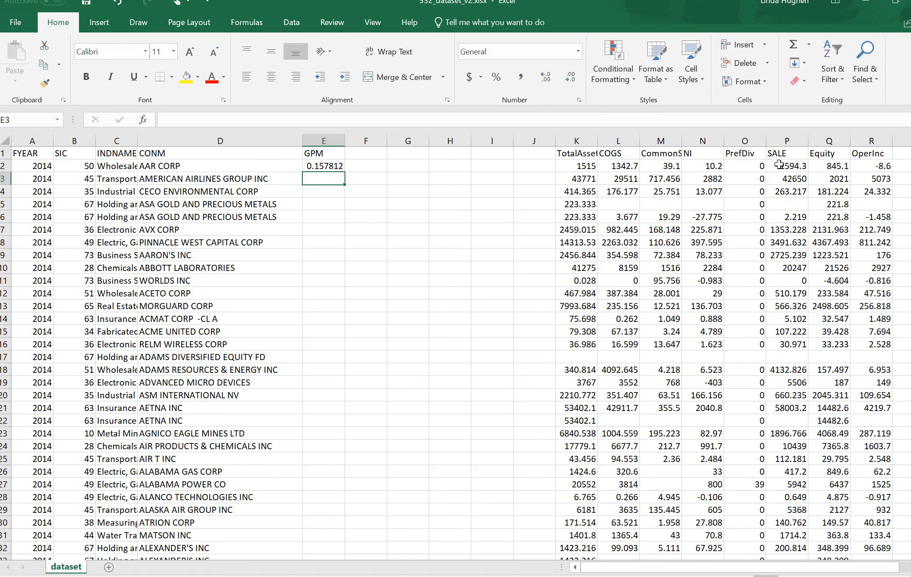
Fill the GPM formula from cell E2 down through all the data rows, and select cell F1
click(325, 165)
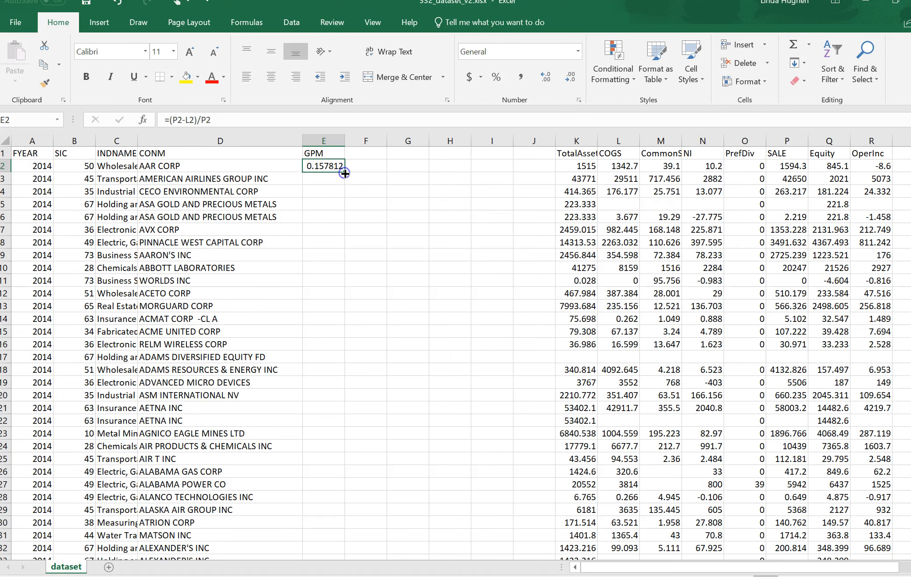
double_click(345, 173)
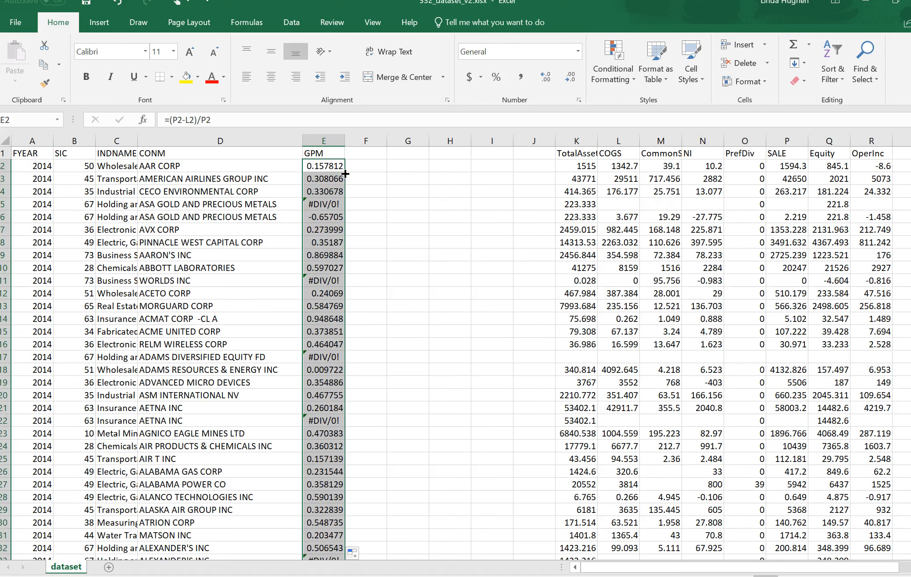
click(321, 139)
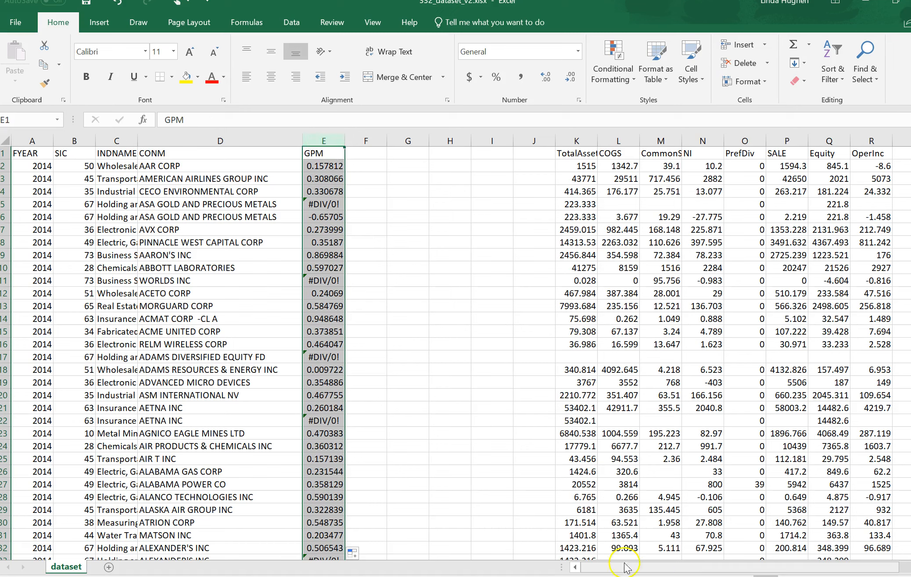
click(367, 153)
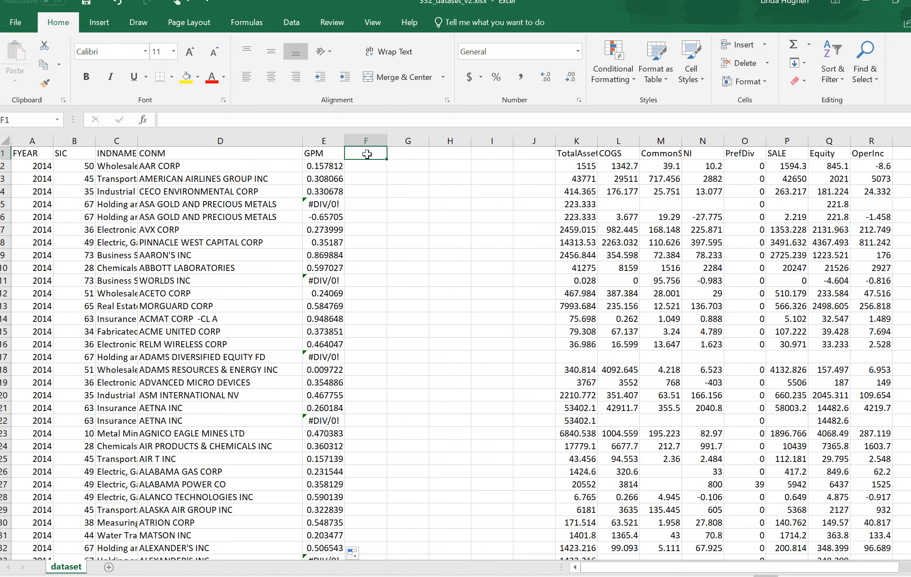
Add the header OPM in cell F1, enter =R2/P2 in F2, and fill the formula down through all data rows
text(OPM)
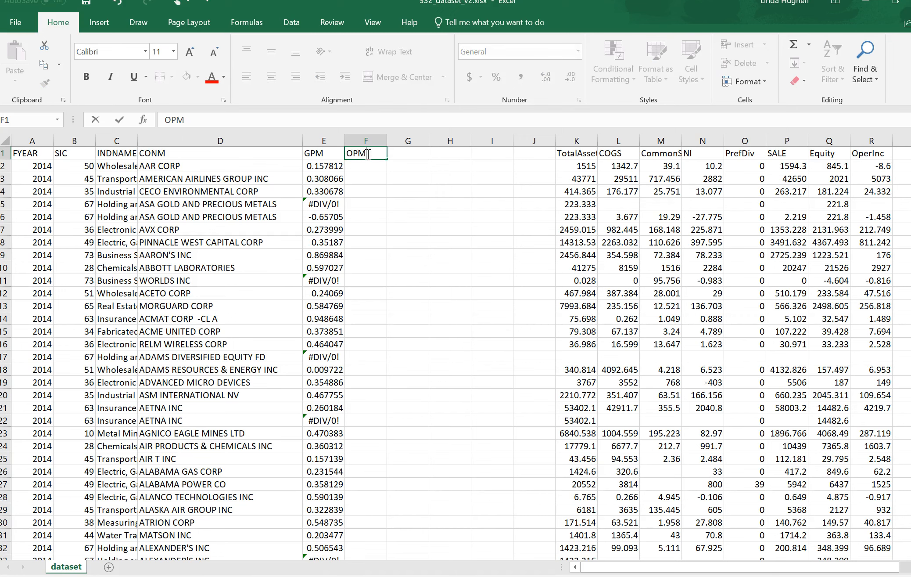
key(Return)
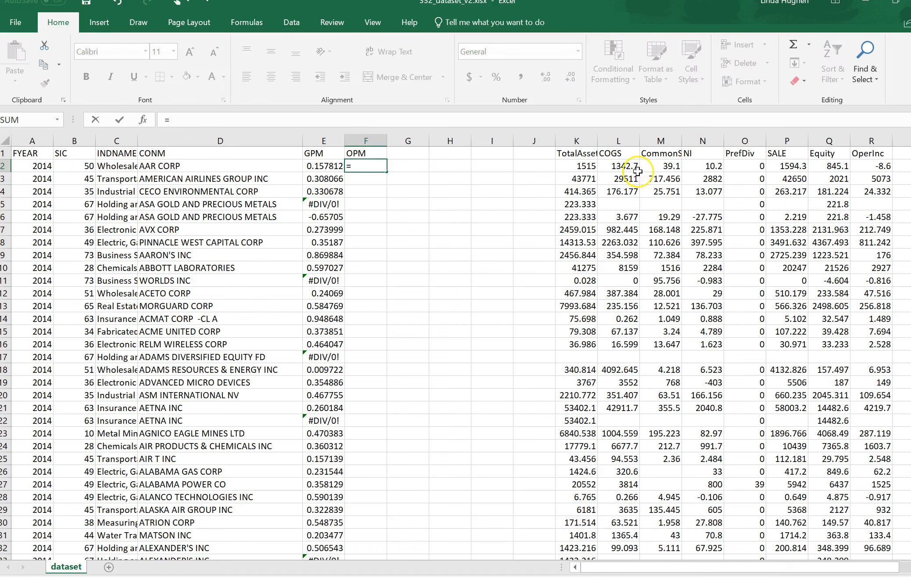
click(872, 166)
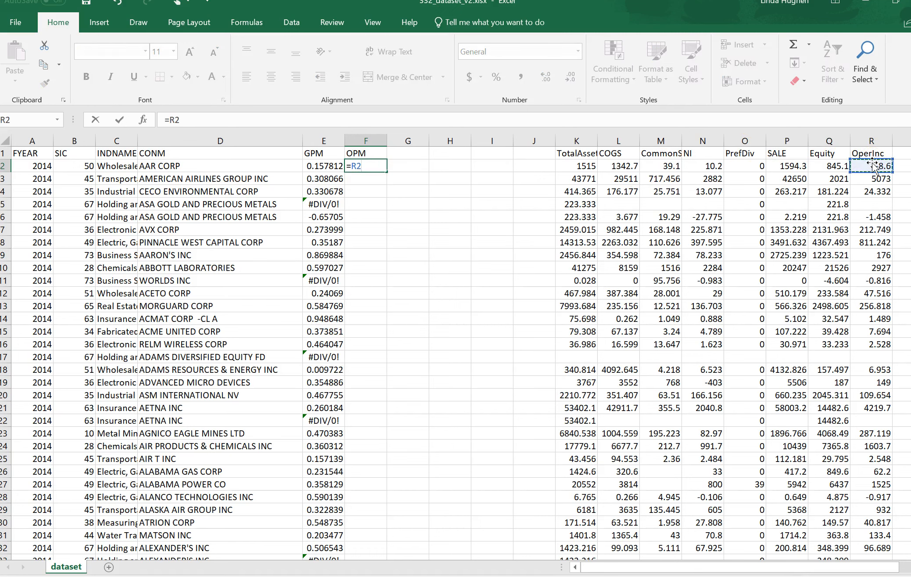
text(/)
click(778, 164)
key(Return)
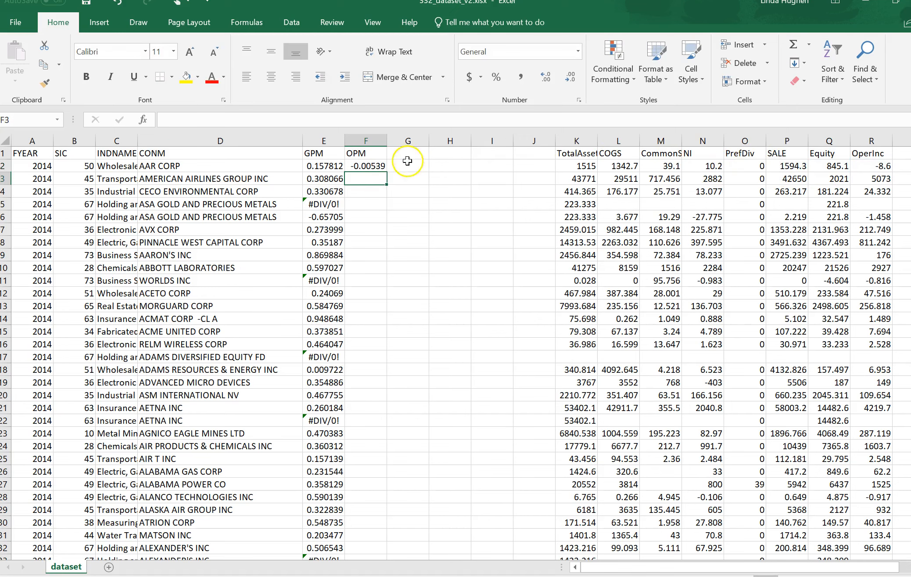
click(375, 165)
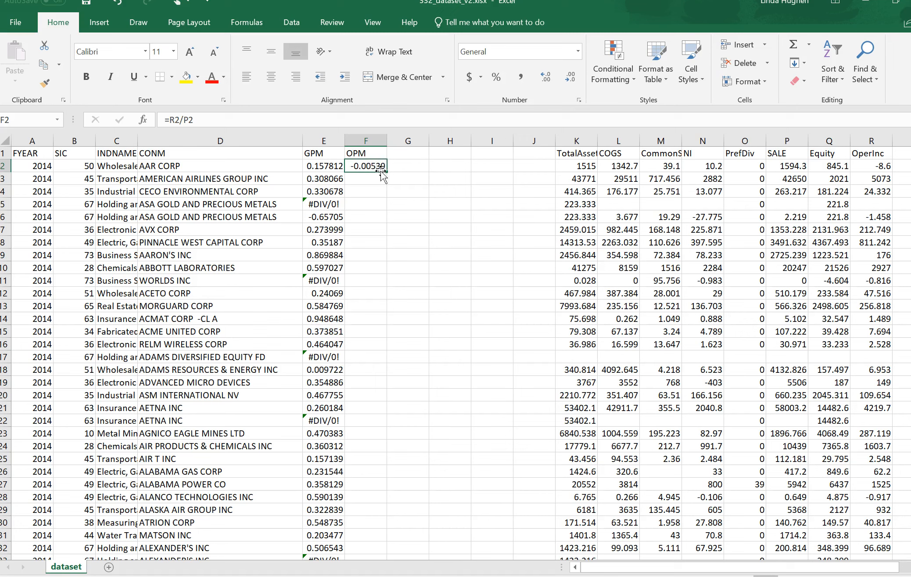
double_click(386, 172)
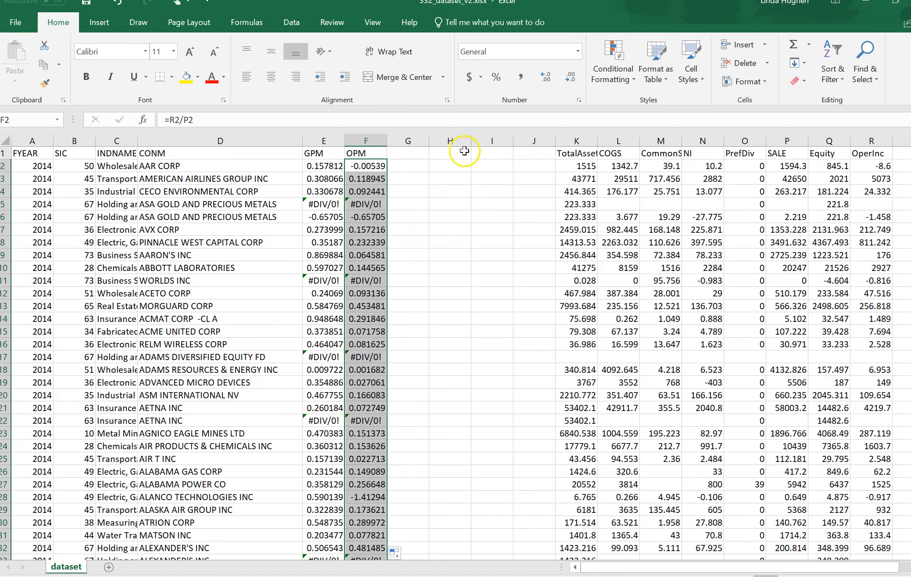
Add the header NPM in cell G1, enter =N2/P2 in G2, and fill the formula down through all data rows
click(417, 152)
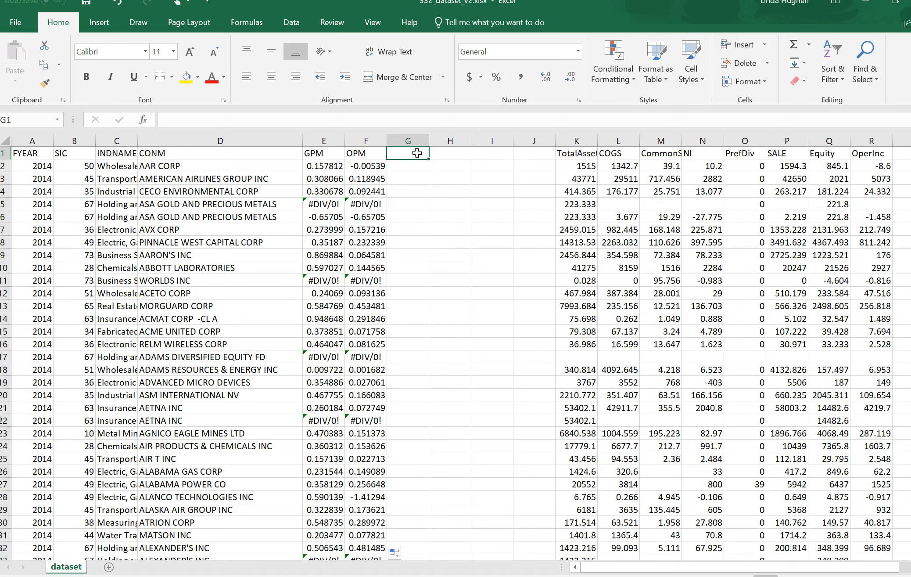
text(NPM)
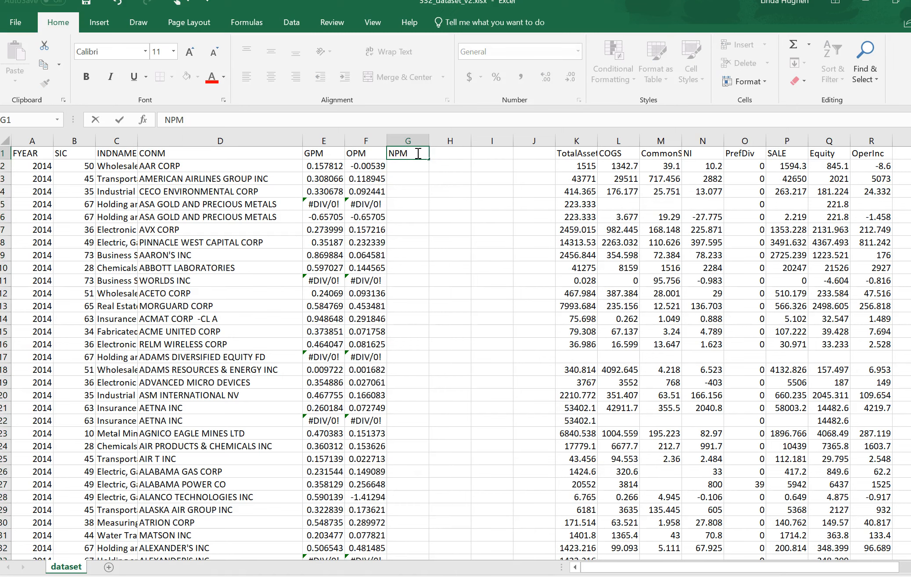
key(Return)
text(=)
click(702, 166)
text(/)
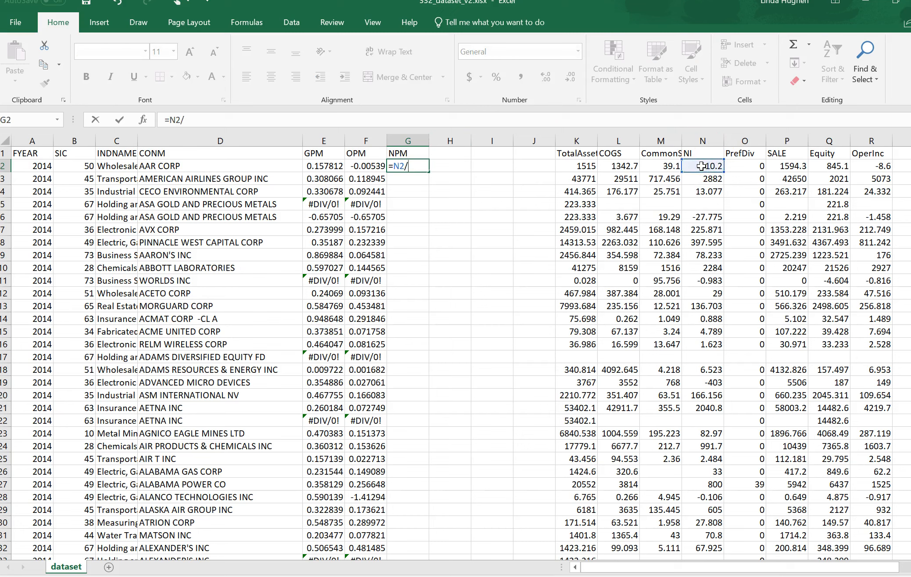
click(777, 167)
key(Return)
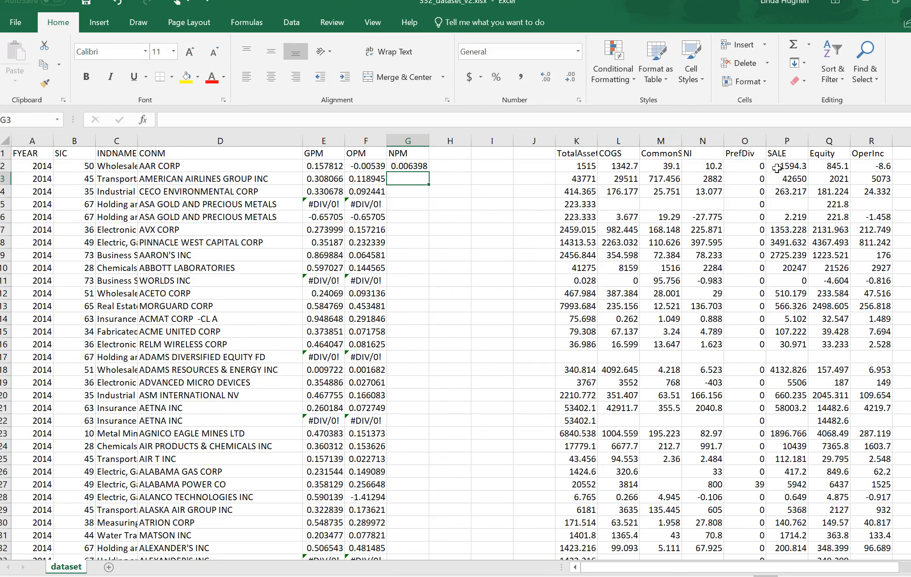
click(413, 166)
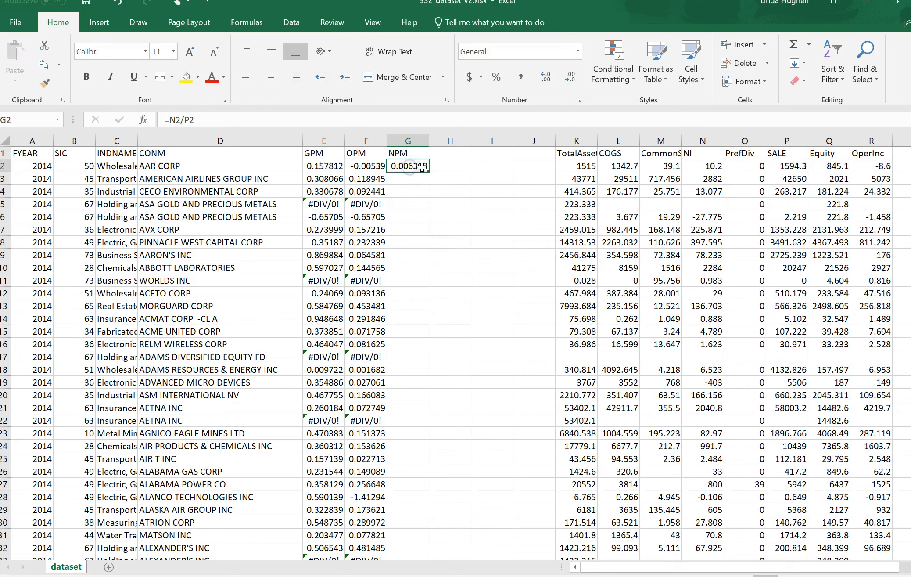
double_click(431, 171)
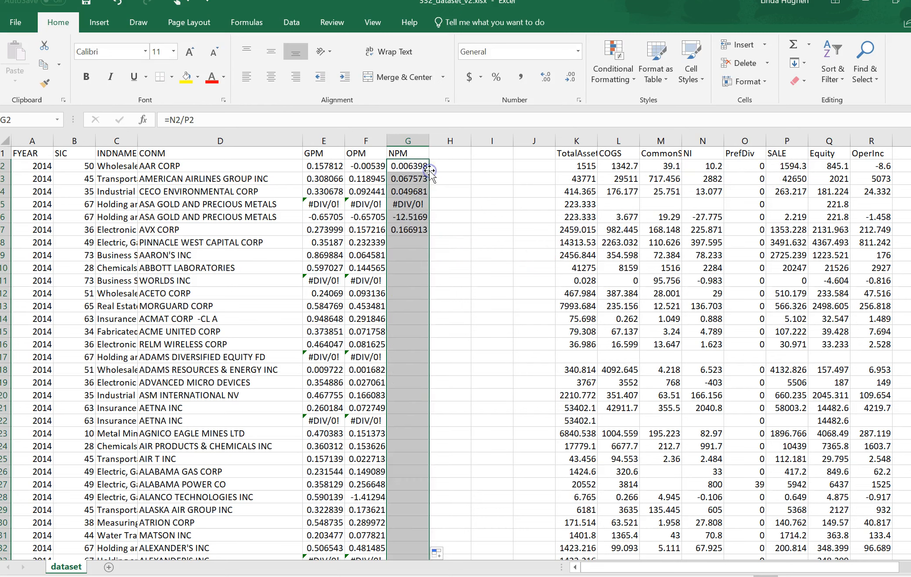
Enter the header EPS in cell H1
click(452, 153)
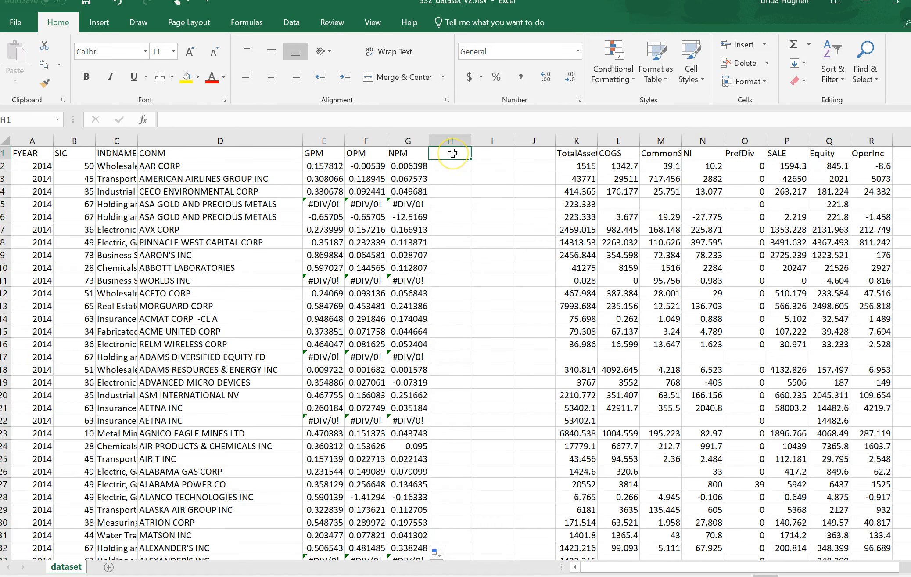
text(EPS)
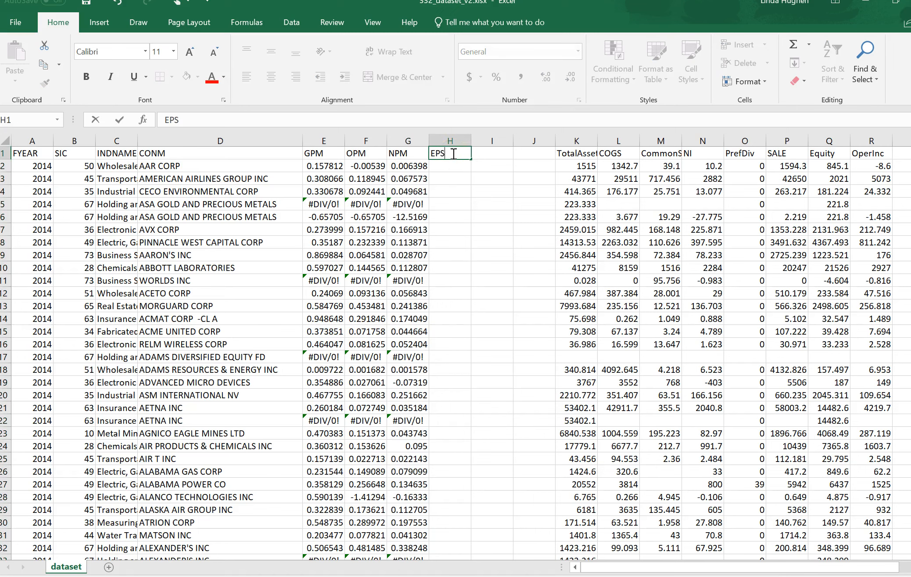
key(Return)
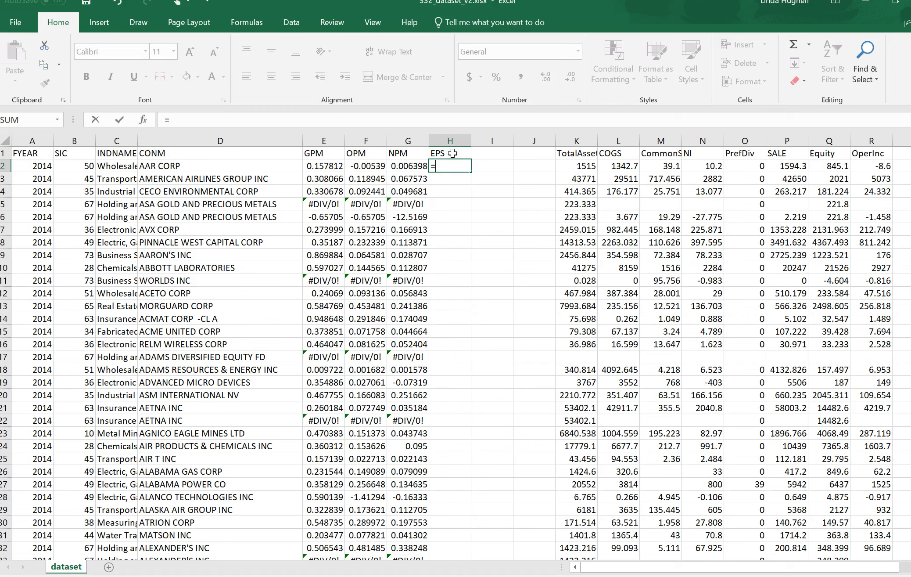
Enter the EPS formula =(N2-O2)/M2 in cell H2 and fill it down through all data rows
text(=()
click(694, 163)
text(-)
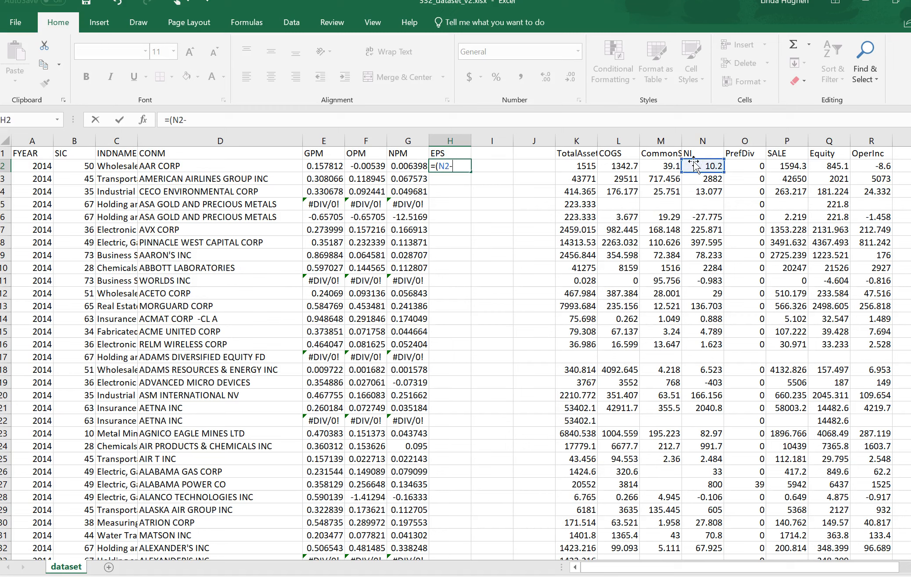
click(744, 167)
text(z)
key(BackSpace)
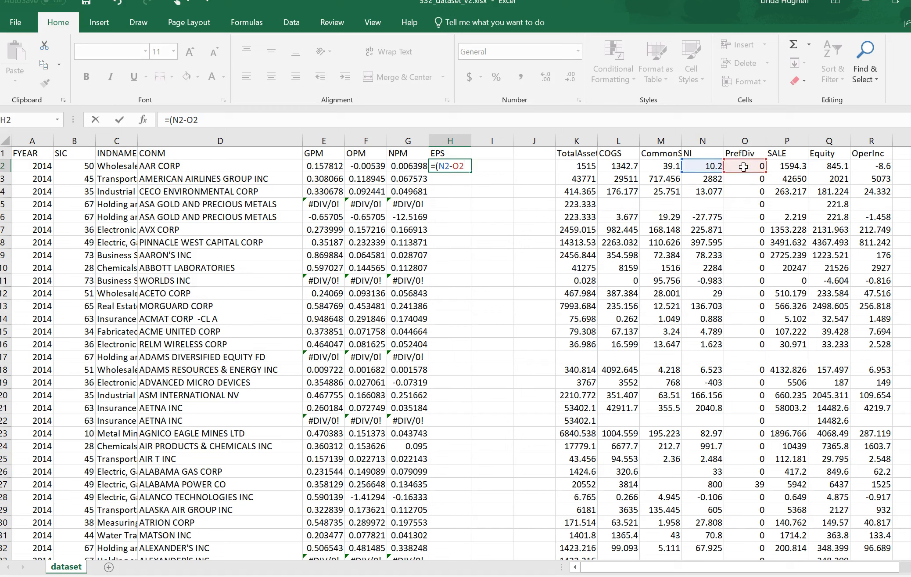
text()/)
click(661, 164)
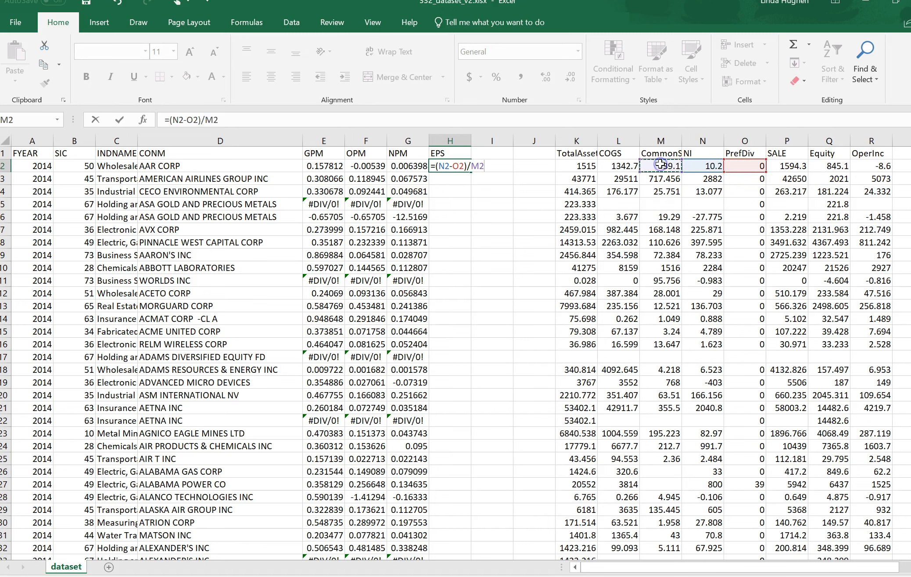
key(Return)
click(464, 166)
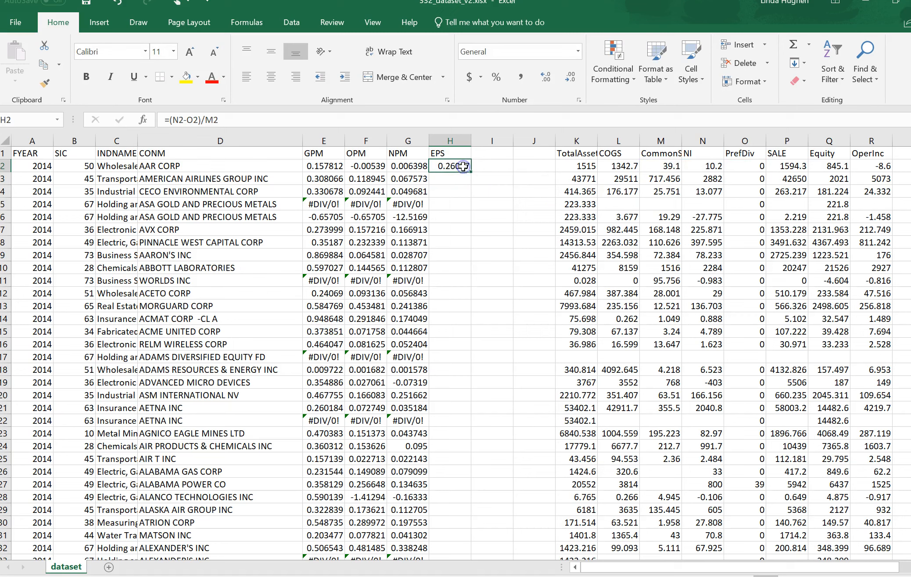
double_click(472, 172)
Enter the header ROA in cell I1 and the formula =N2/K2, net income over total assets, in cell I2
click(492, 153)
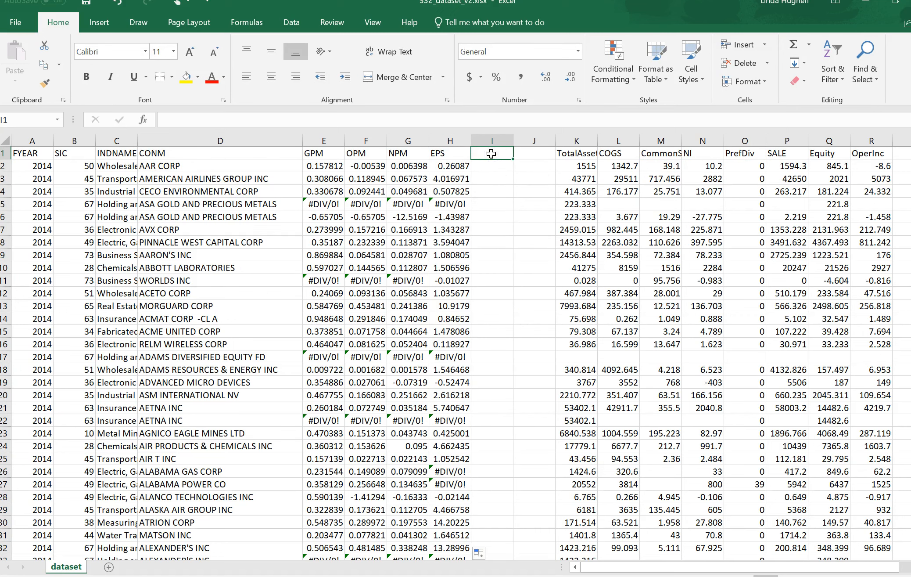
text(ROA)
key(Return)
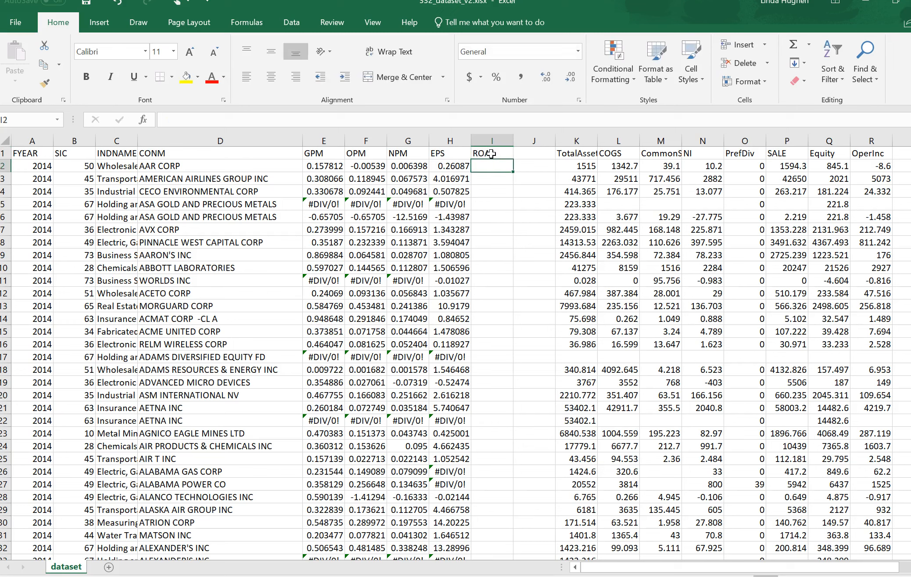
text(=)
click(714, 165)
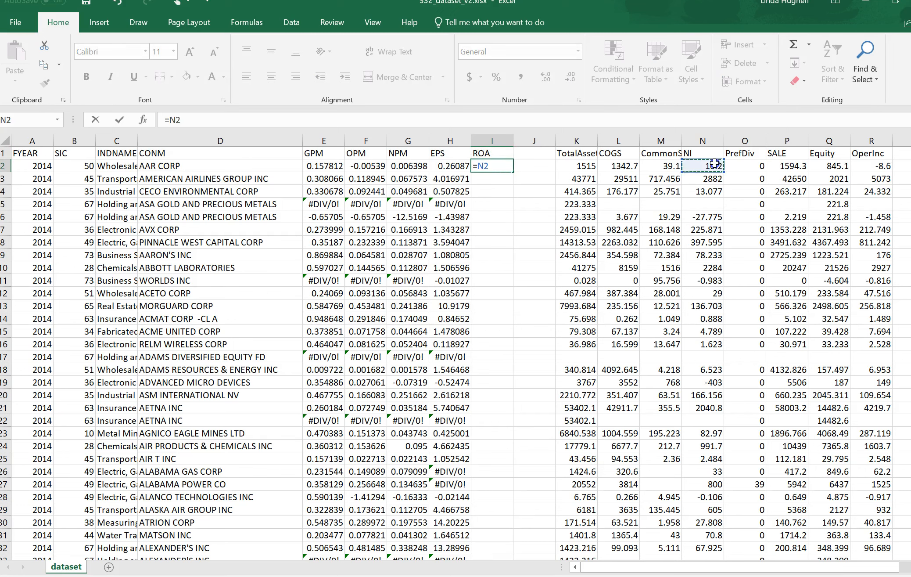
text(/)
click(591, 166)
key(Return)
Enter the header ROE in cell J1 and the formula =N2/Q2, net income over equity, in cell J2
click(532, 154)
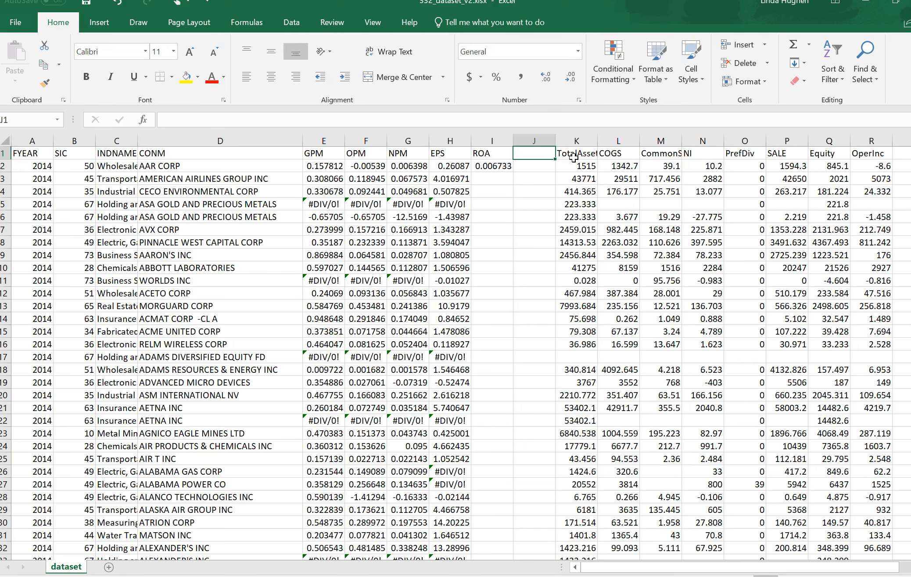
text(ROE)
key(Return)
text(=)
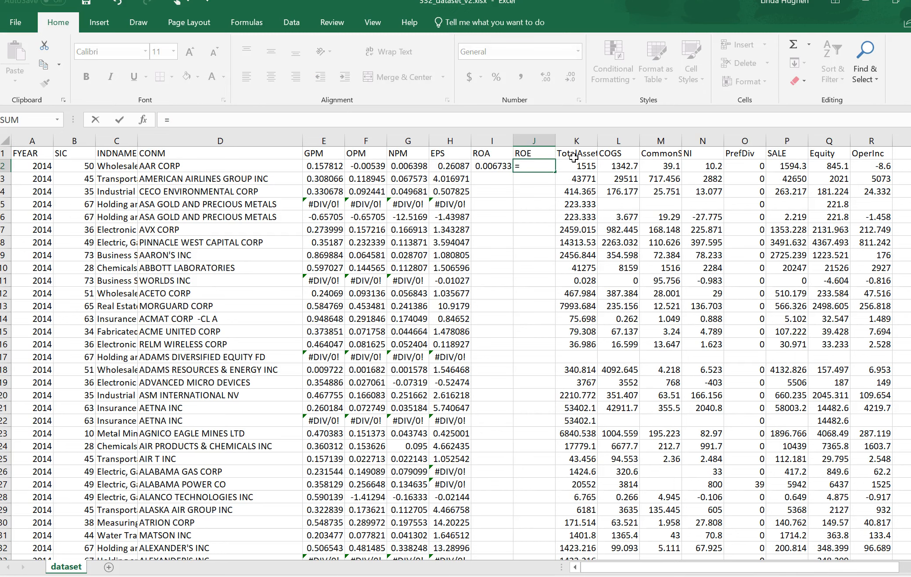
click(697, 159)
click(700, 166)
text(/)
click(818, 171)
key(Return)
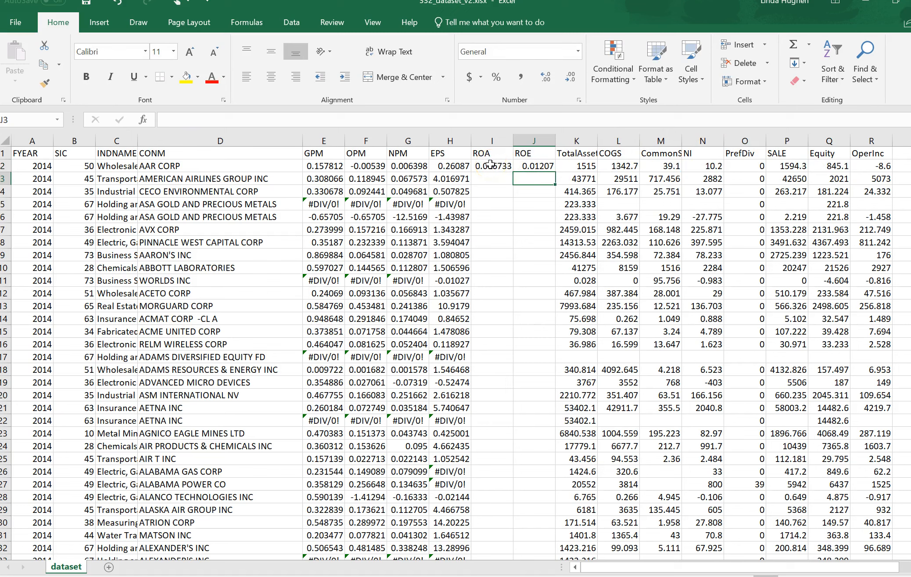
Fill the ROA and ROE formulas down through all data rows and bold the ratio headers from GPM to ROE
drag(491, 165, 534, 167)
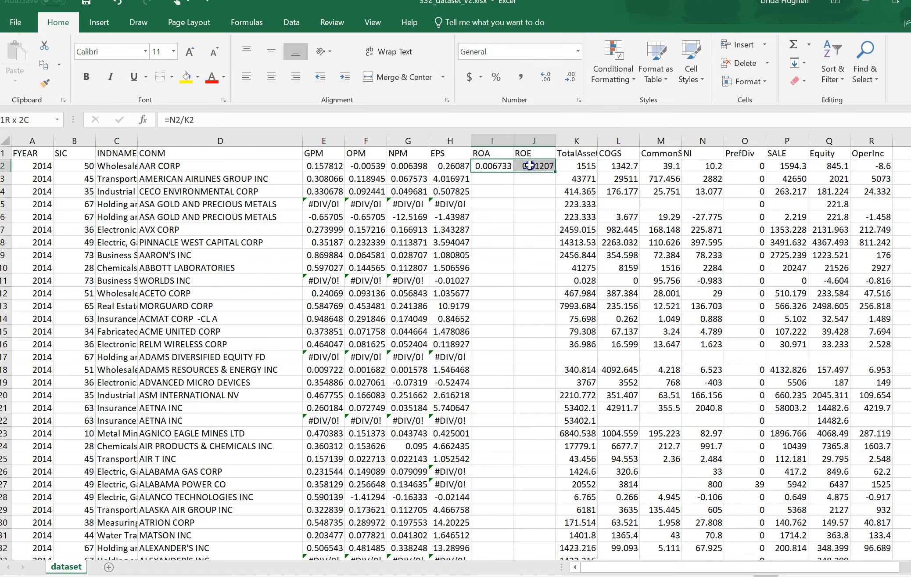
double_click(549, 172)
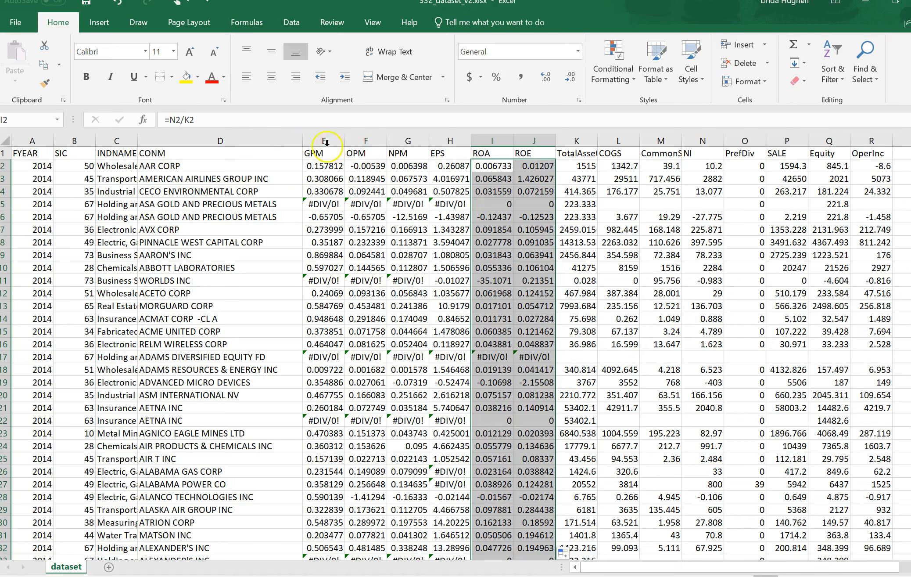
drag(327, 153, 525, 156)
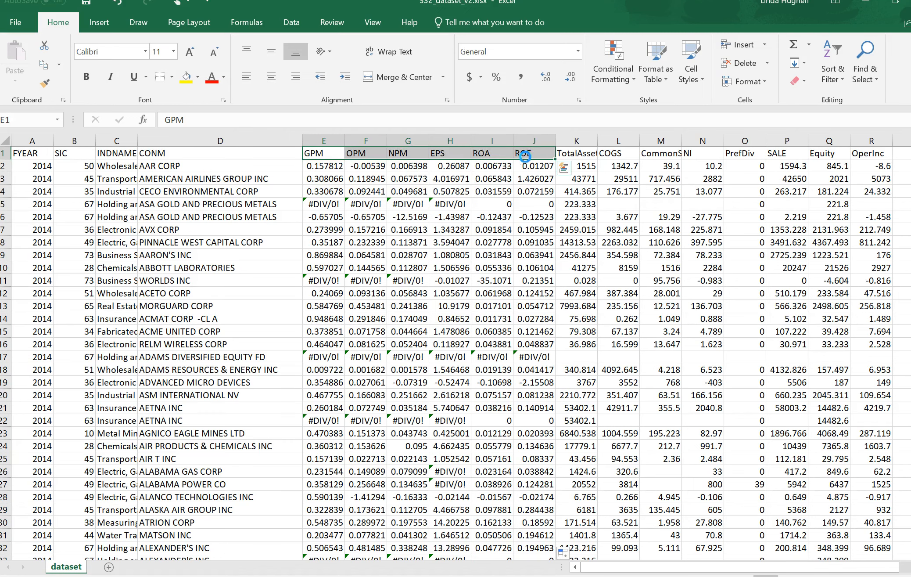
click(330, 138)
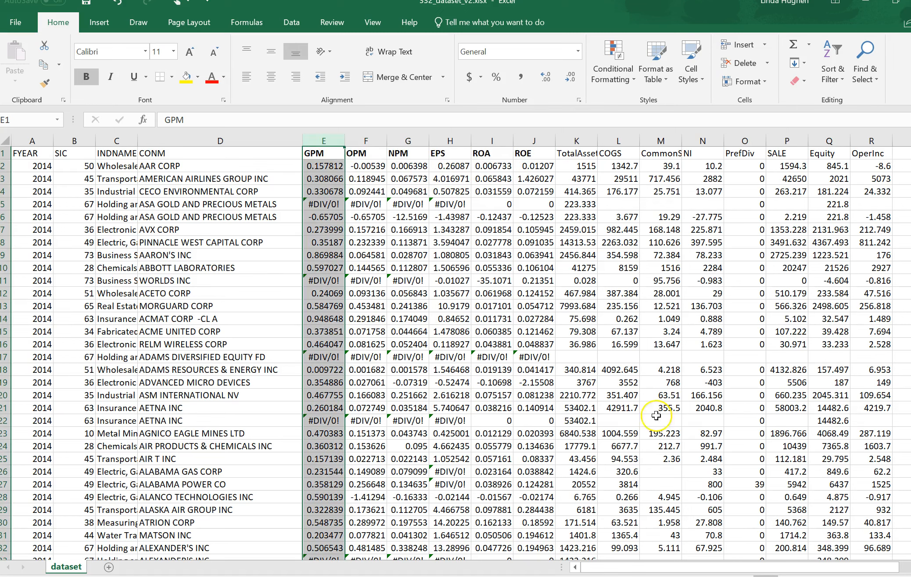
click(579, 141)
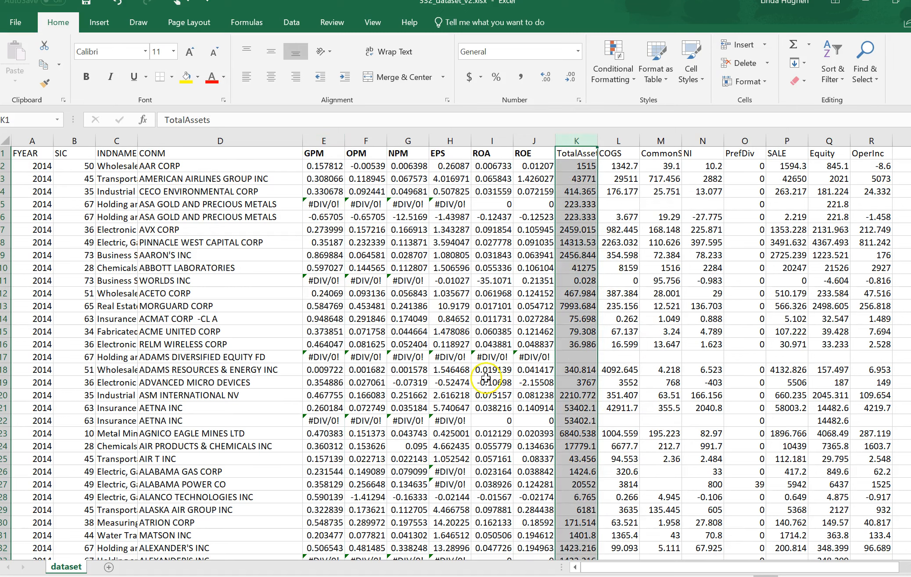
click(320, 205)
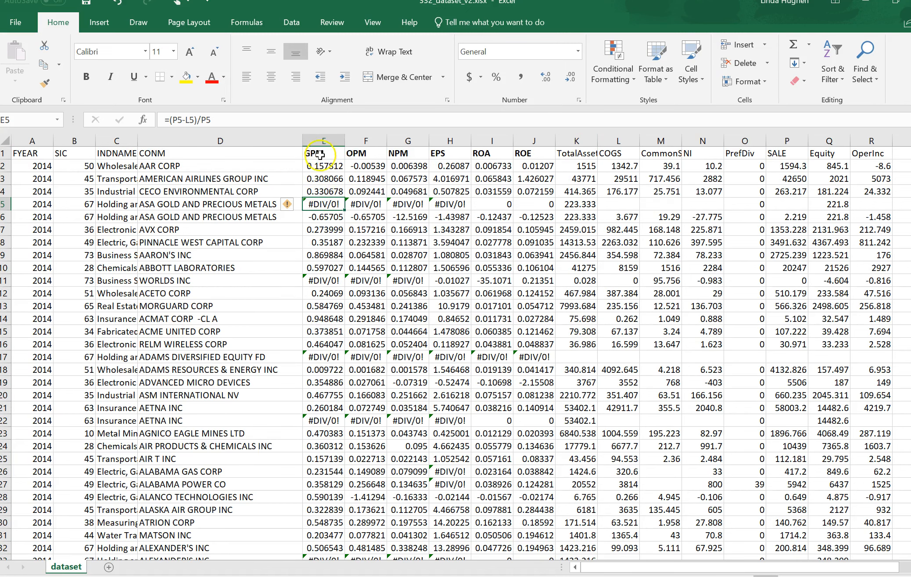
click(312, 203)
Turn on filtering for the whole header row of the dataset
click(8, 154)
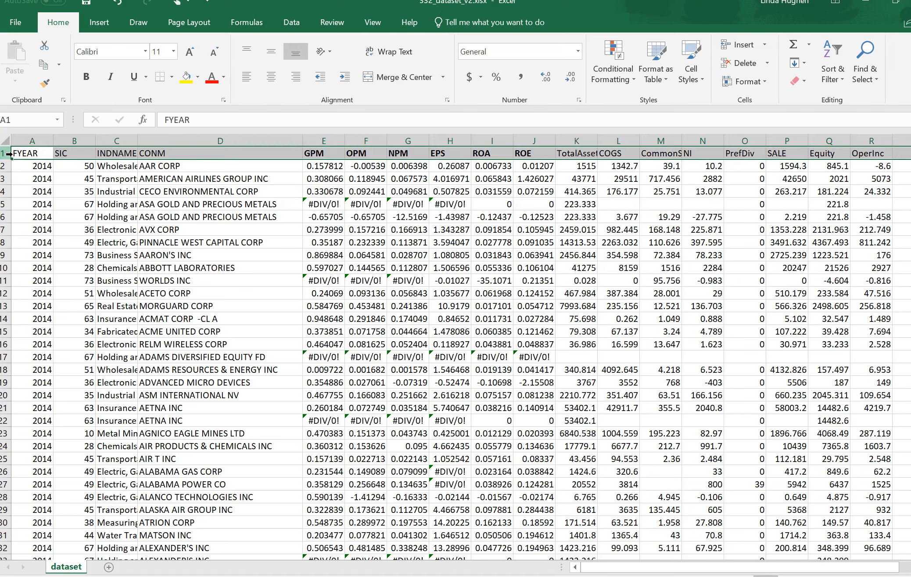
click(291, 24)
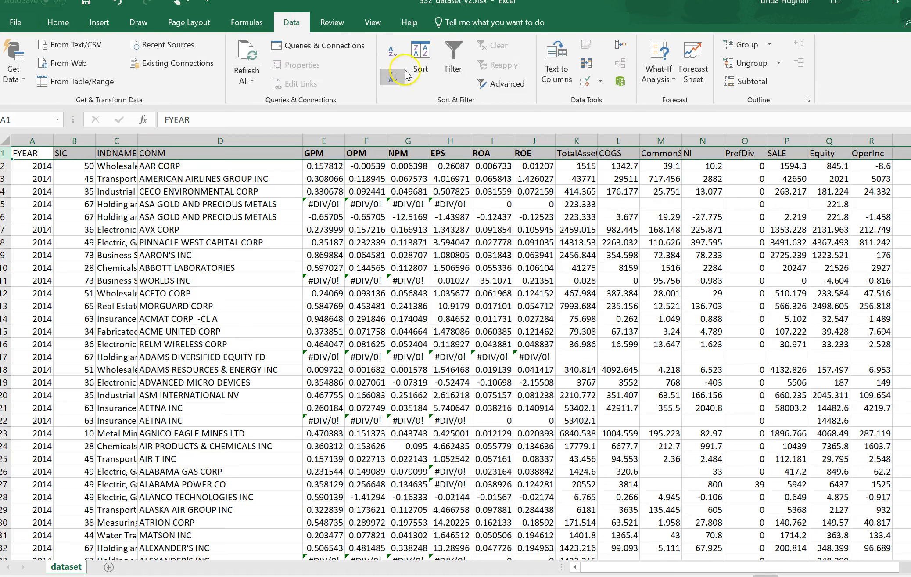
click(454, 66)
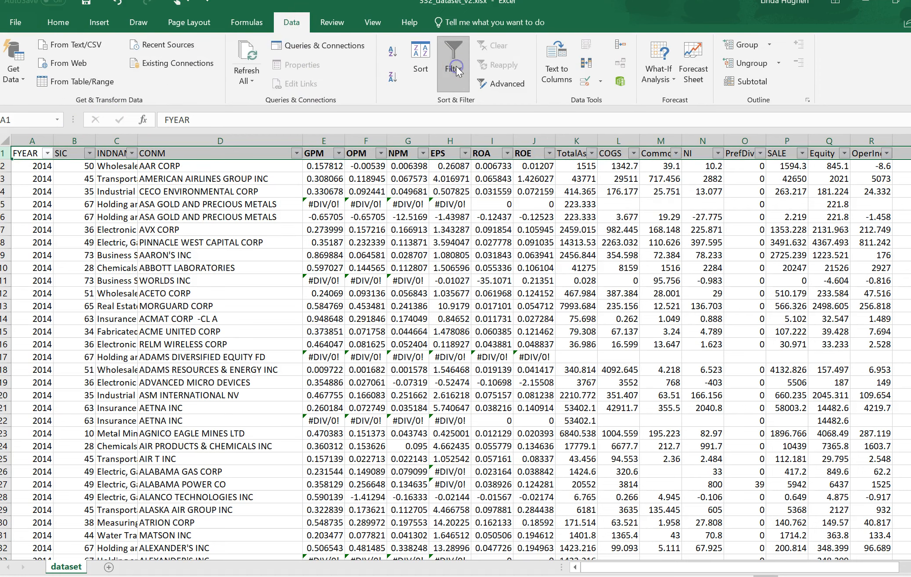
click(351, 220)
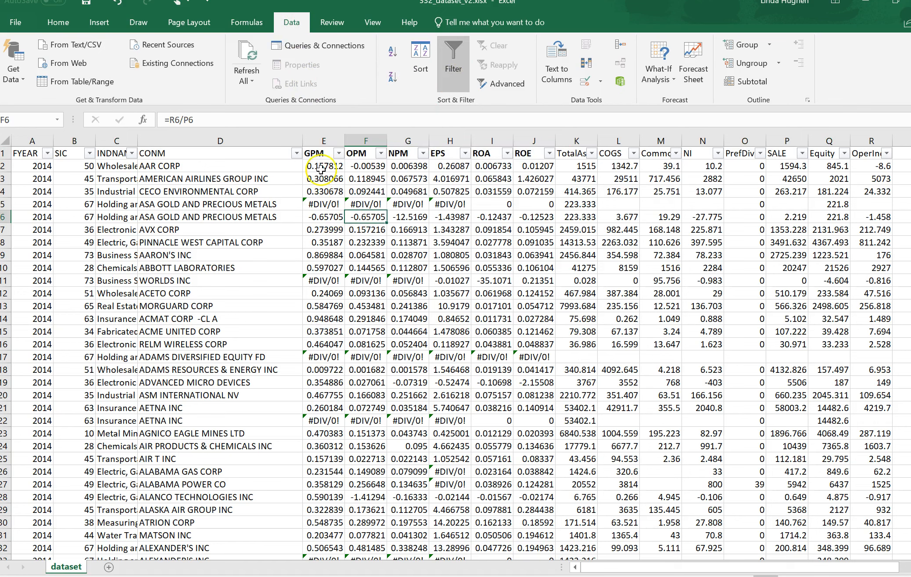
Try to filter the GPM column with an equals condition of #DIV/0
click(339, 154)
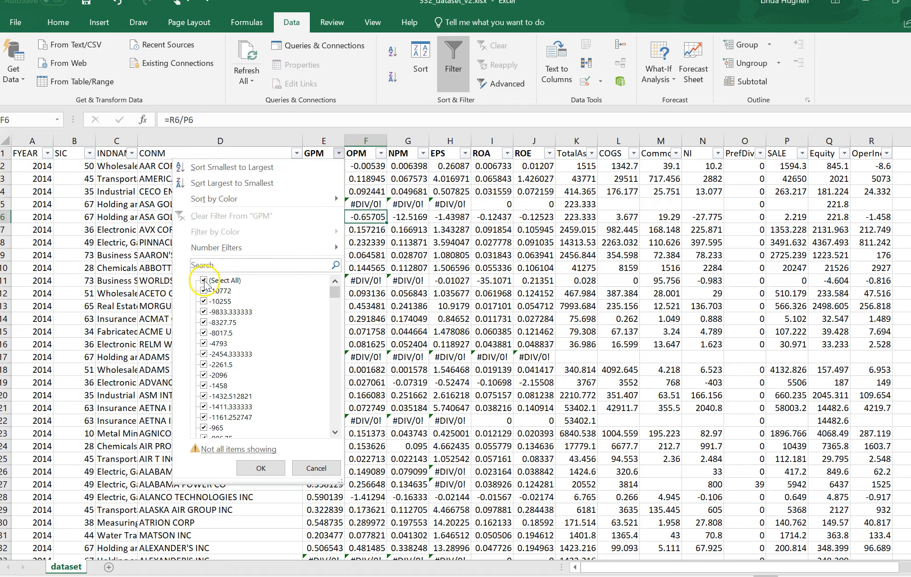
mouse_move(264, 247)
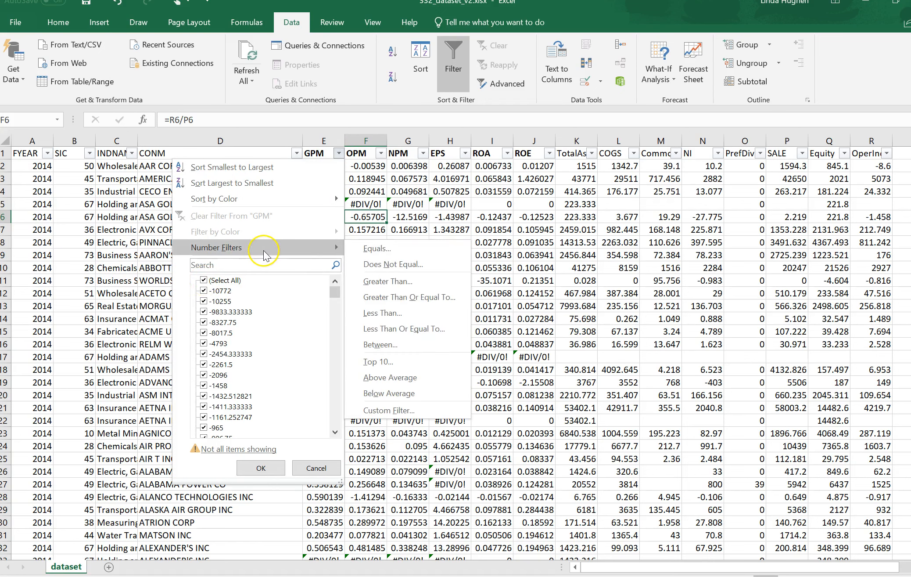
click(397, 255)
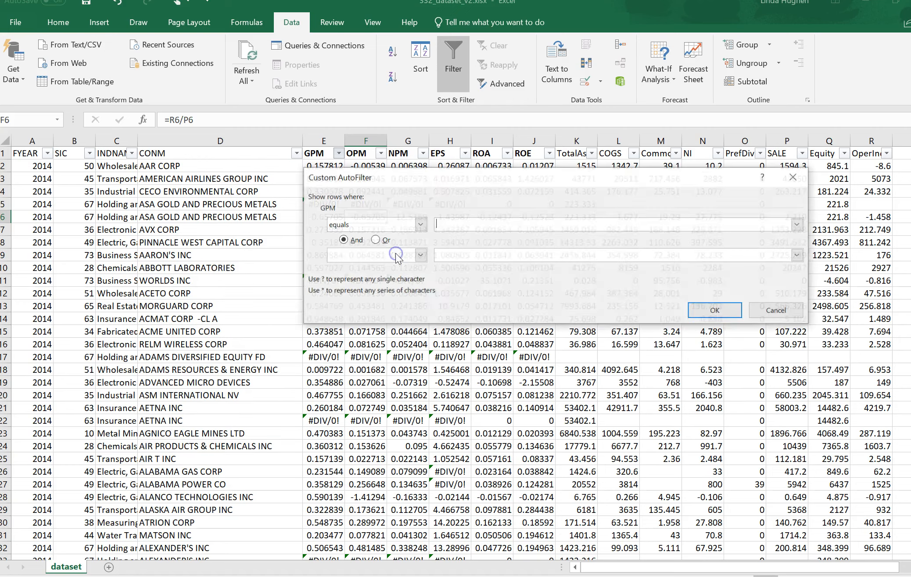
drag(483, 184, 365, 231)
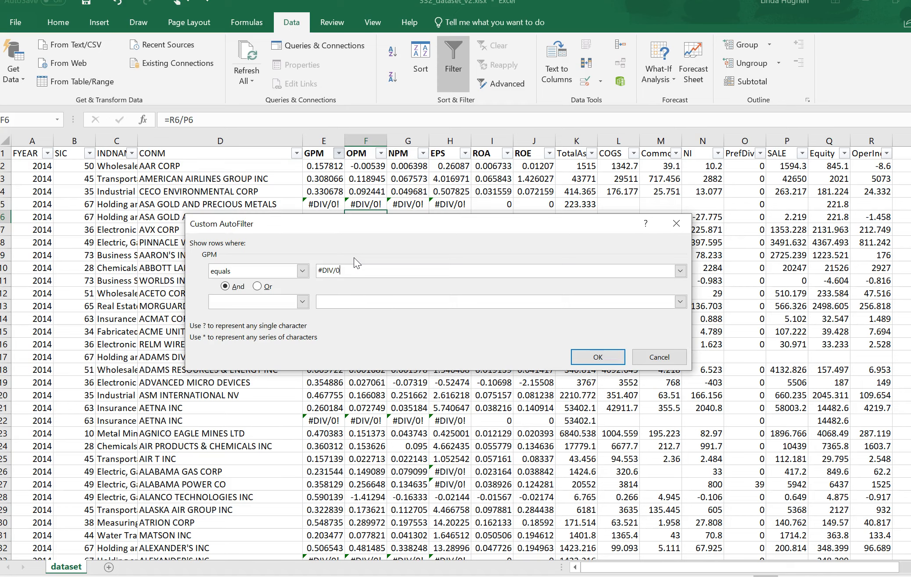
key(Return)
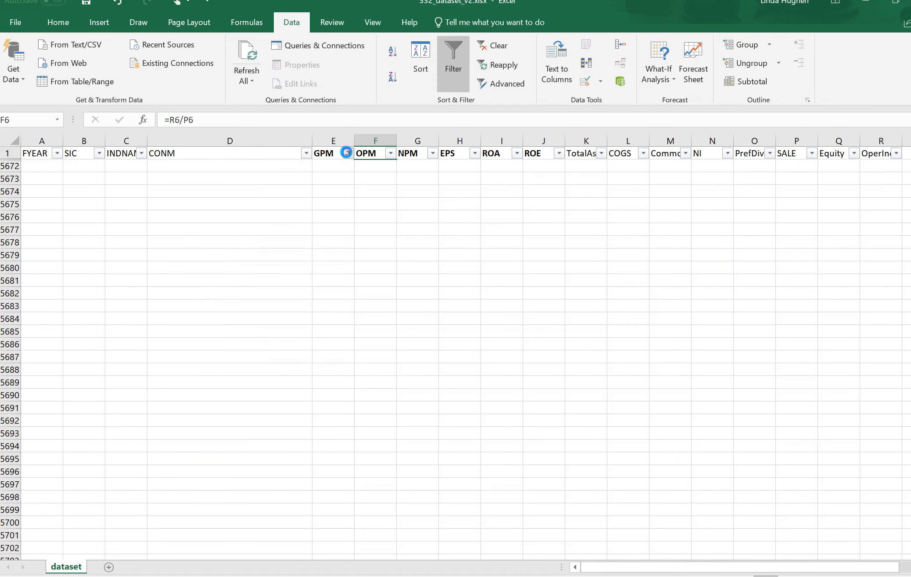
click(348, 152)
mouse_move(307, 246)
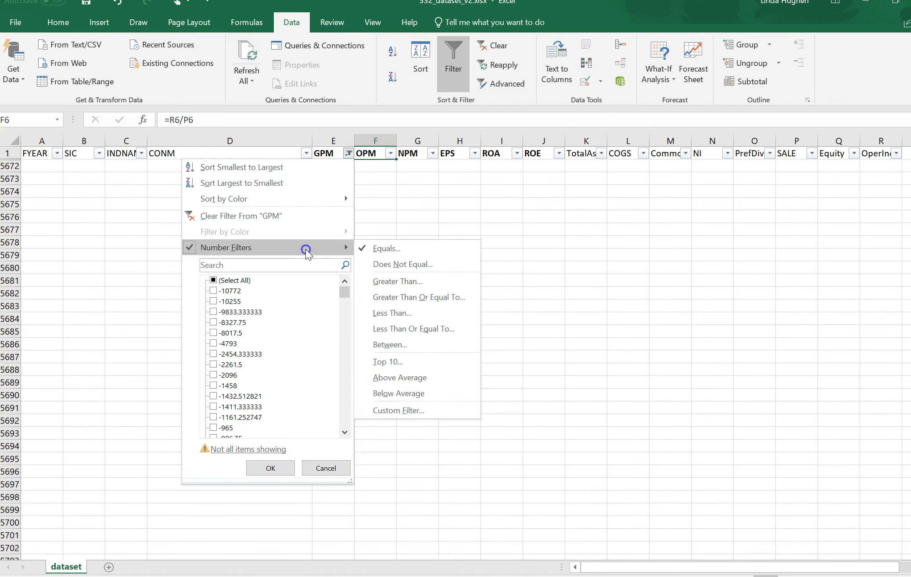
click(368, 247)
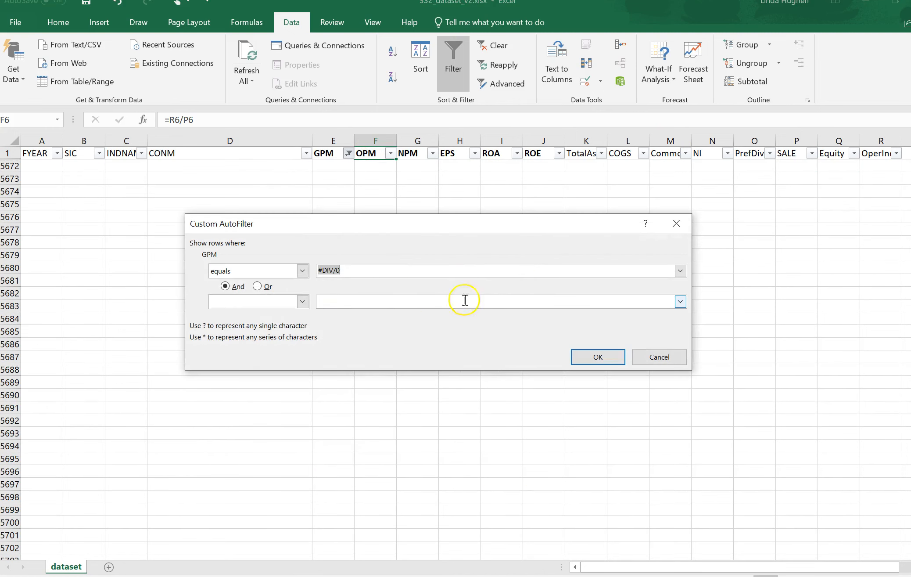
click(589, 362)
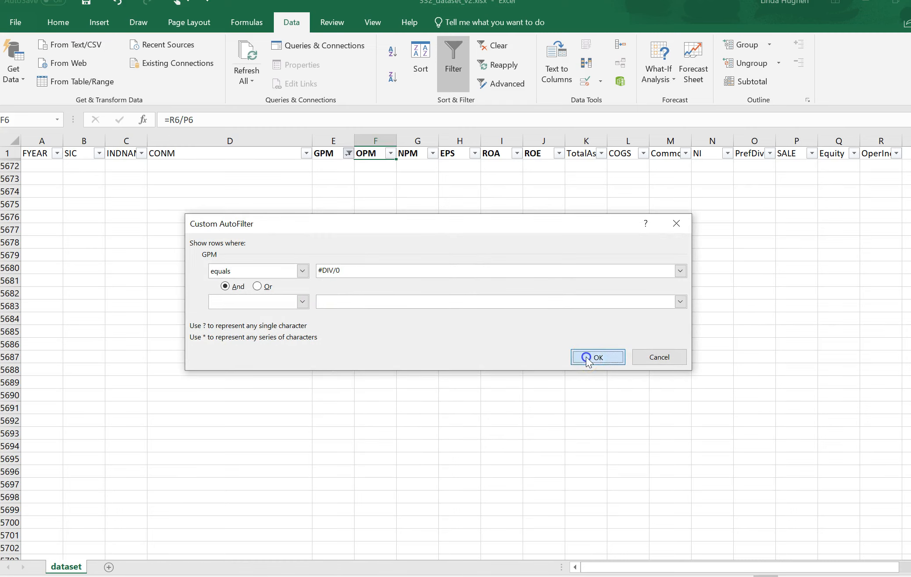
click(334, 156)
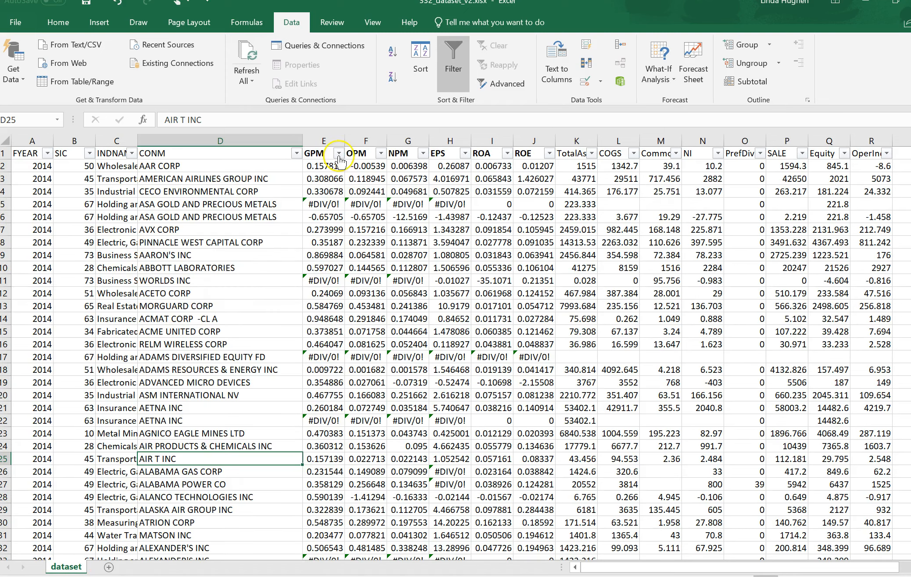
Filter the GPM column to show only rows whose value equals #DIV/0!
click(338, 154)
click(268, 250)
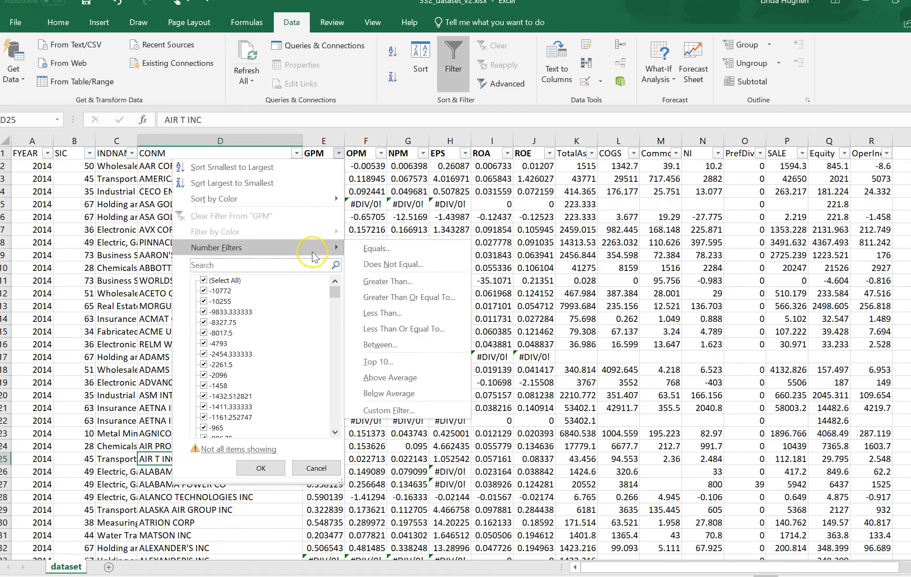
click(373, 247)
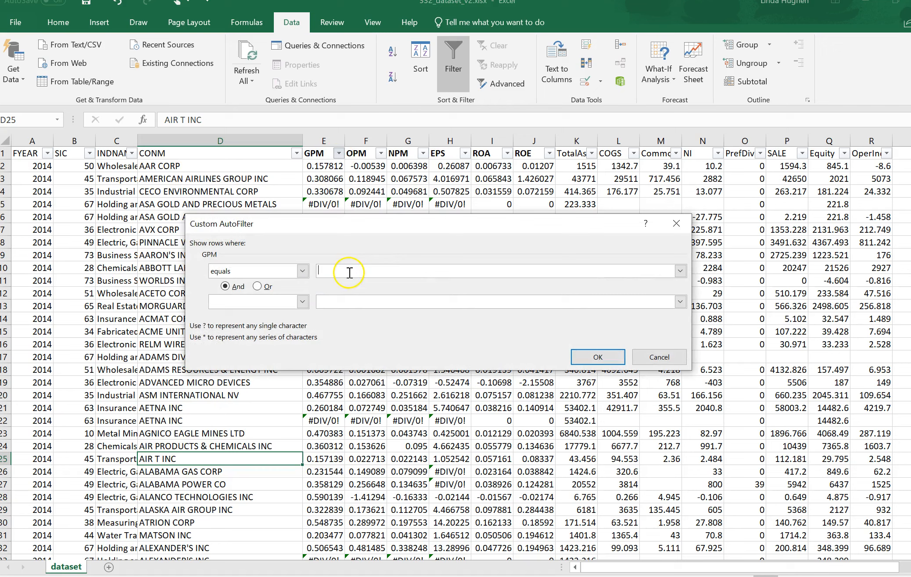
text(#DIV/0!)
click(598, 356)
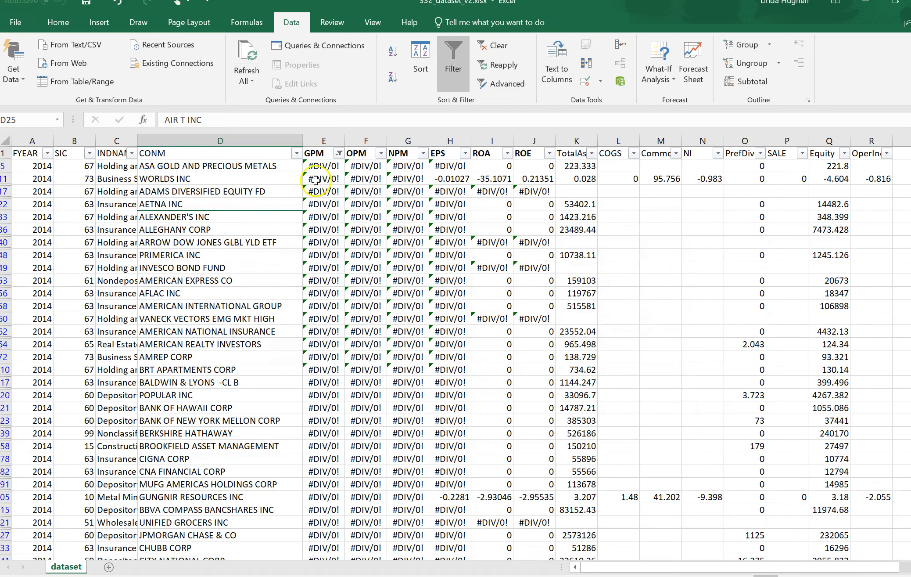
Examine the filtered rows' error cells in the GPM to EPS columns, from the first filtered row to the last
click(329, 166)
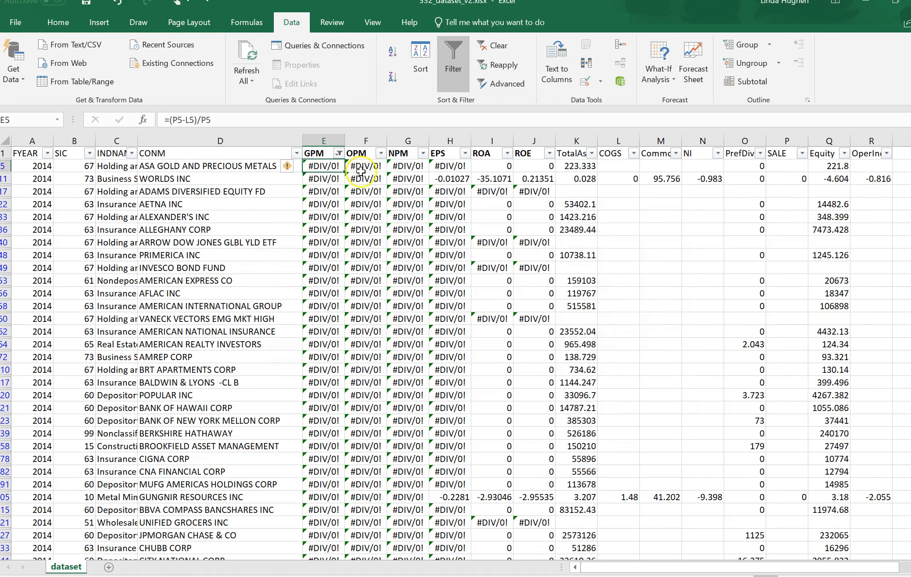
drag(327, 167, 453, 257)
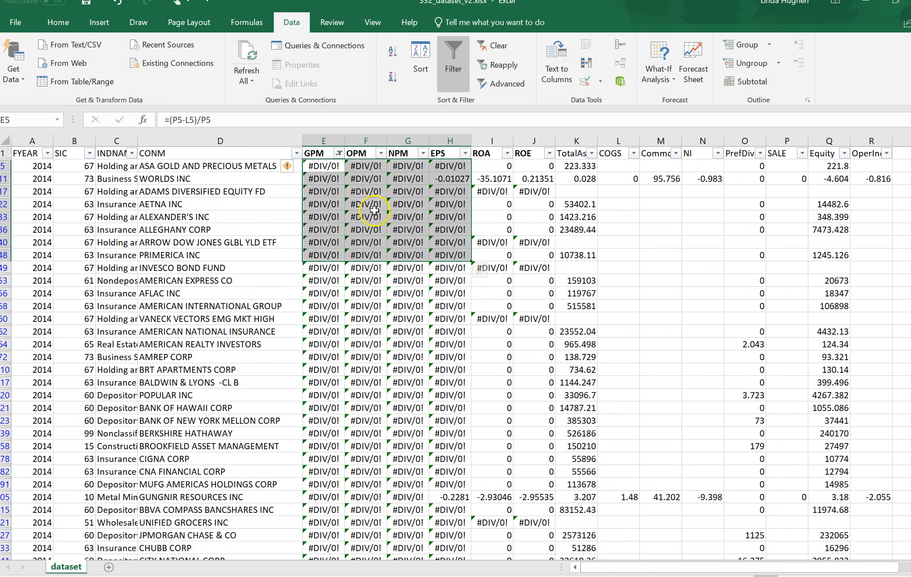
click(457, 497)
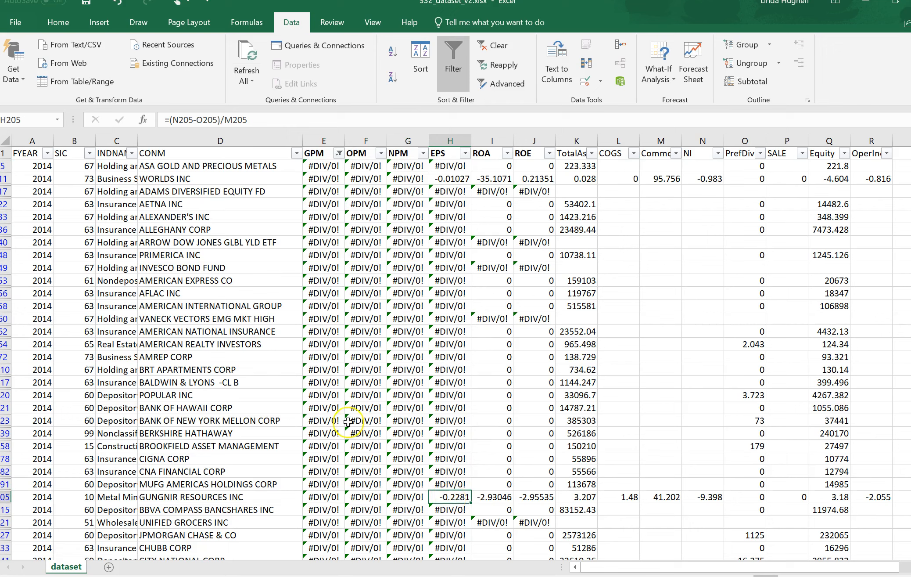
click(316, 166)
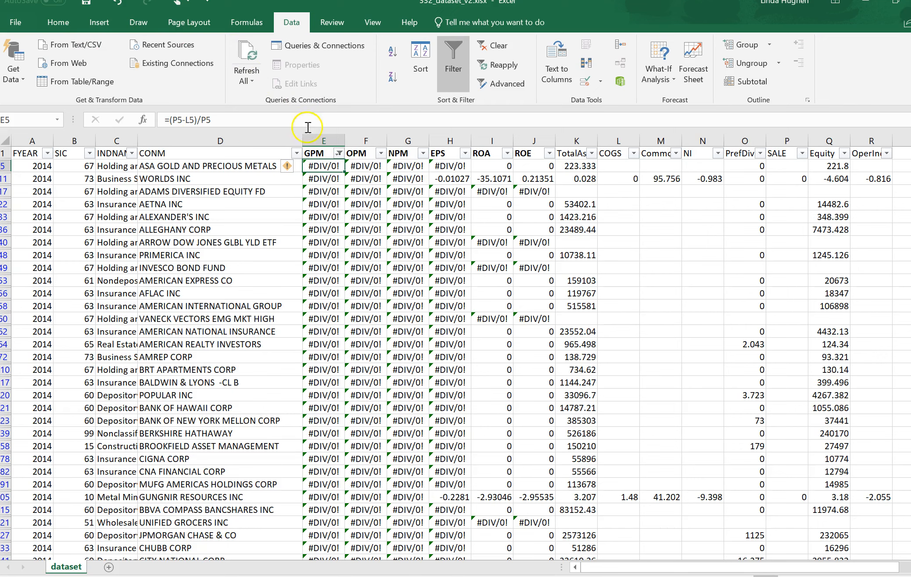
click(329, 167)
key(ctrl+Down)
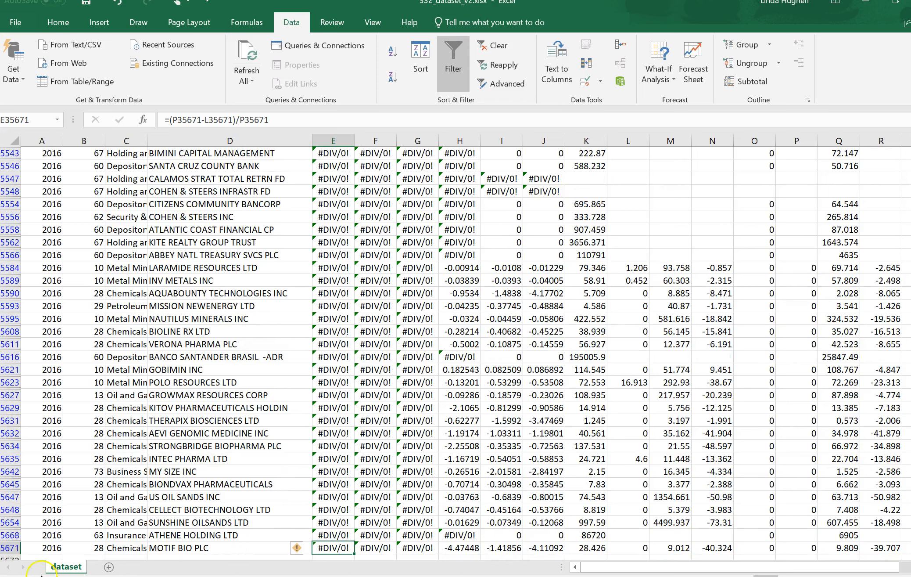
key(ctrl+Up)
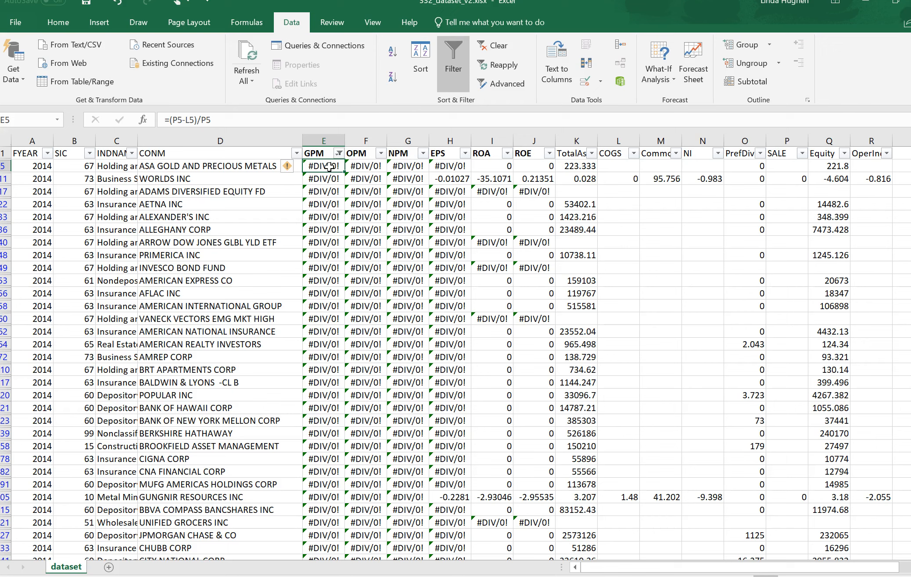
Delete the contents of all filtered #DIV/0! cells in the GPM column and show all rows again
key(ctrl+shift+Down)
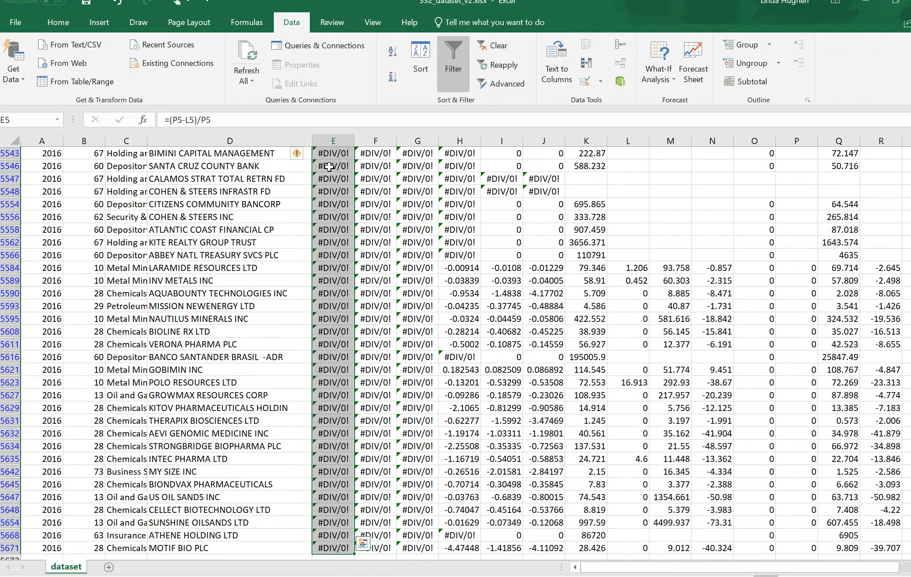
key(Delete)
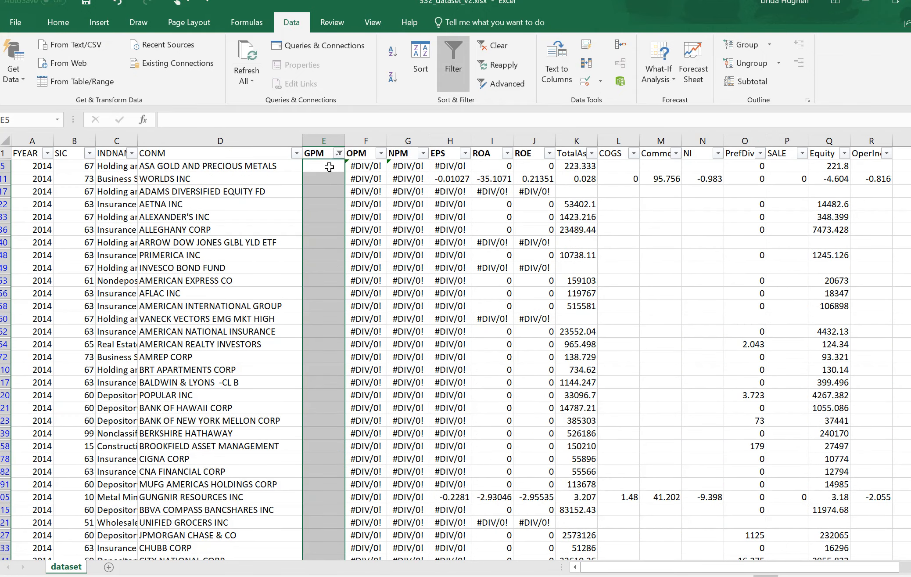
click(339, 153)
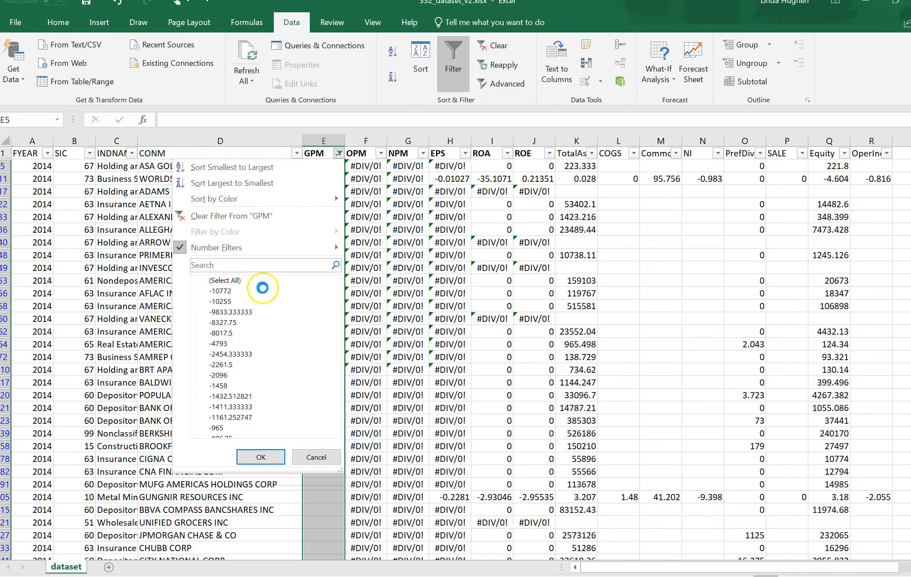
click(215, 284)
click(260, 468)
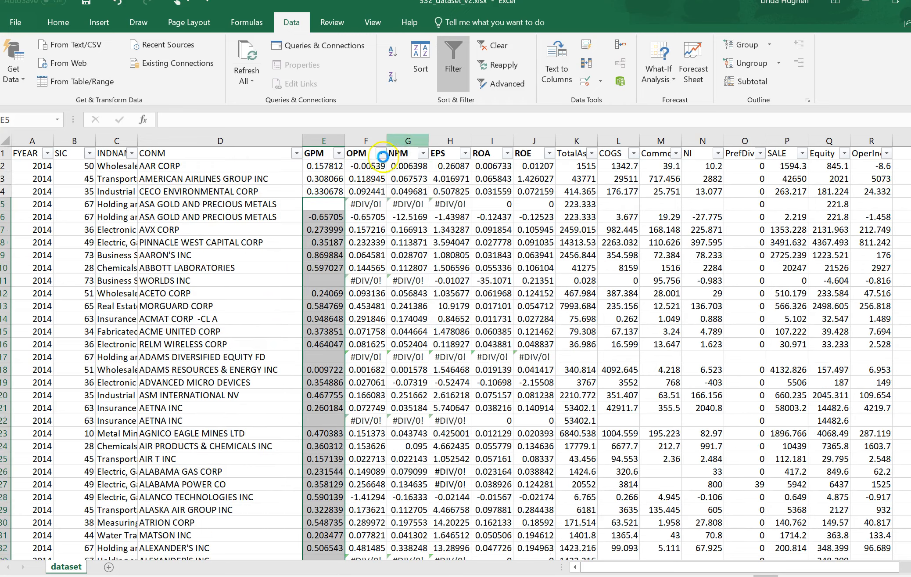
Filter the OPM column to show only rows whose value equals #DIV/0!
click(364, 155)
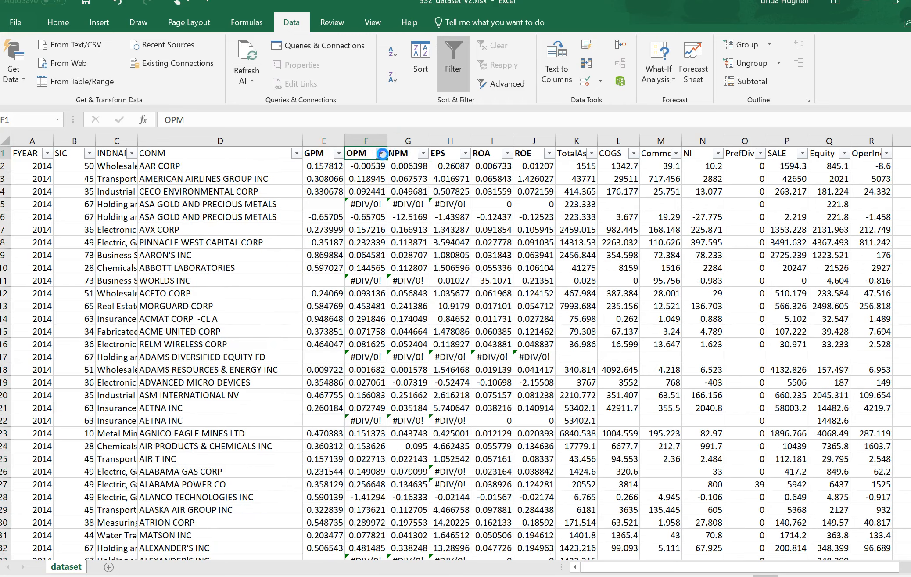
click(381, 153)
mouse_move(334, 247)
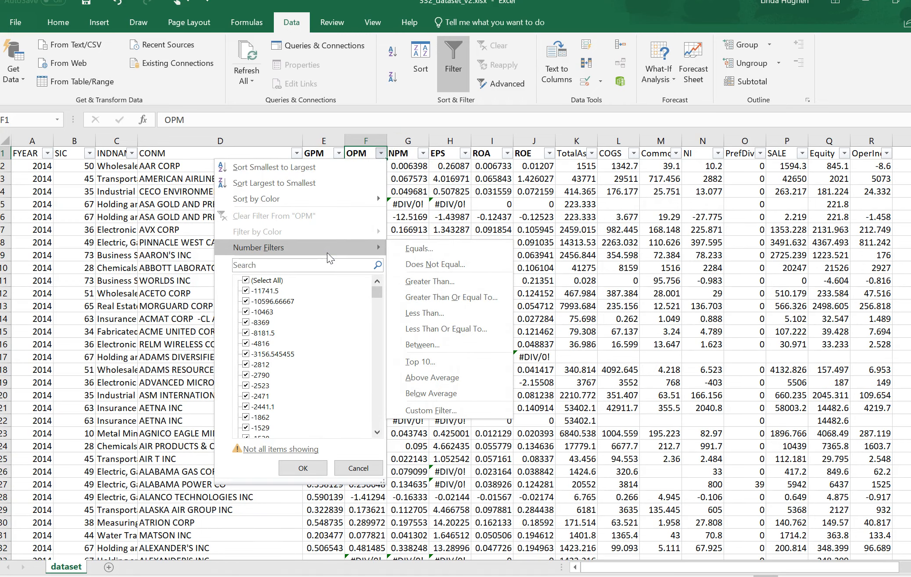
click(425, 253)
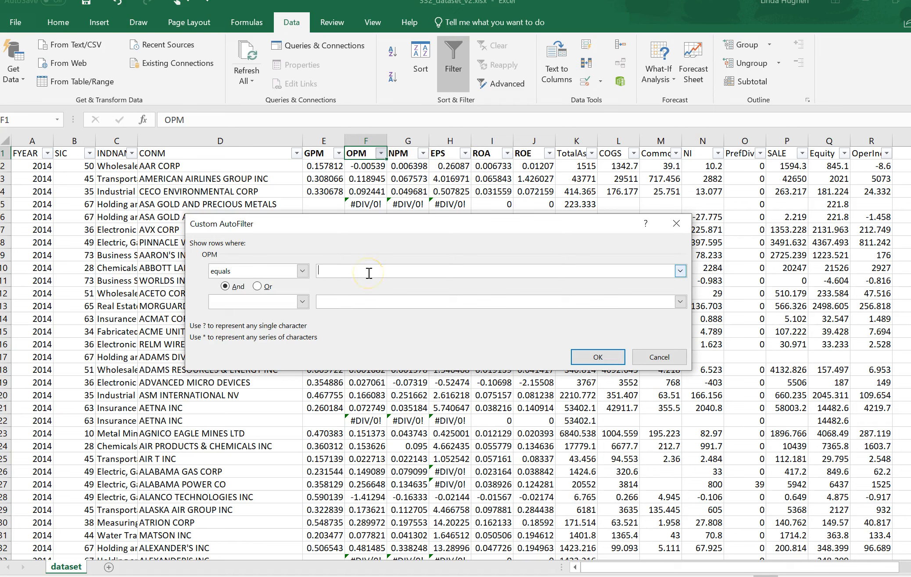
text(IV/0)
click(598, 357)
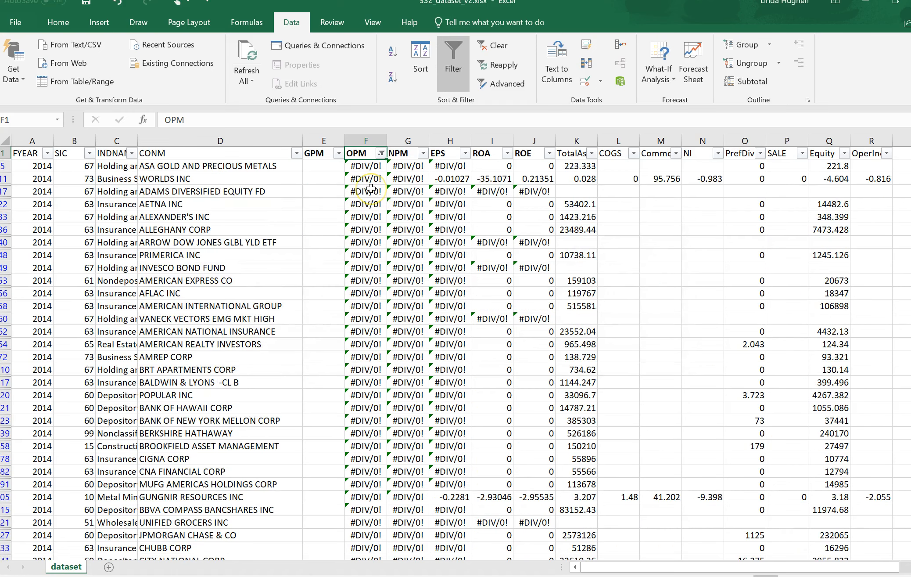
Delete the contents of all filtered #DIV/0! cells in the OPM column and remove its filter condition
key(Down)
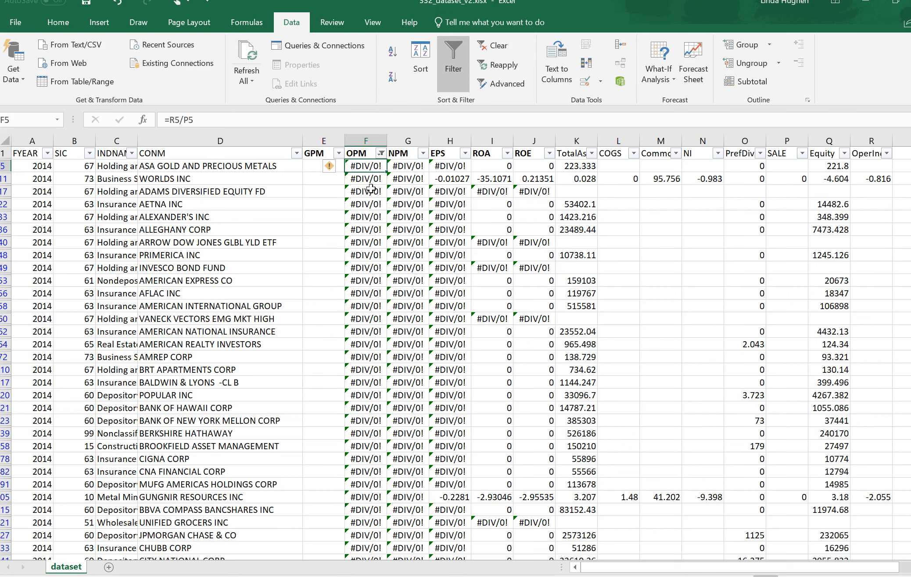
key(shift+Down)
key(shift+Down)
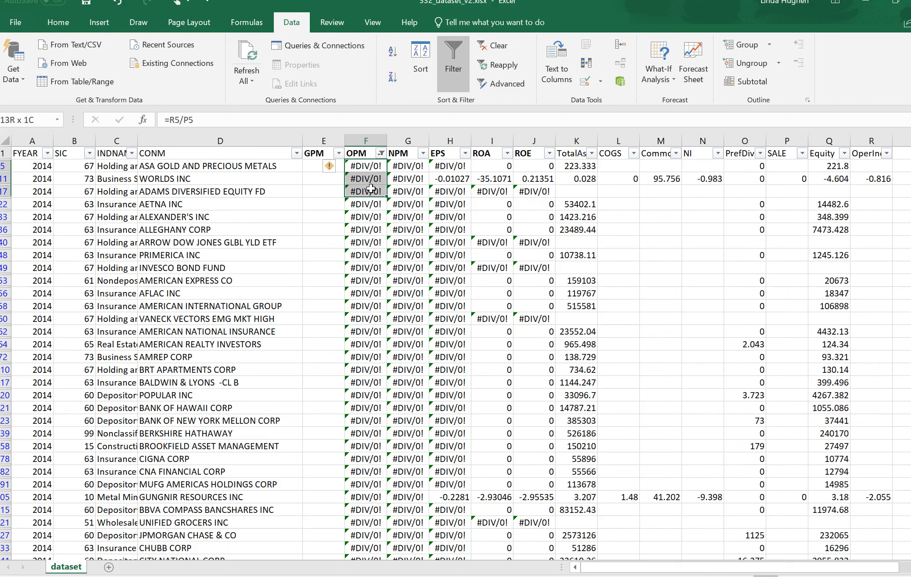
key(ctrl+shift+Down)
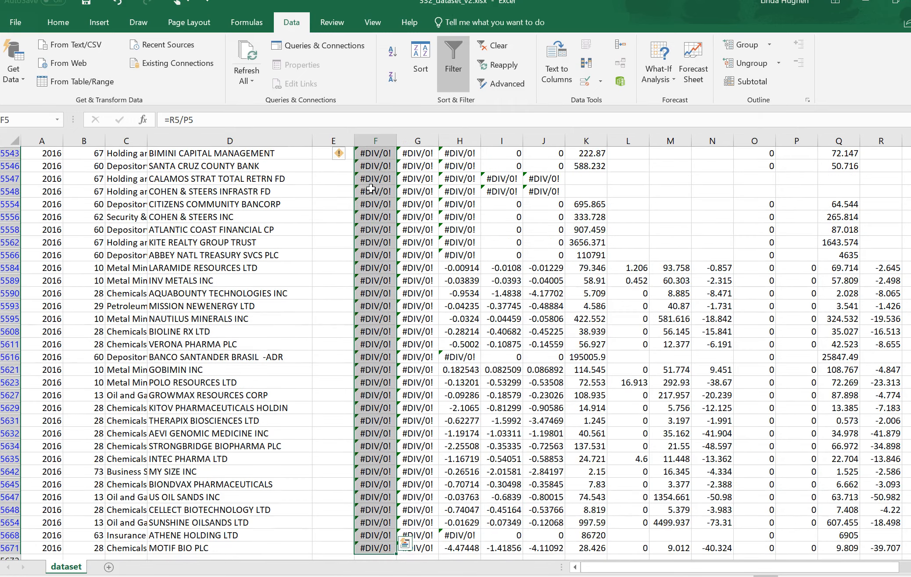
key(ctrl+BackSpace)
key(Delete)
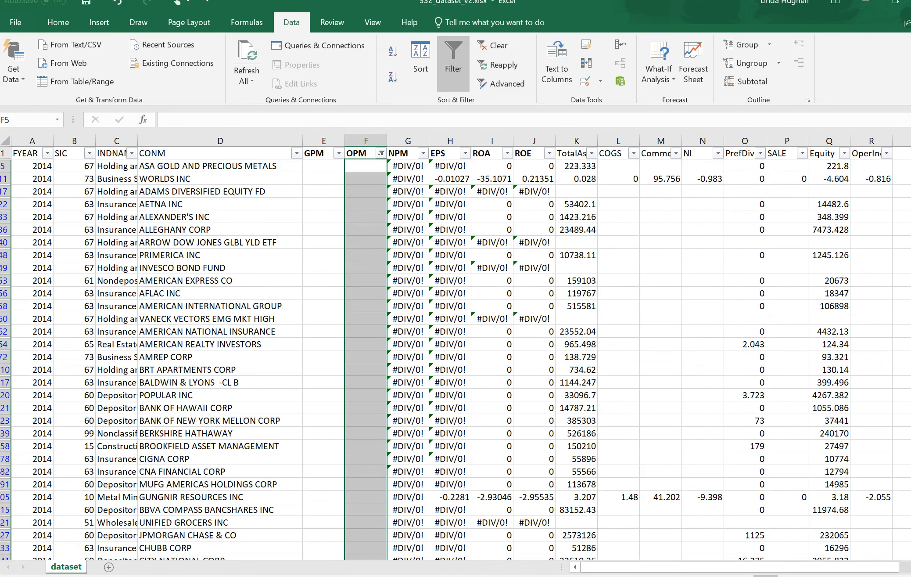
click(381, 153)
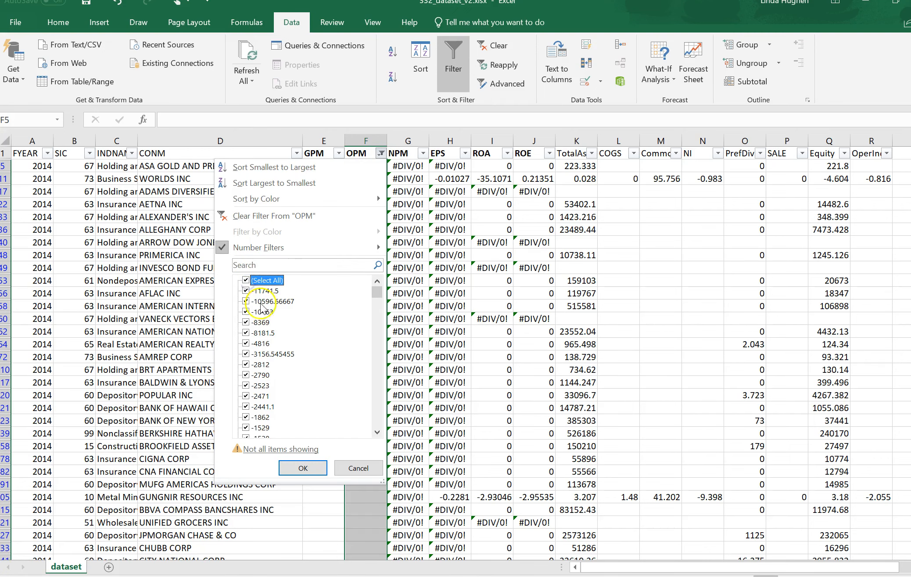
click(303, 468)
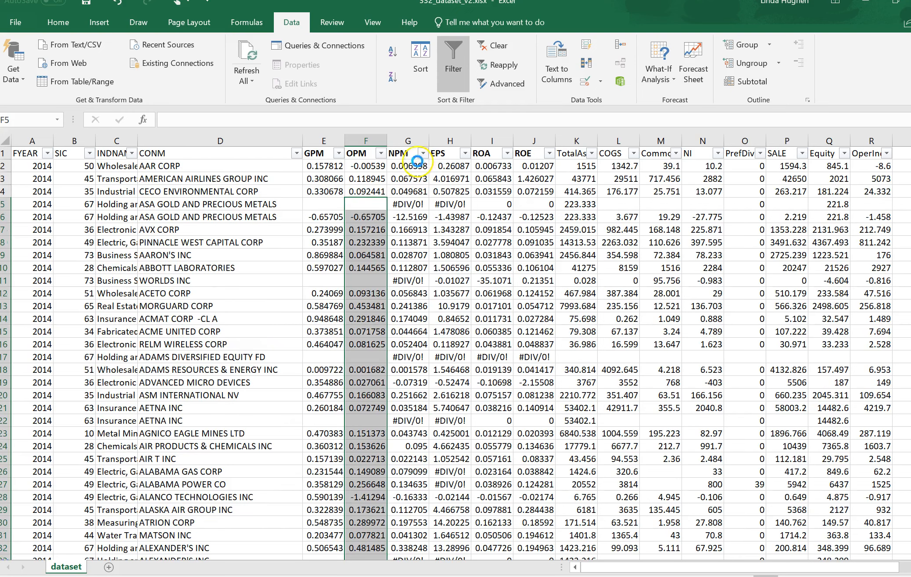
click(416, 164)
drag(406, 152, 533, 153)
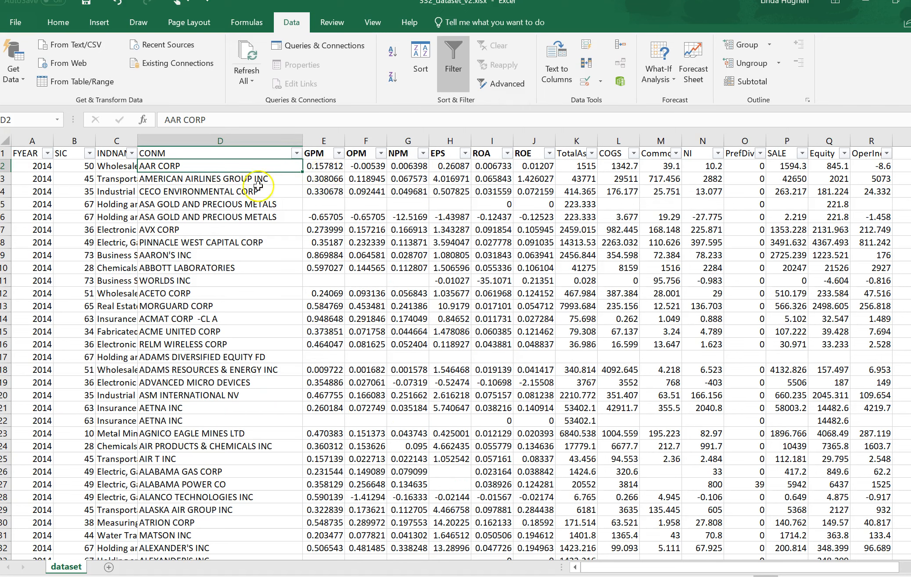
Review the cleaned GPM, OPM and NPM columns one by one and look through the GPM column's filter values
drag(320, 141, 320, 142)
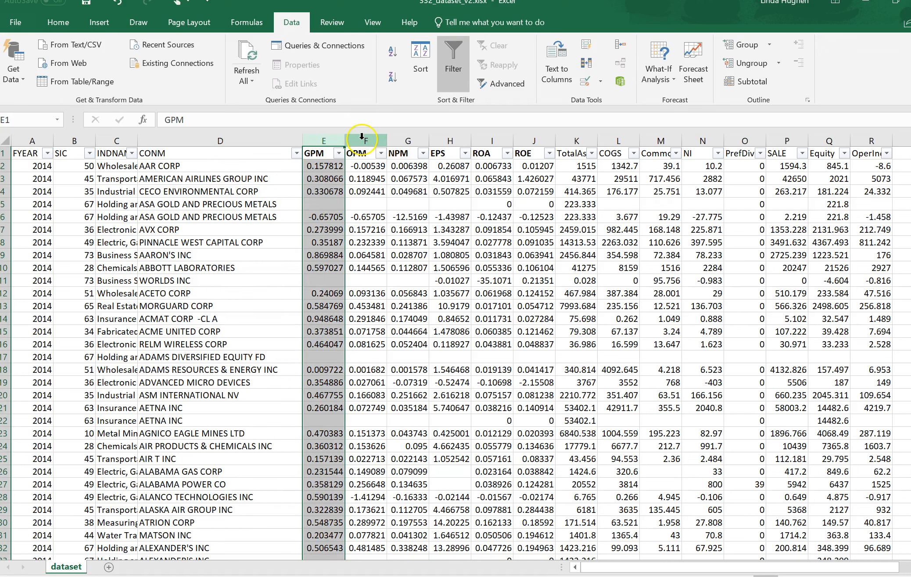
click(366, 141)
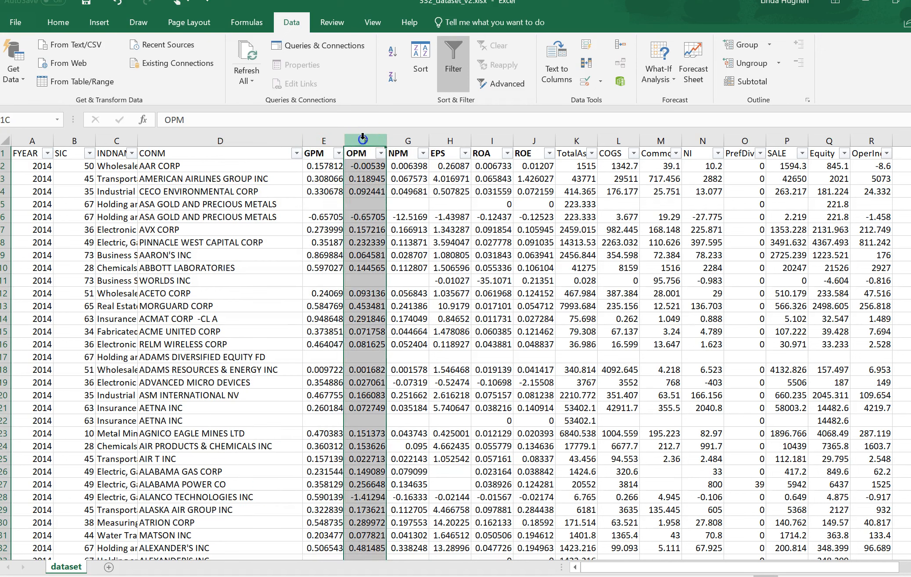
click(413, 138)
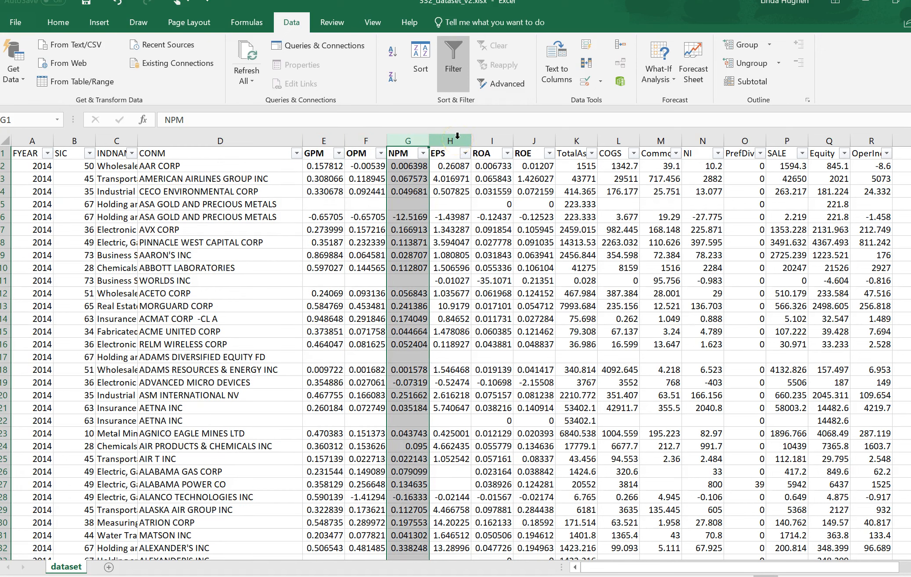
click(325, 140)
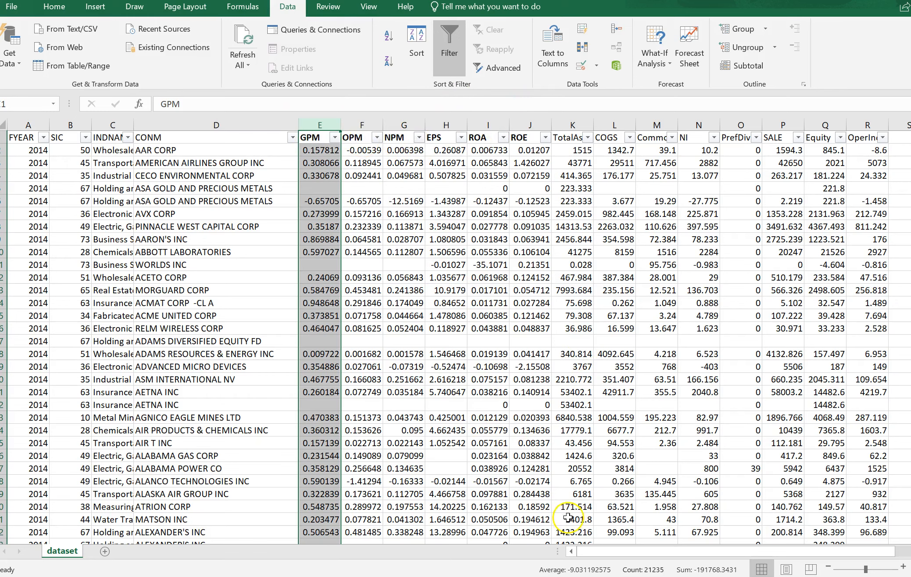
click(335, 138)
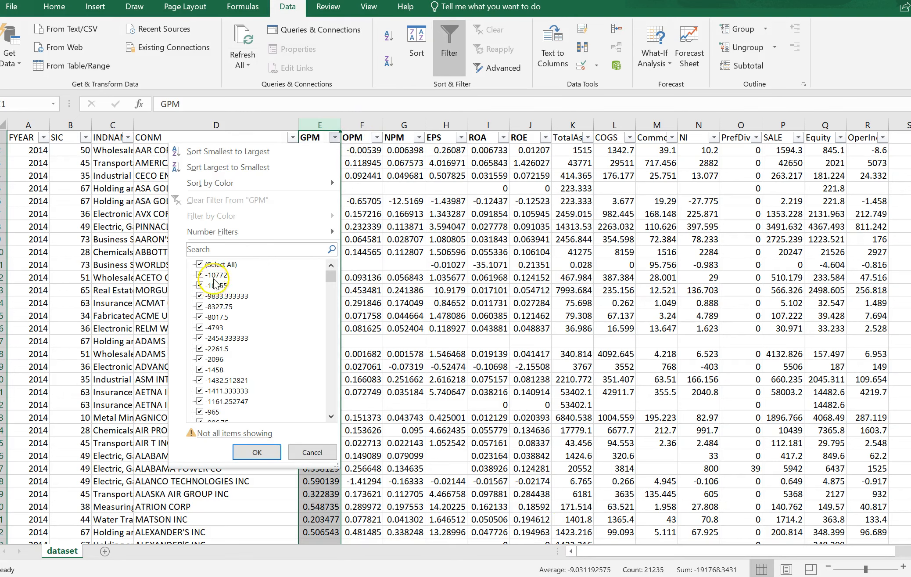
click(312, 452)
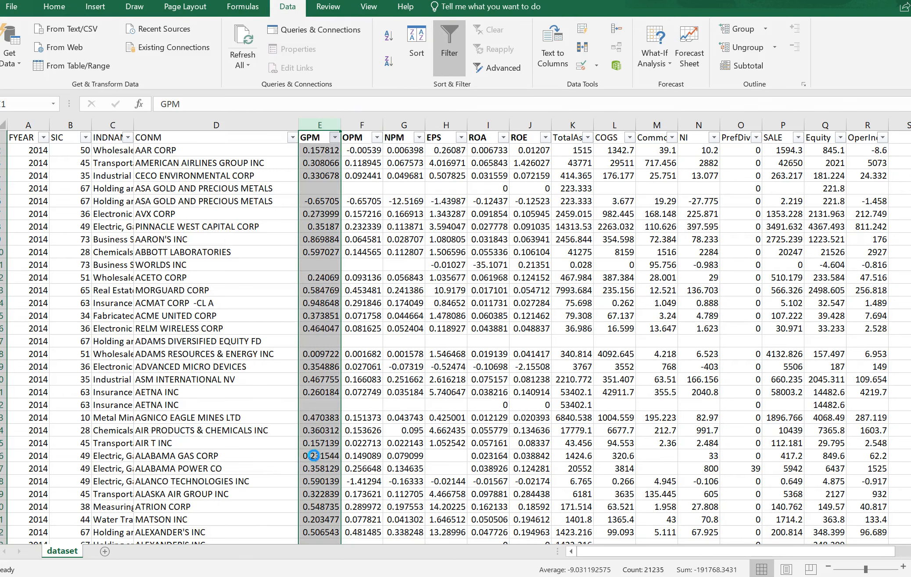
Calculate the median of the GPM column with =MEDIAN(E2:E35671) in cell E35672, directly below the last data row
click(230, 150)
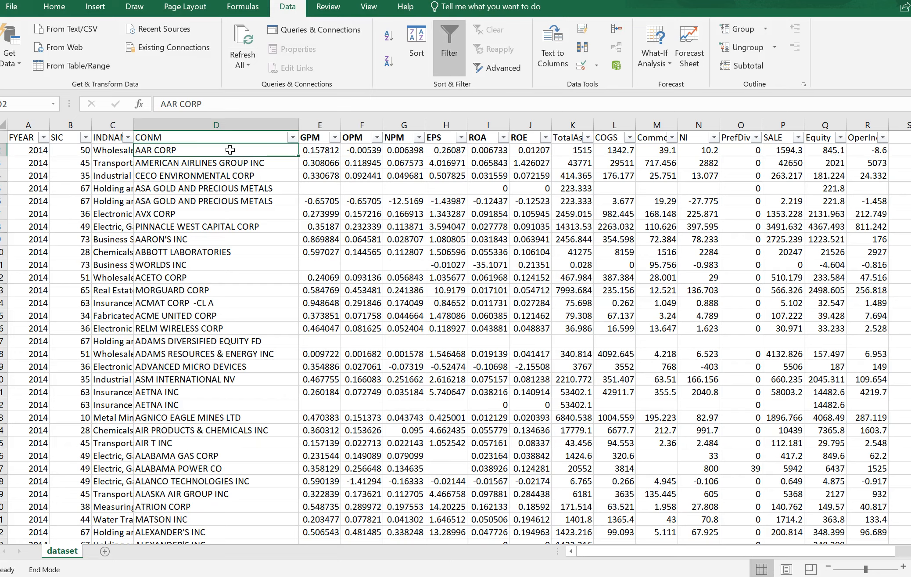
key(ctrl+shift+Down)
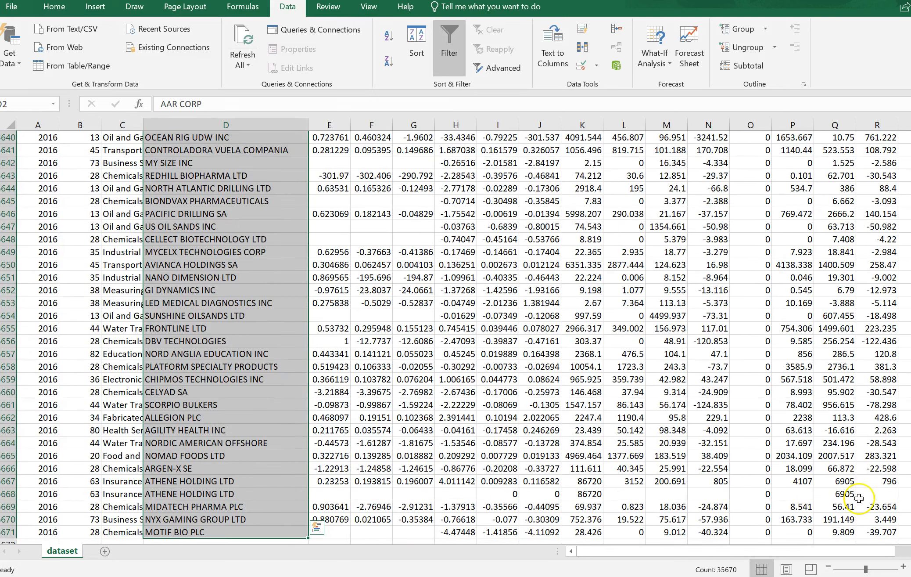
scroll(559, 502, down, 2)
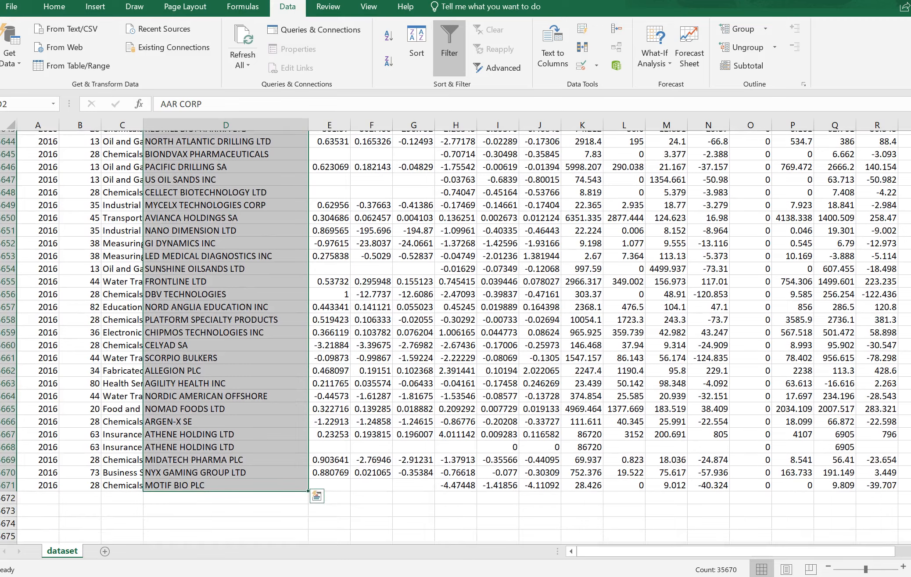
click(341, 467)
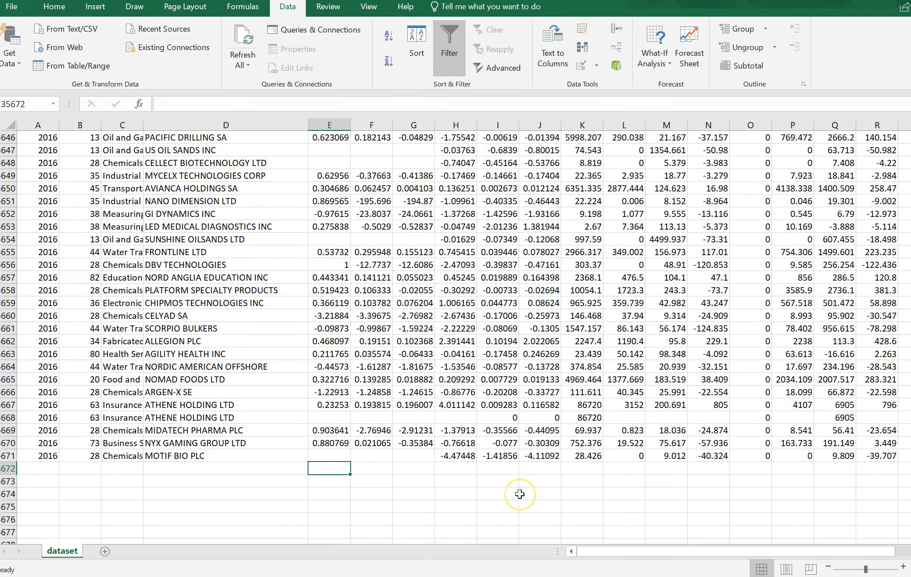
text(=)
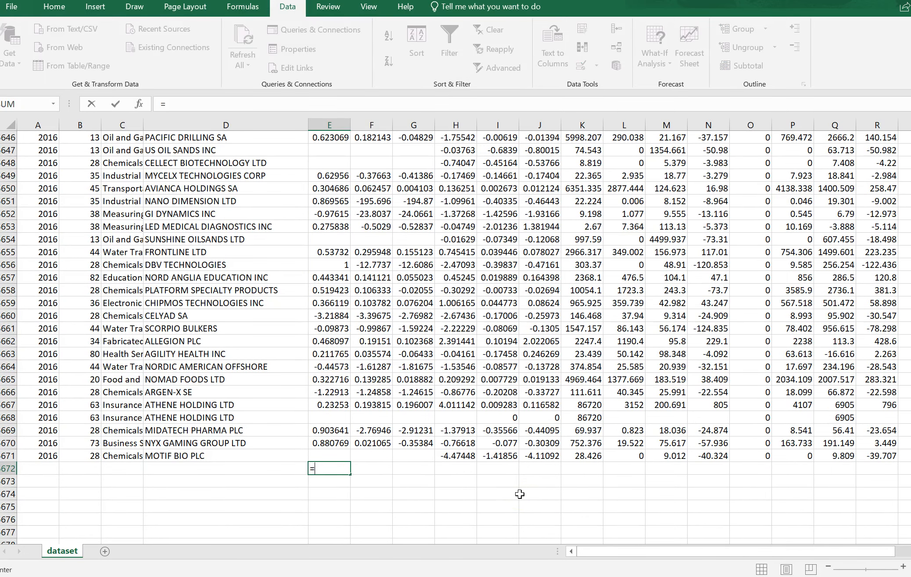
text(median(e)
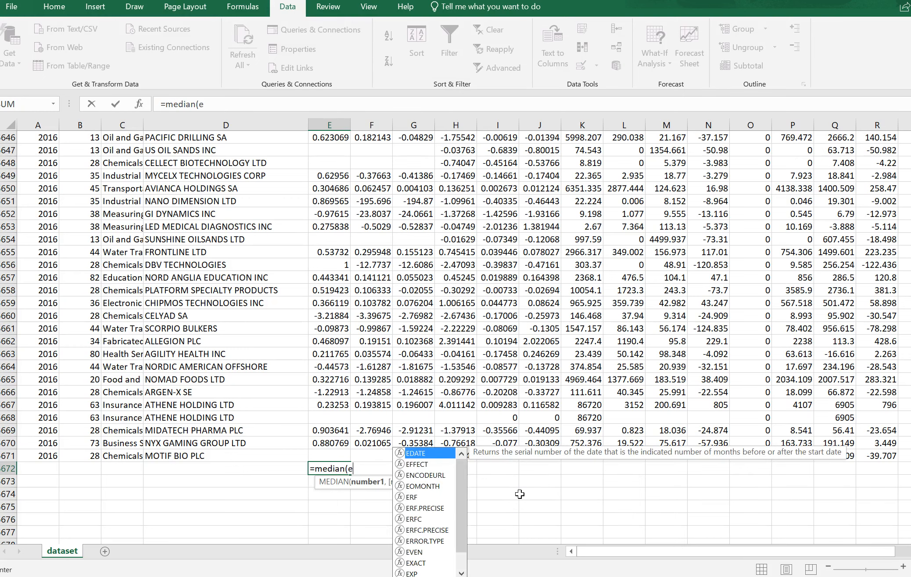
text(2:)
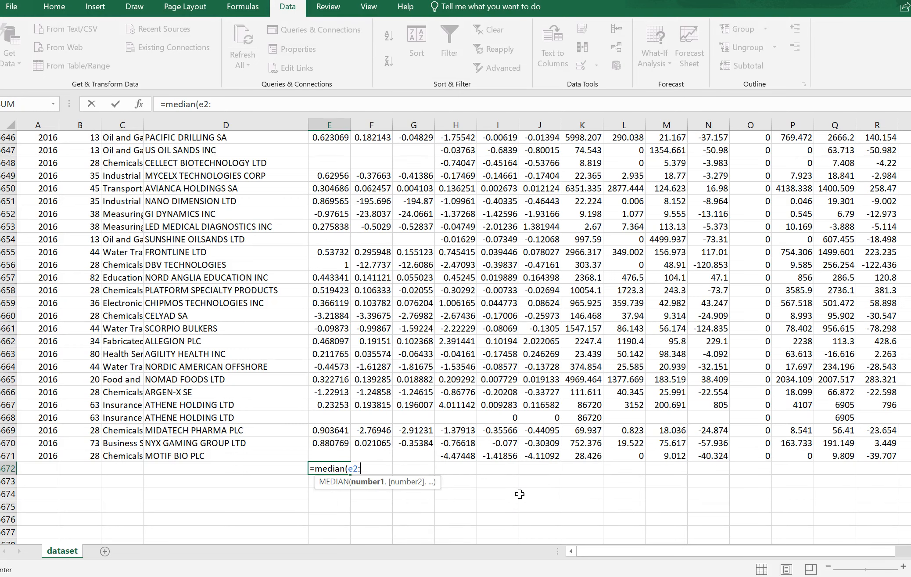
text(e)
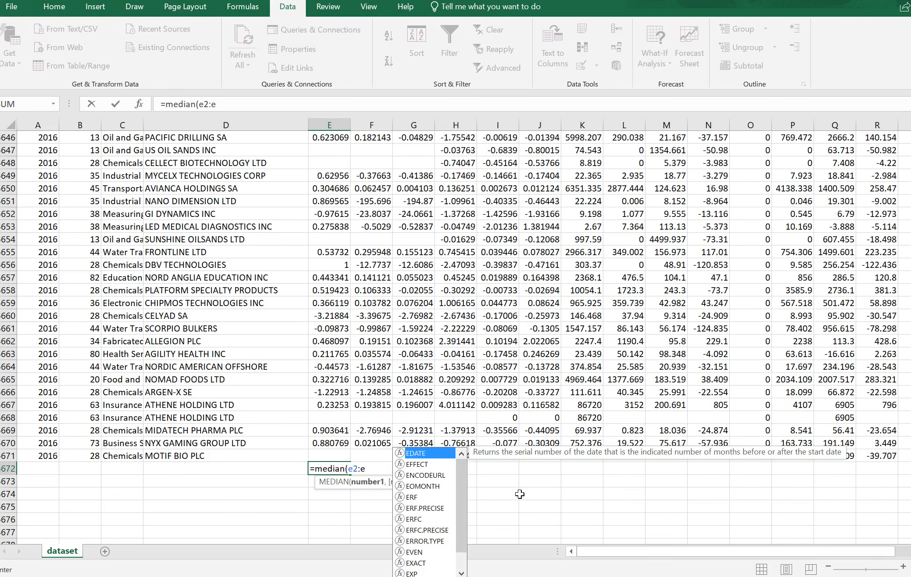
text(35)
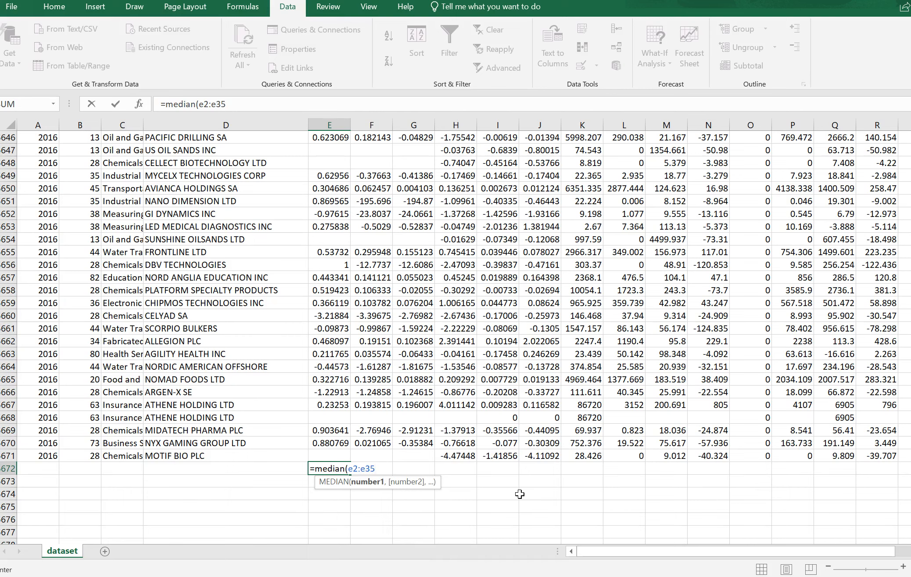
text(671)
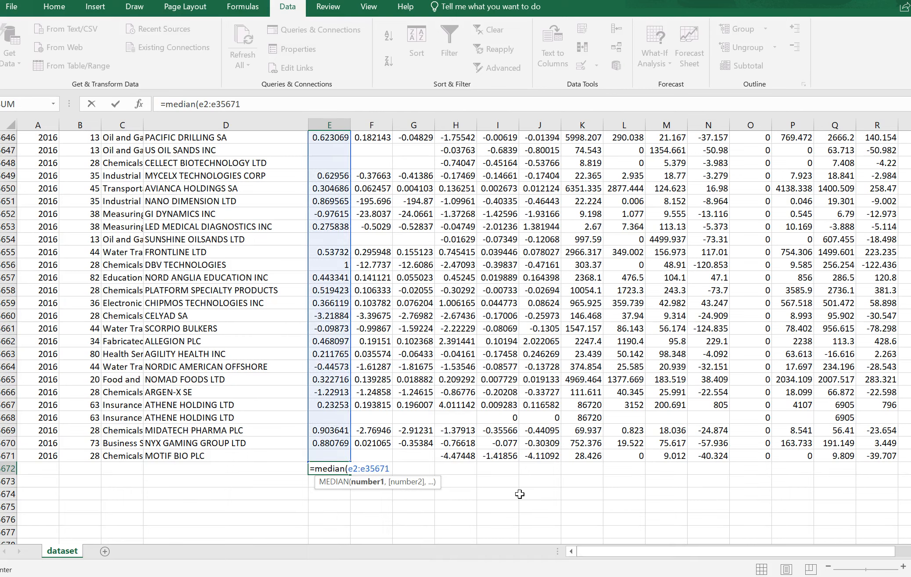
key(Return)
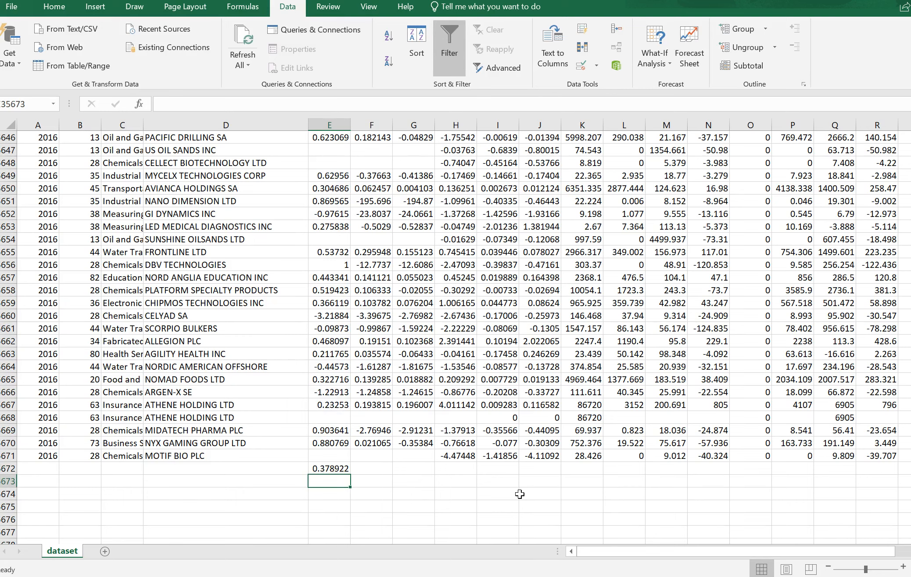
Copy the GPM median formula across to the OPM through ROE columns and format all six medians as Number
click(335, 469)
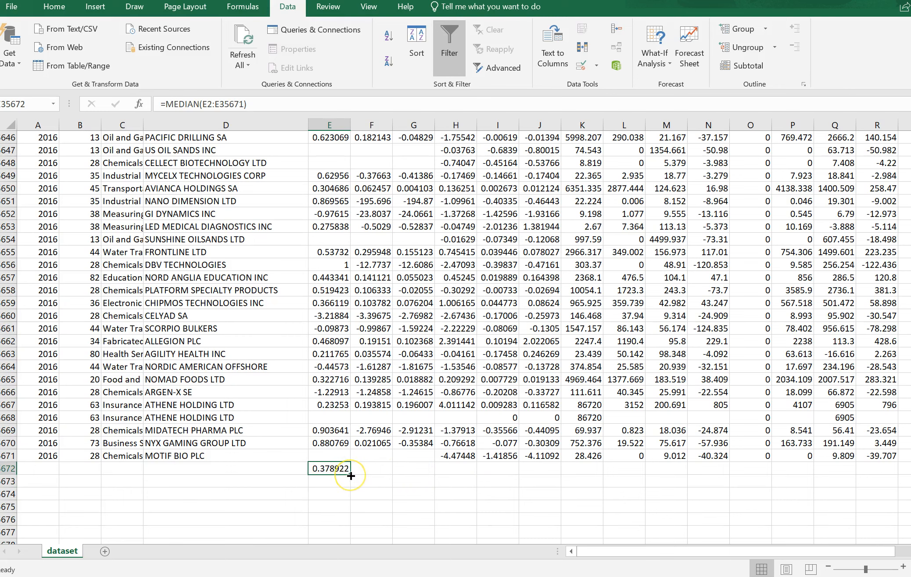
drag(351, 476, 487, 472)
drag(516, 473, 546, 474)
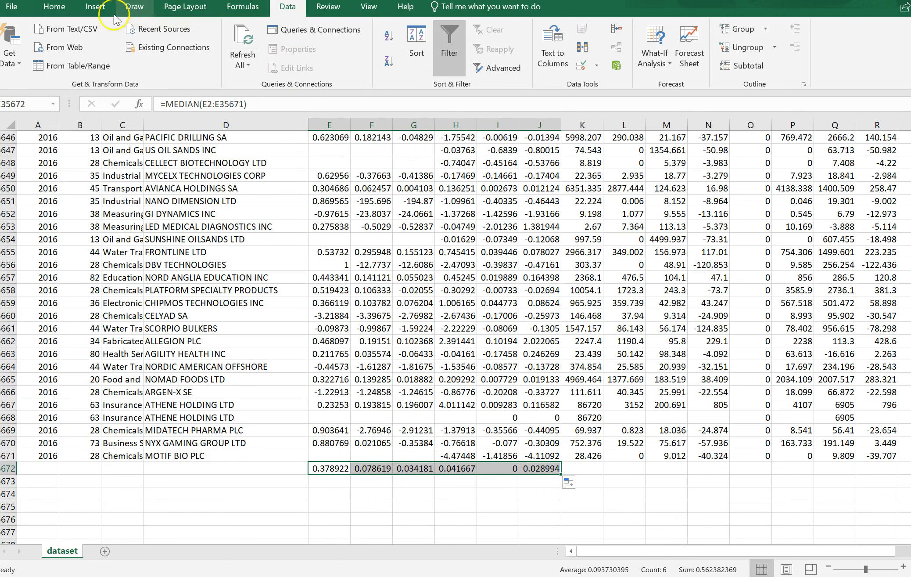
click(54, 6)
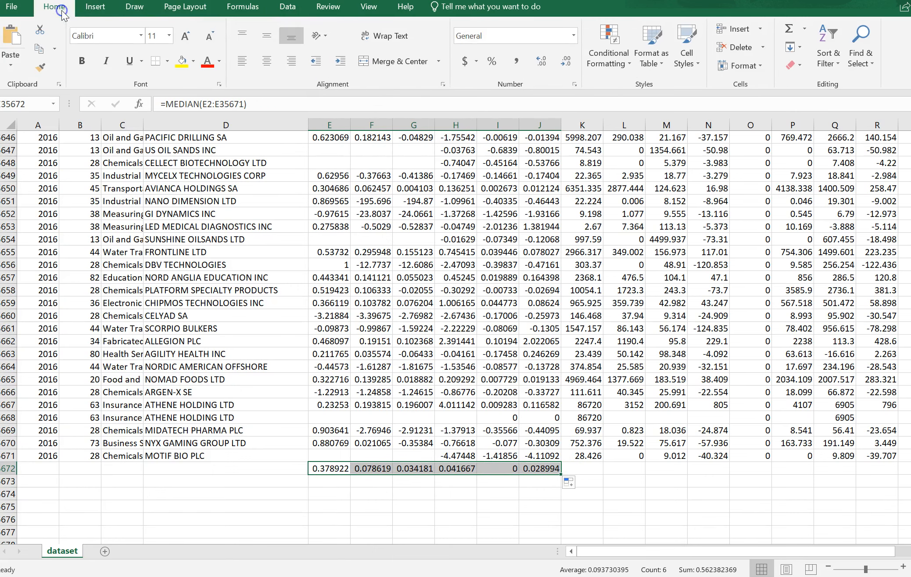
click(573, 35)
click(544, 84)
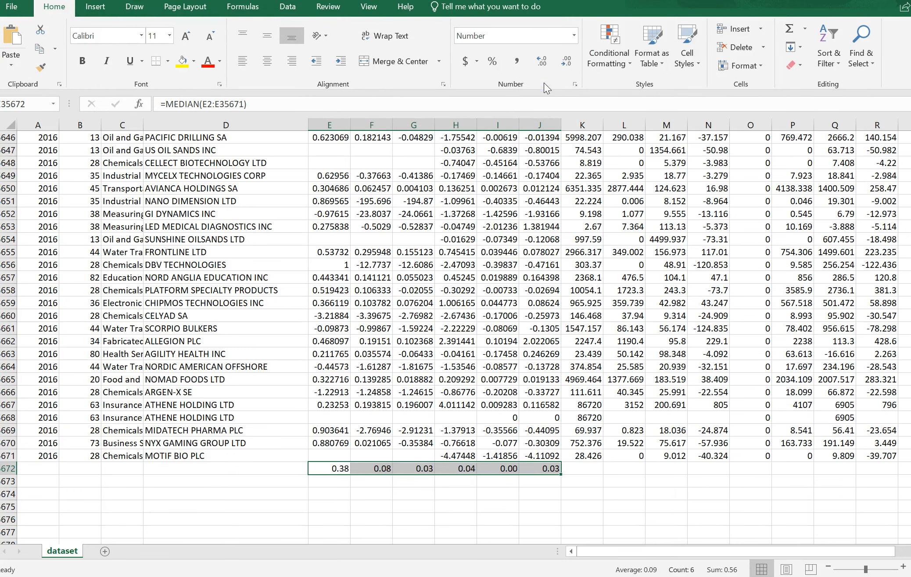
Check the median cells of the GPM, OPM, NPM and EPS columns one after another
click(329, 470)
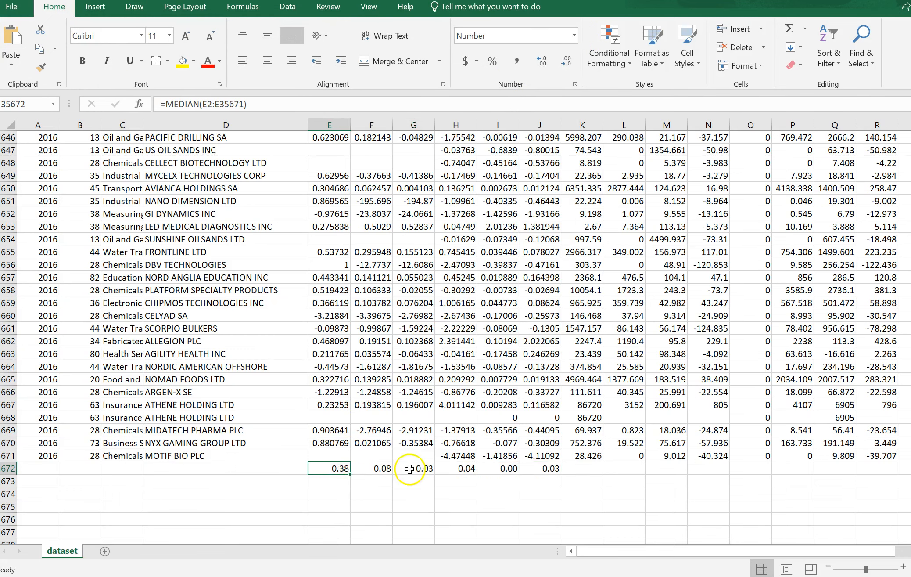
click(339, 469)
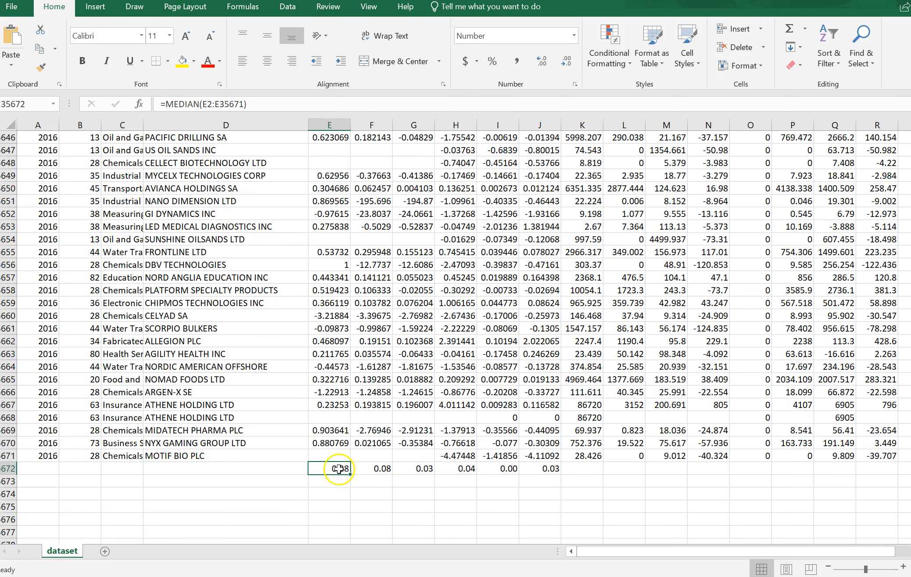
click(380, 468)
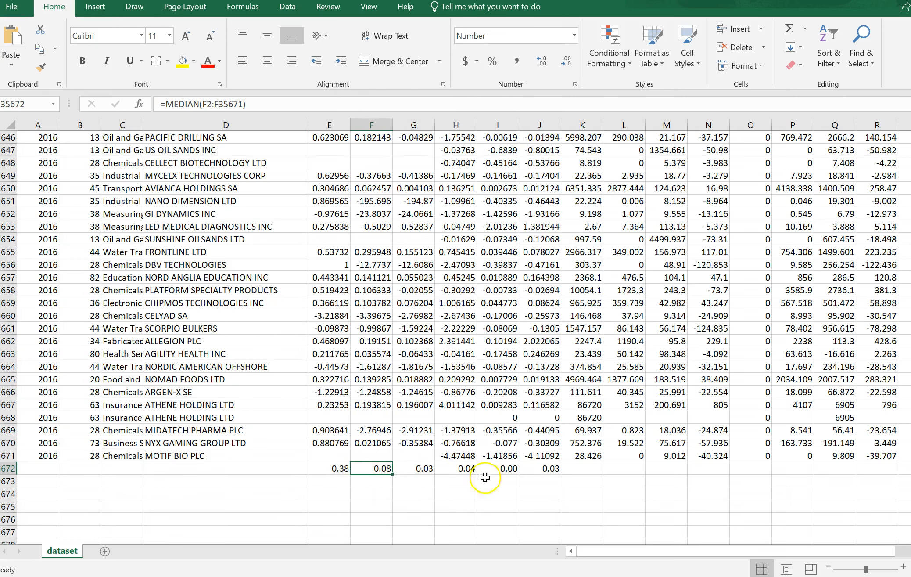
click(426, 469)
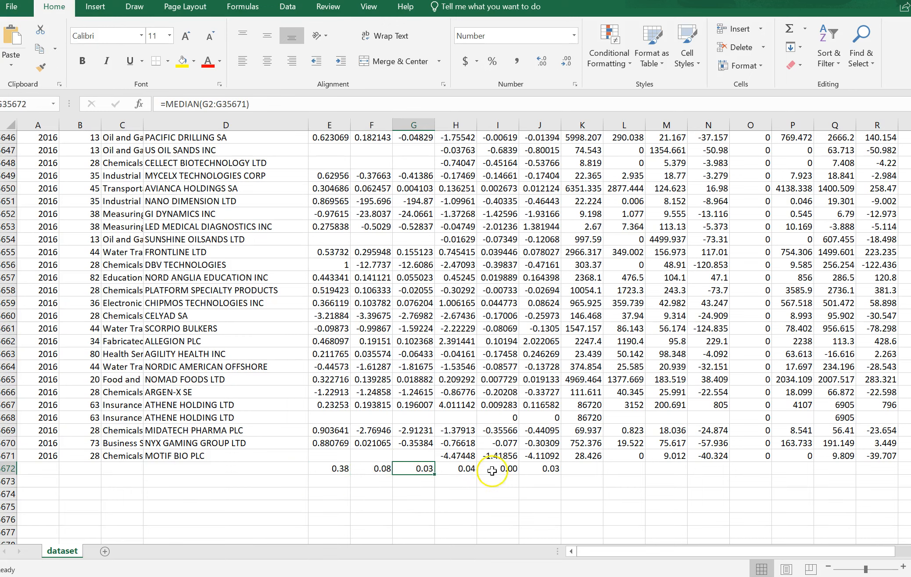
click(467, 468)
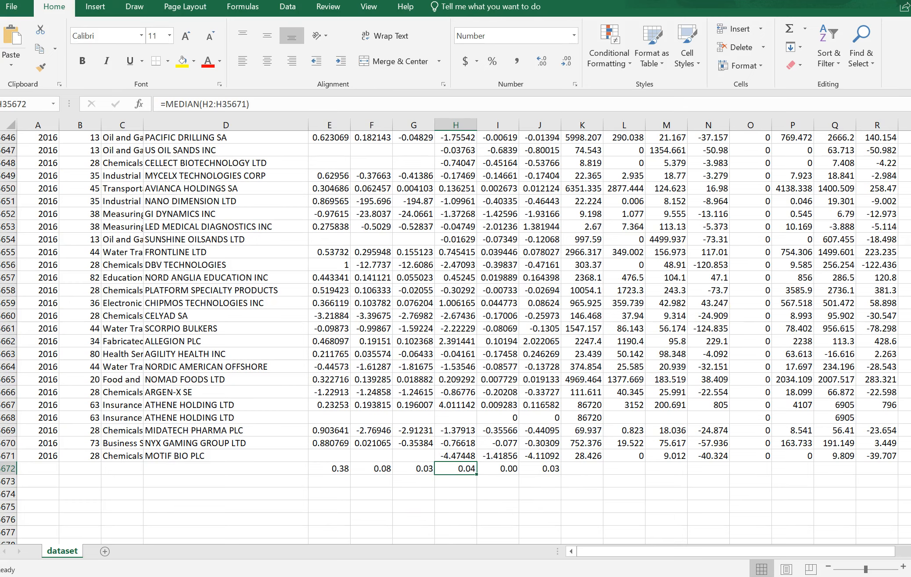
Add a new worksheet after the dataset sheet and rename it 2014
drag(910, 525, 910, 136)
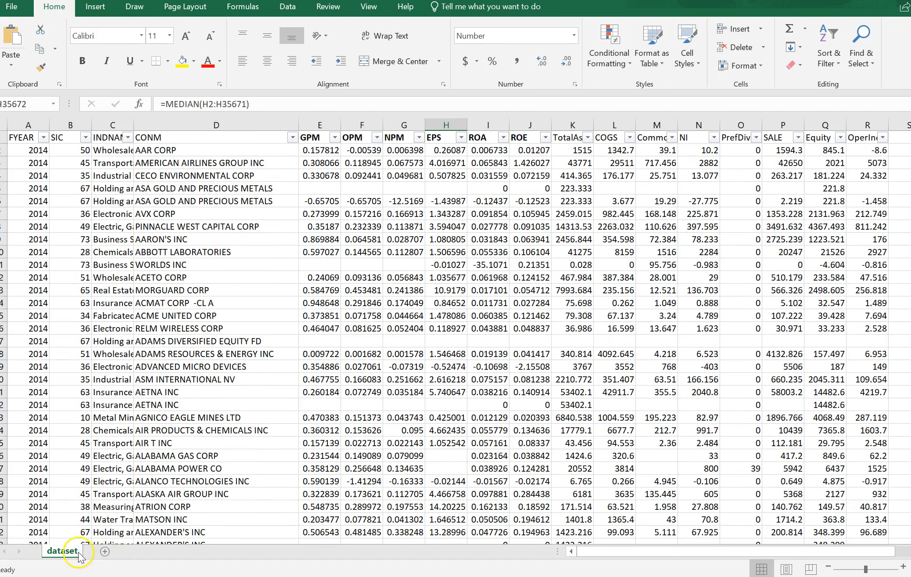
click(105, 551)
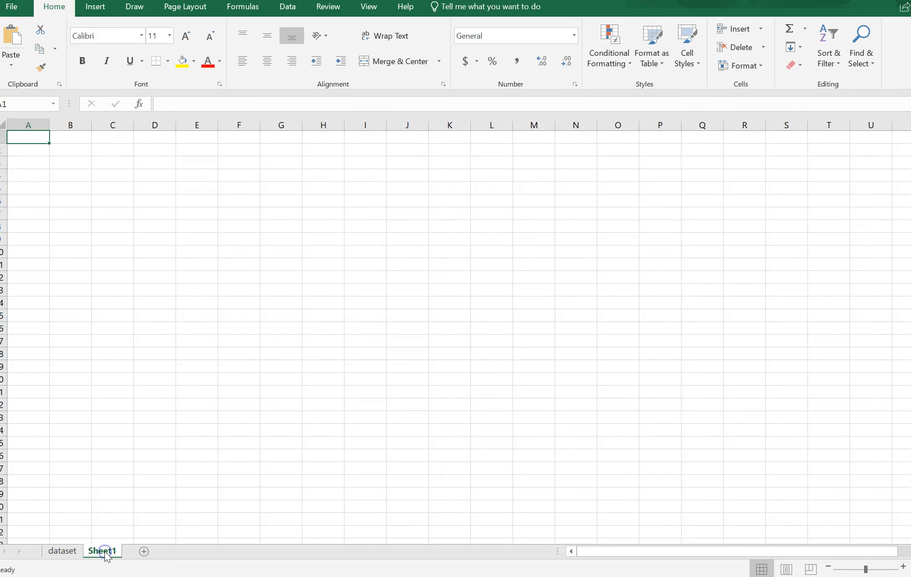
right_click(106, 556)
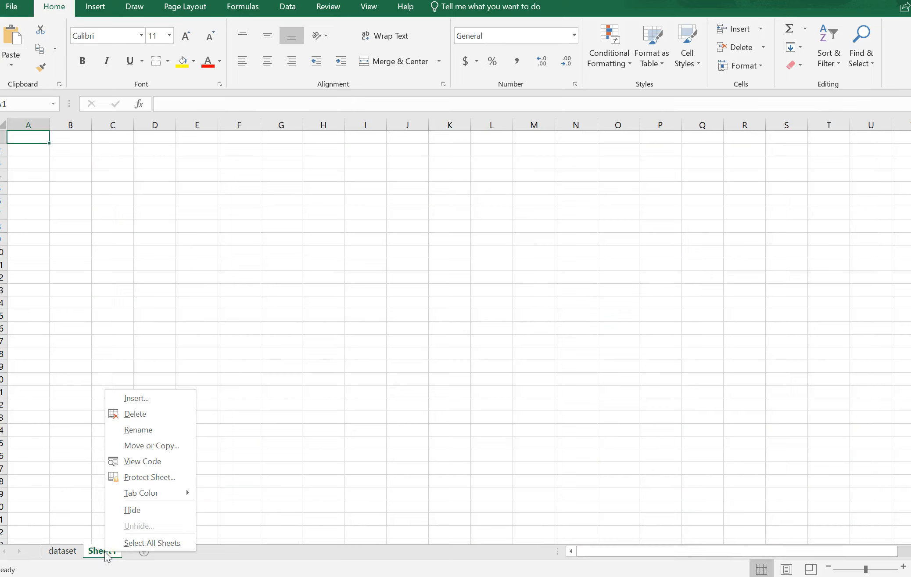
click(142, 429)
text(2014)
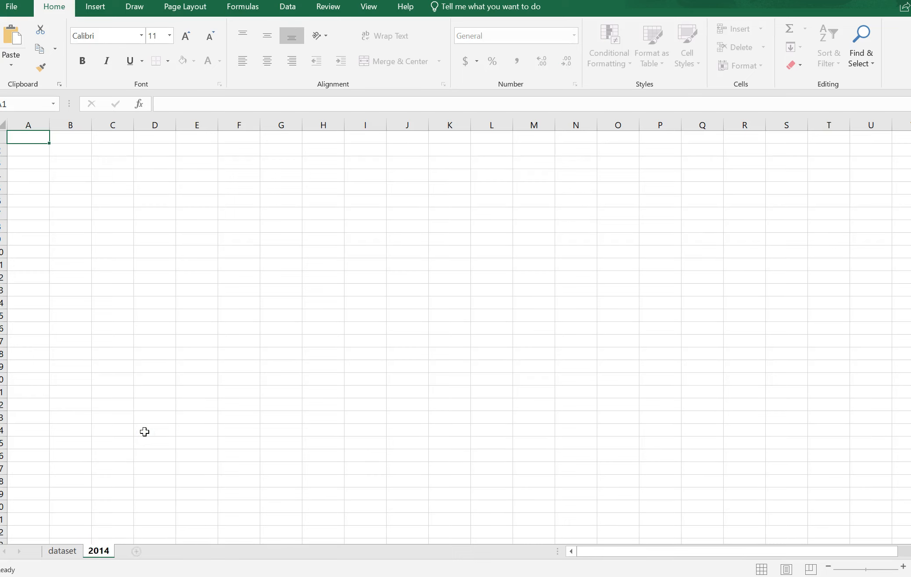
key(Return)
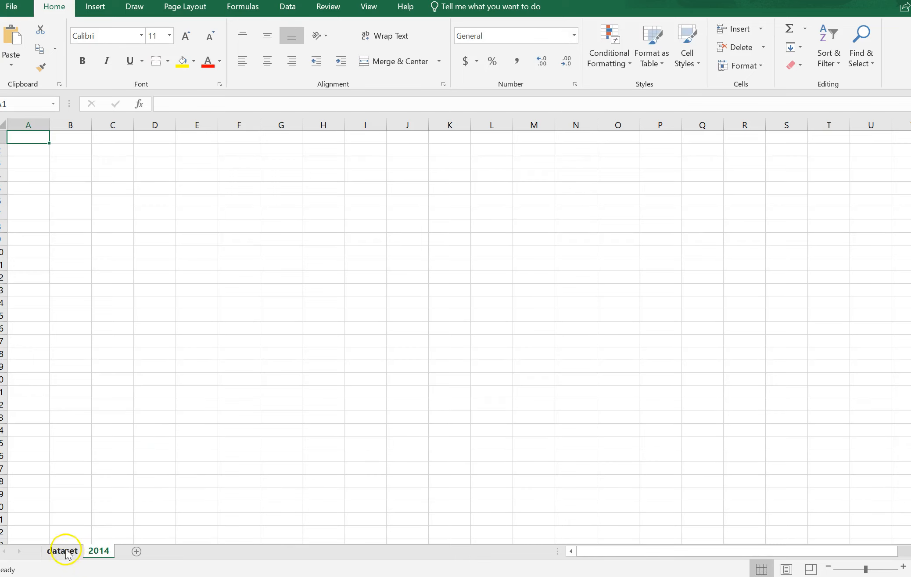
Add another worksheet after the 2014 sheet and rename it 2015
click(136, 551)
double_click(136, 551)
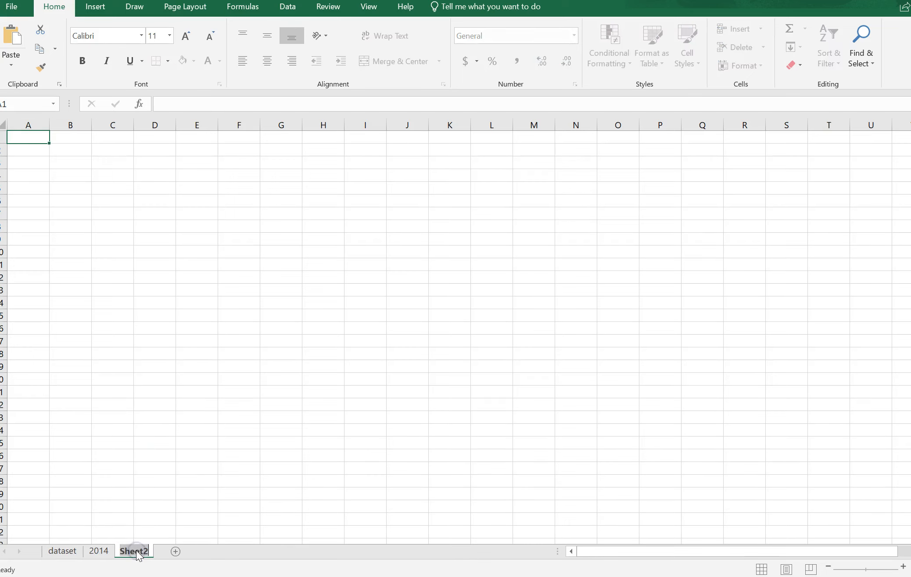
double_click(137, 551)
click(130, 521)
right_click(131, 552)
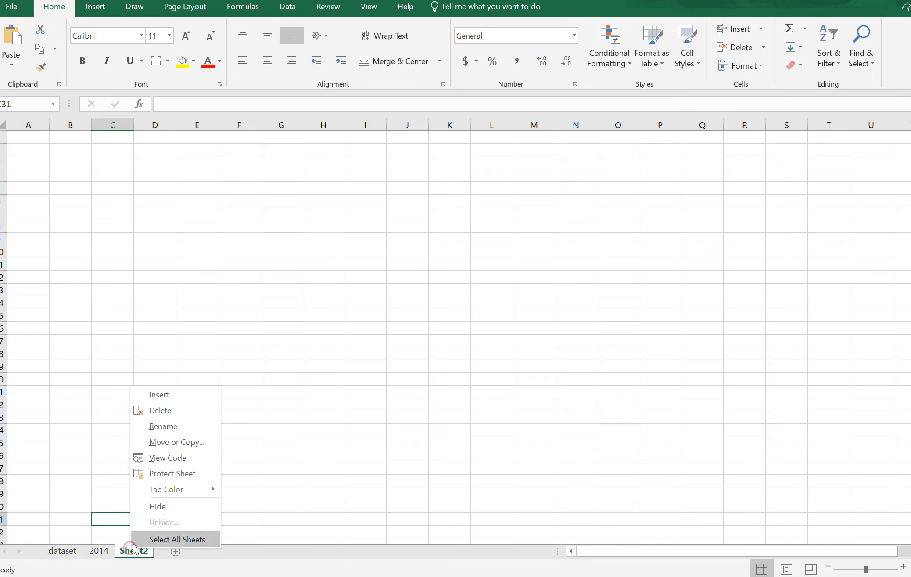
click(169, 425)
text(2015)
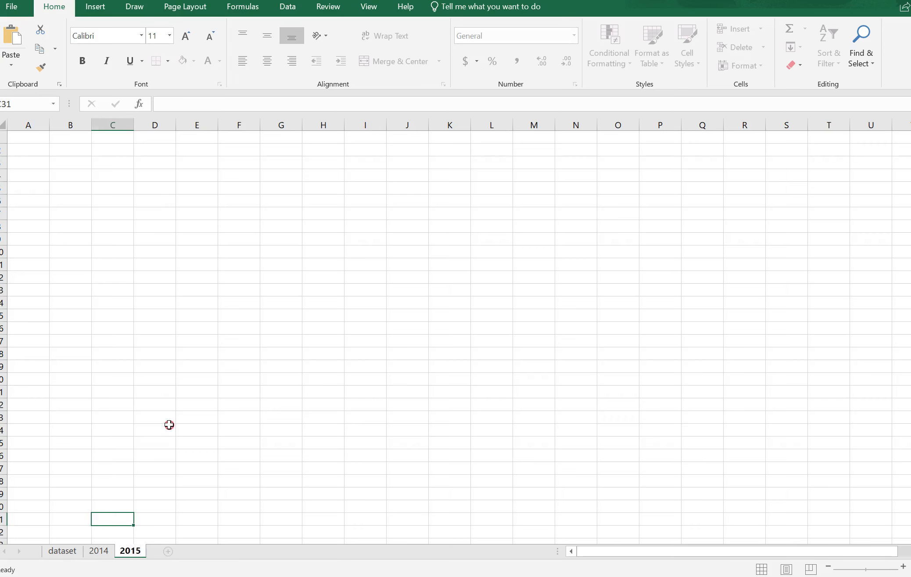
right_click(169, 425)
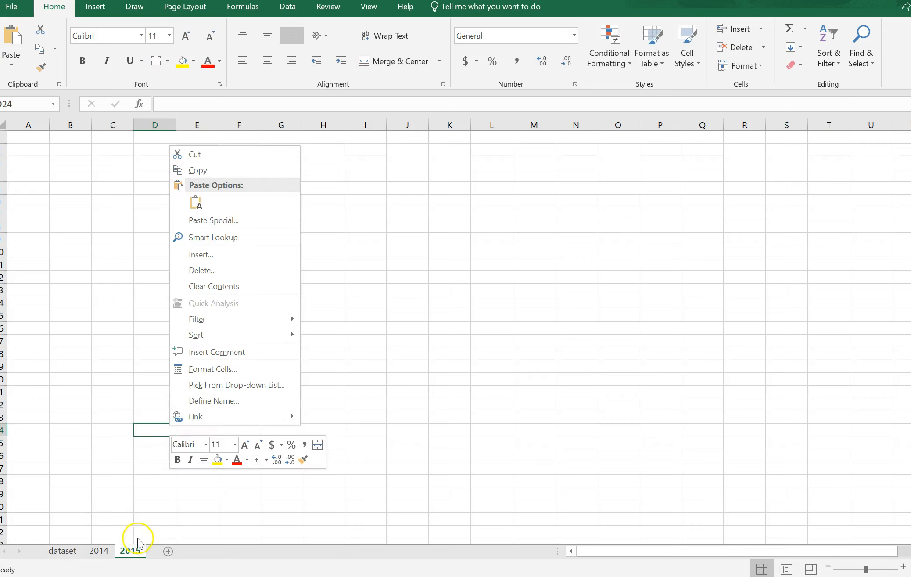
Add another worksheet after the 2015 sheet and rename it 2016
click(171, 551)
click(172, 552)
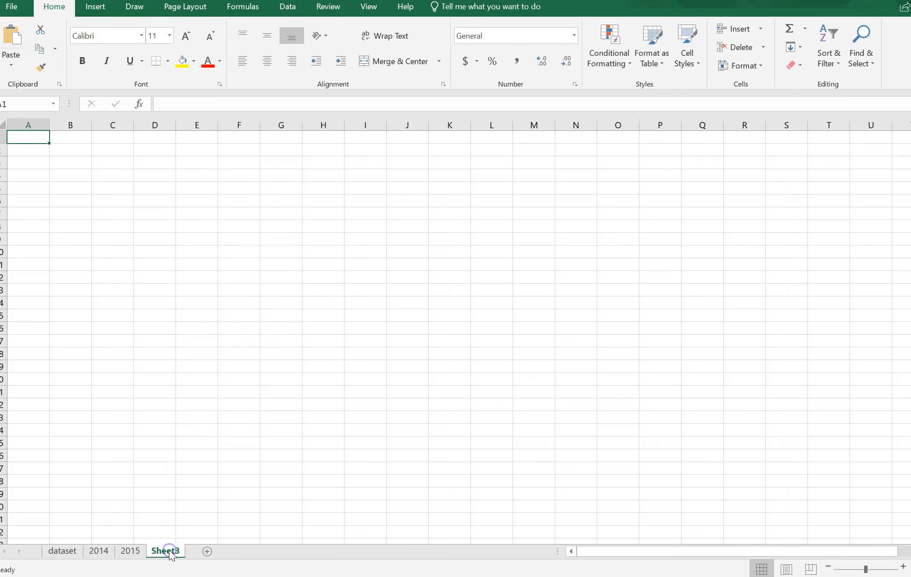
right_click(169, 553)
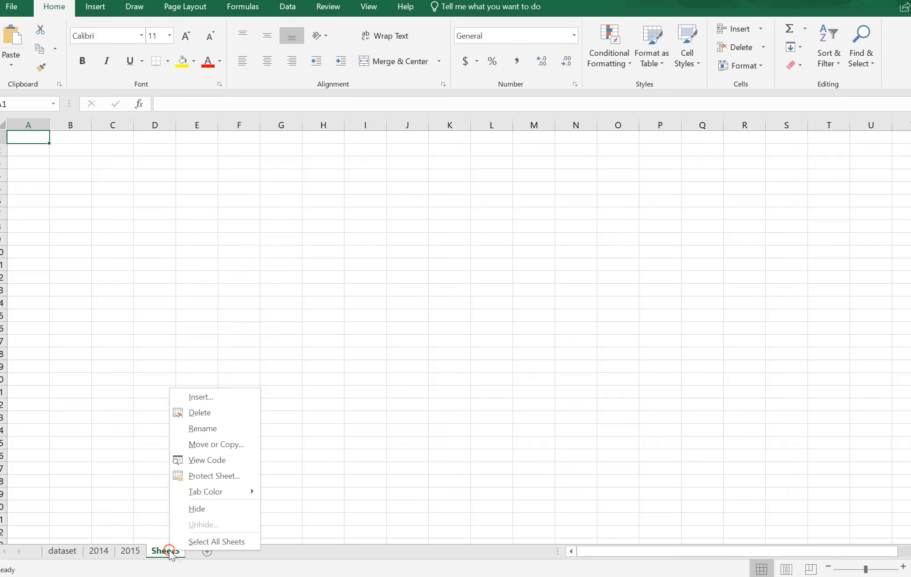
click(206, 428)
text(2016)
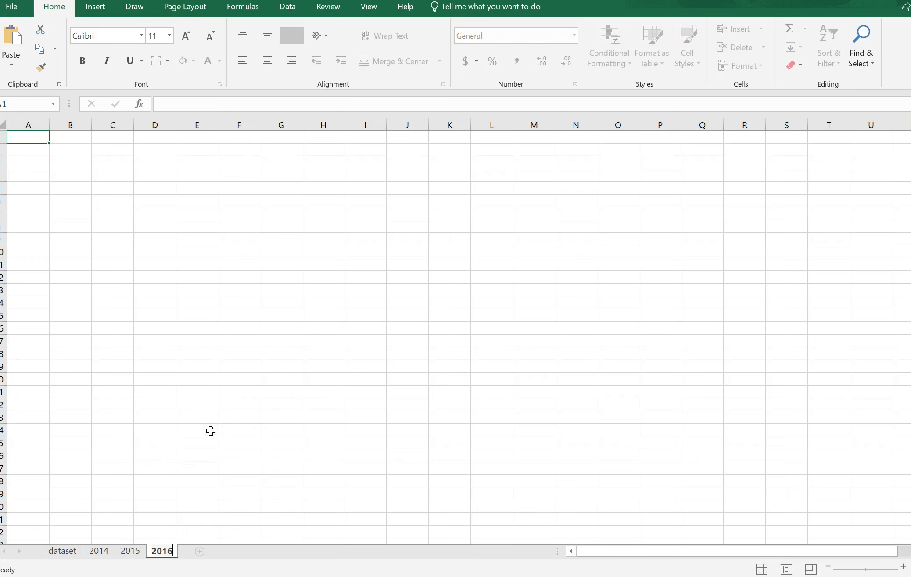
click(211, 431)
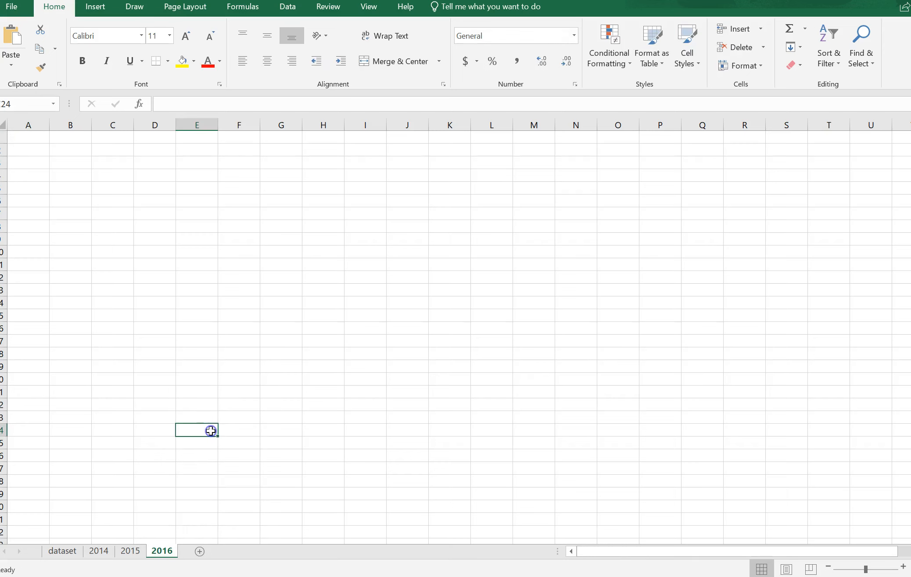
Filter the FYEAR column of the dataset sheet to show only 2014
click(69, 552)
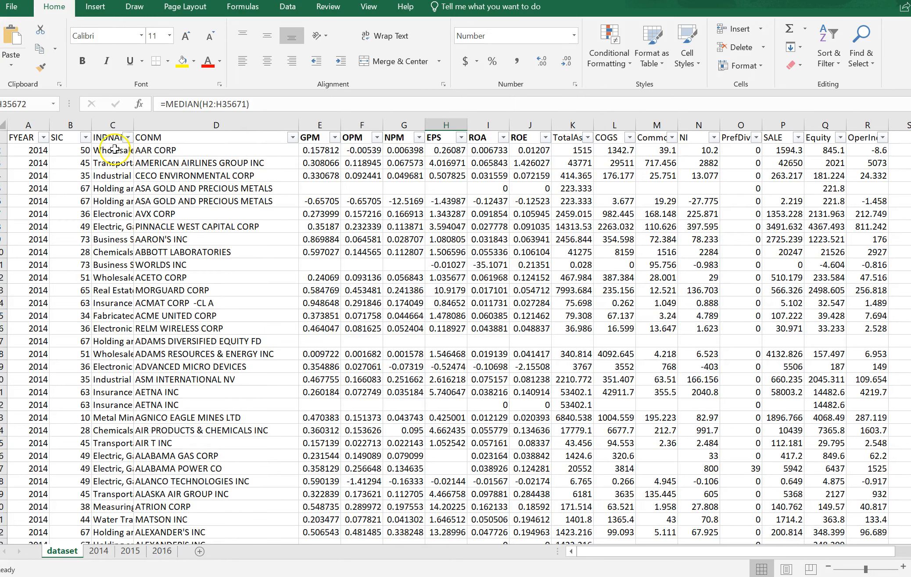
click(43, 138)
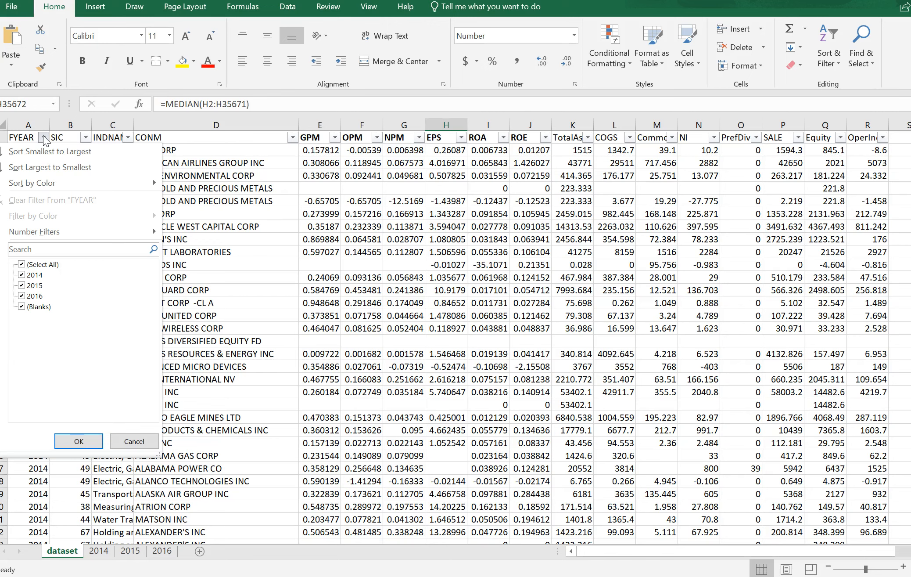
click(22, 264)
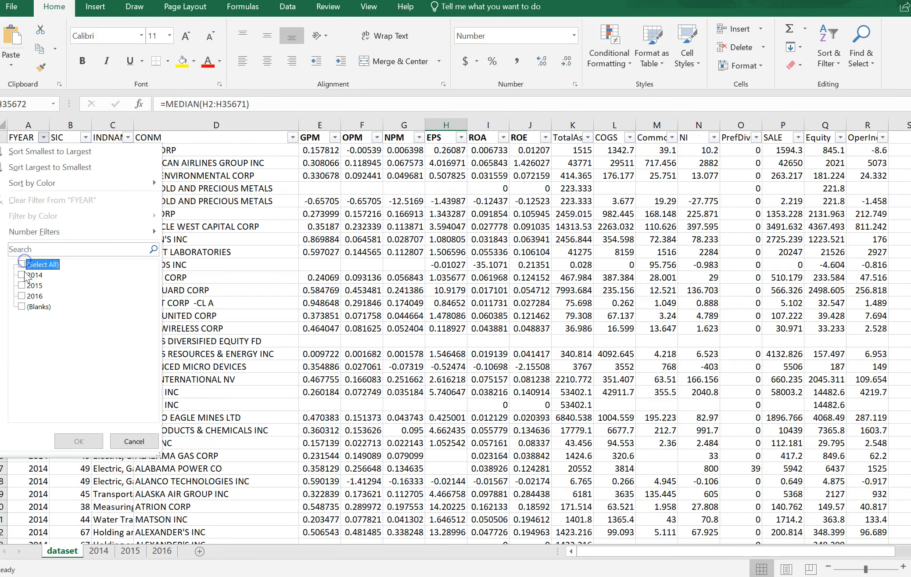
click(22, 275)
click(77, 443)
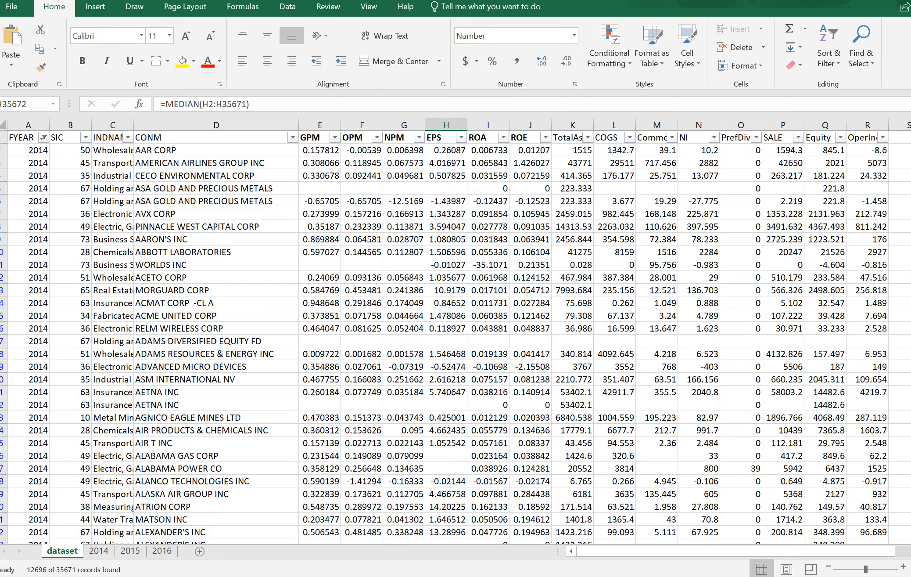
Copy the entire filtered dataset sheet and paste it into the 2014 sheet starting at A1
click(5, 124)
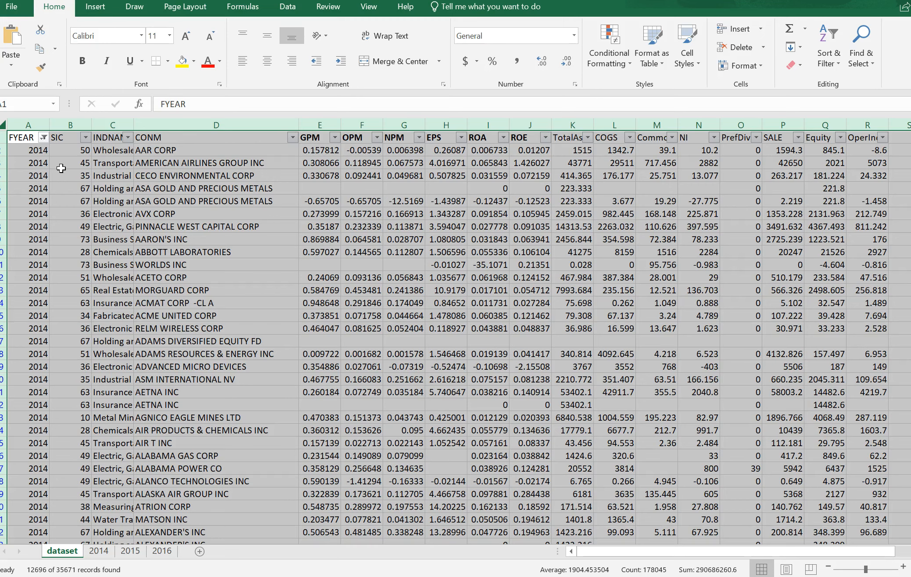
key(ctrl+c)
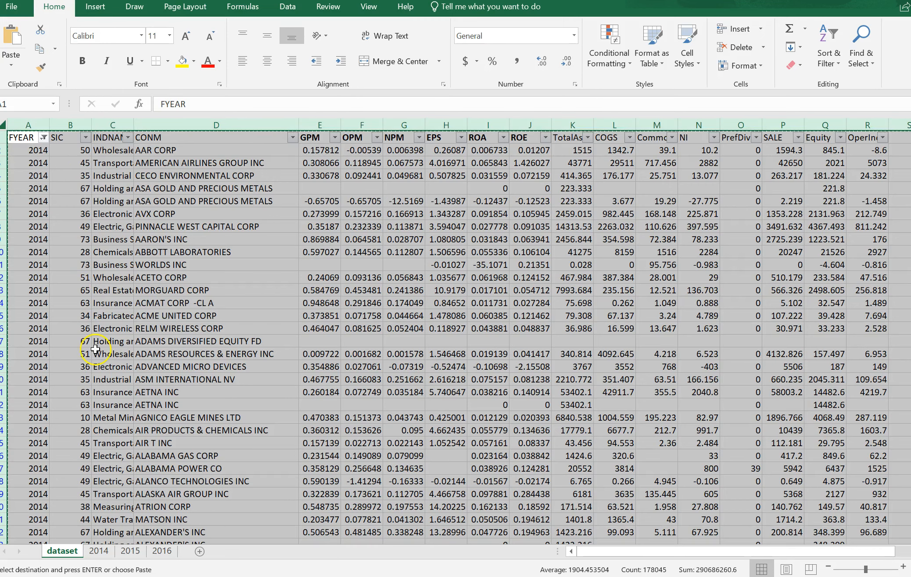
click(103, 556)
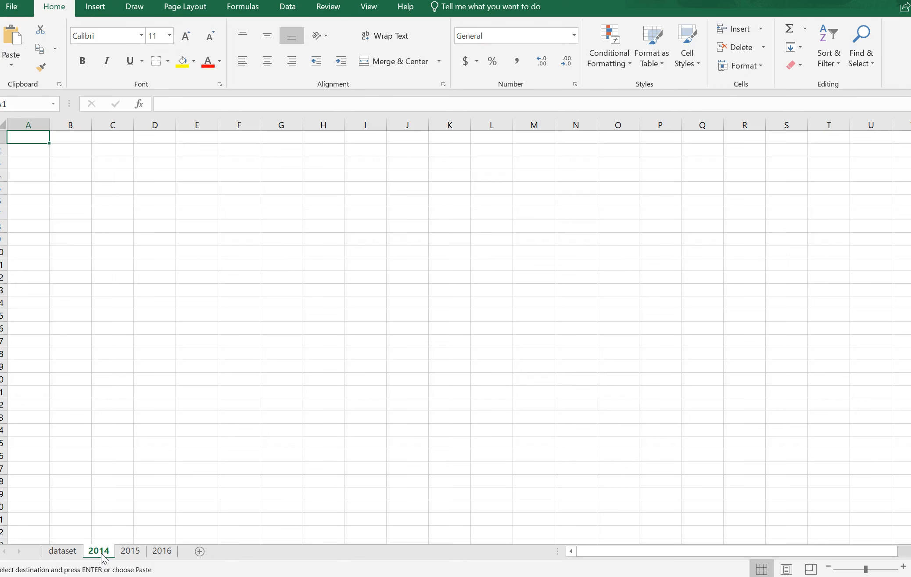
key(ctrl+v)
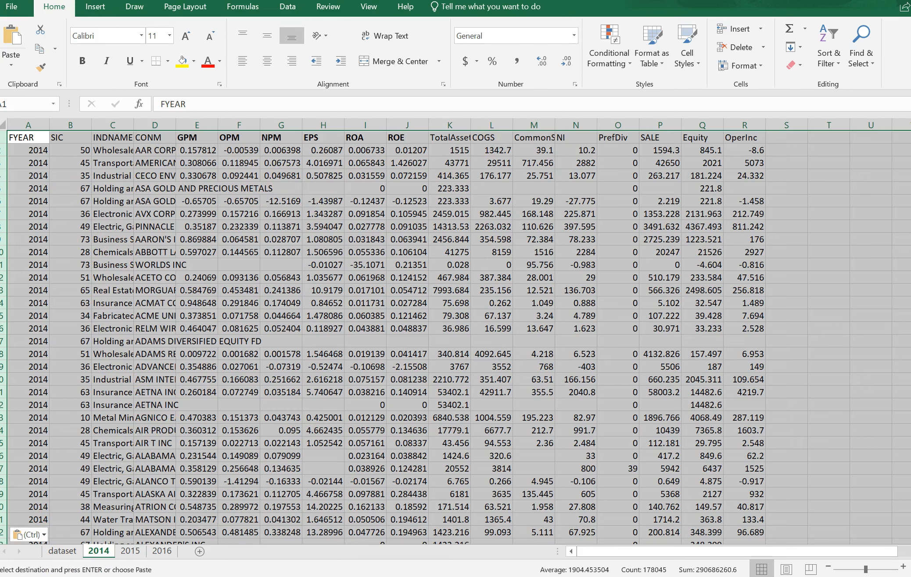
Enter =median(e2:e12697) in cell E12698, directly below the GPM data on the 2014 sheet
click(160, 153)
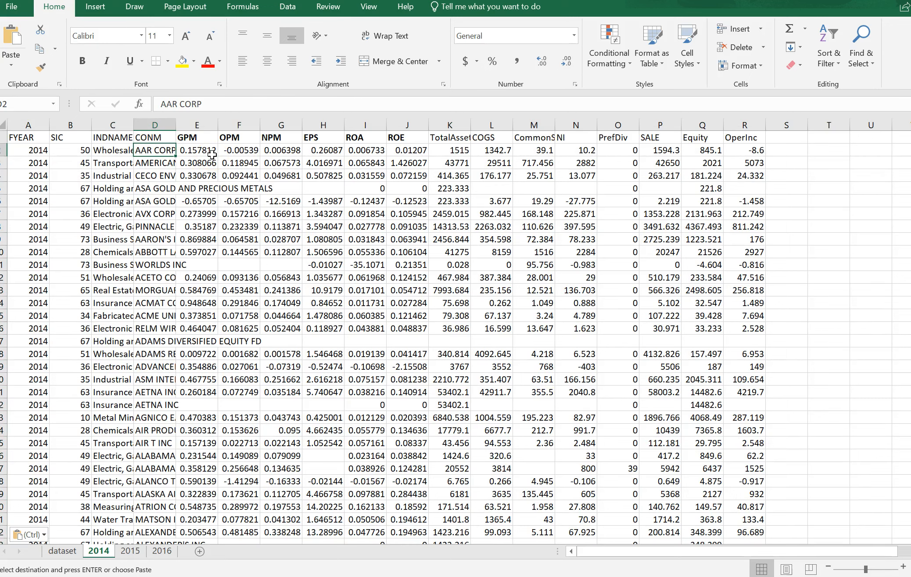
key(ctrl+shift+Down)
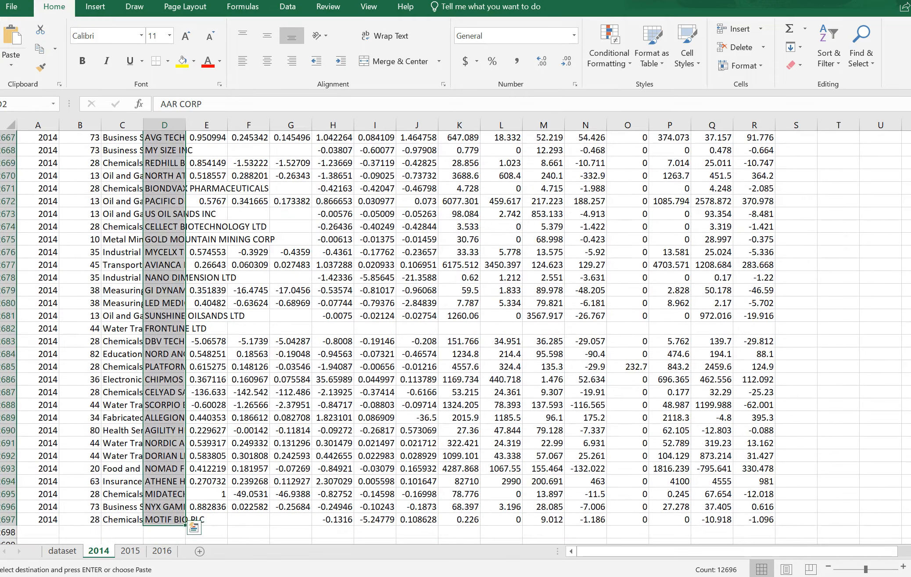
scroll(258, 483, down, 2)
click(212, 458)
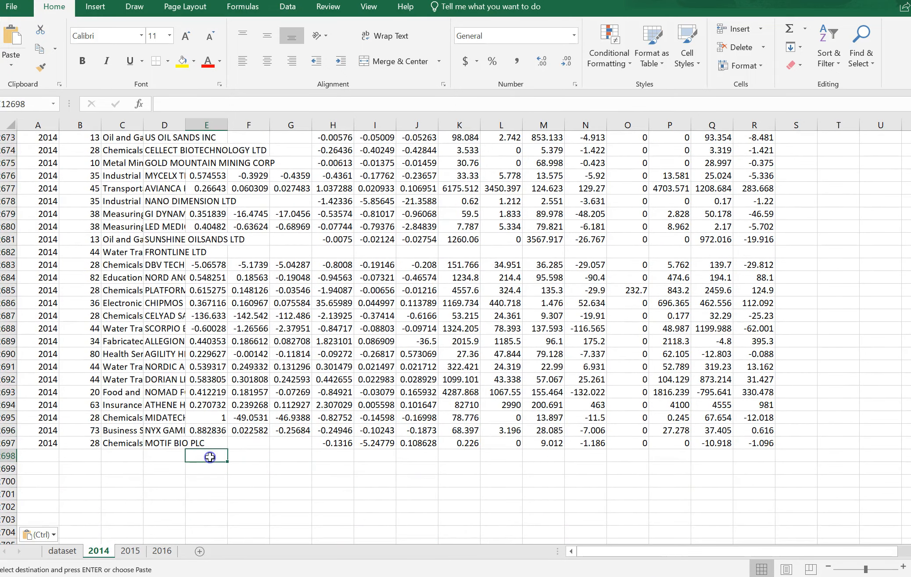
text(=median(e2:)
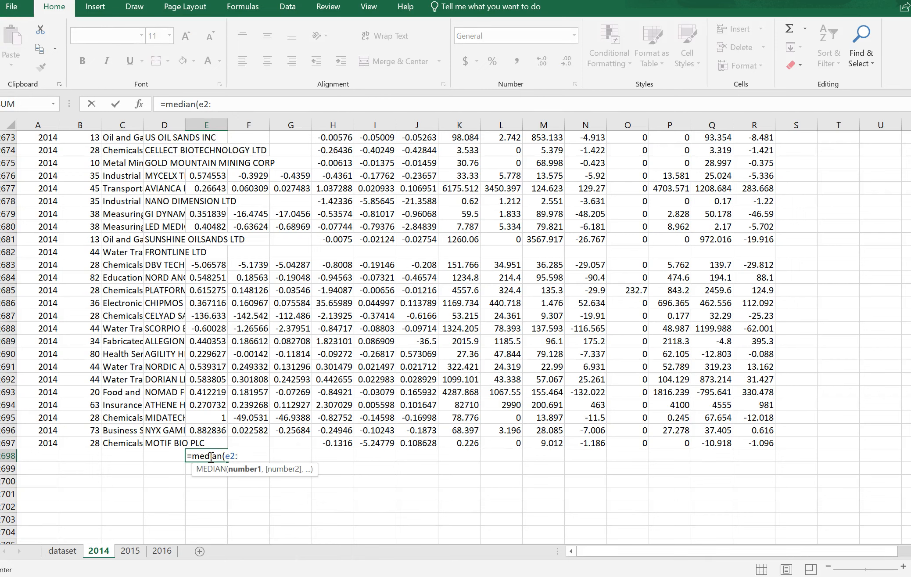
text(e)
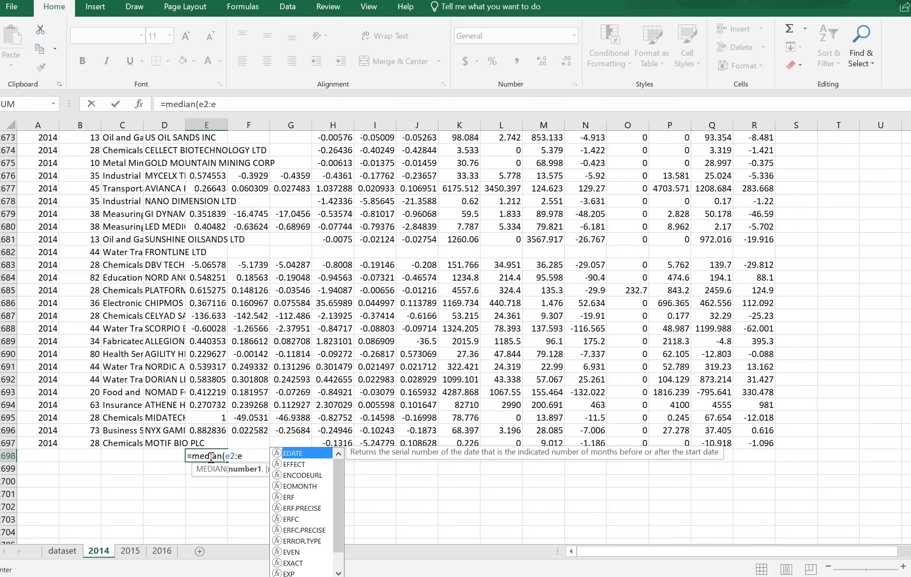
text(12)
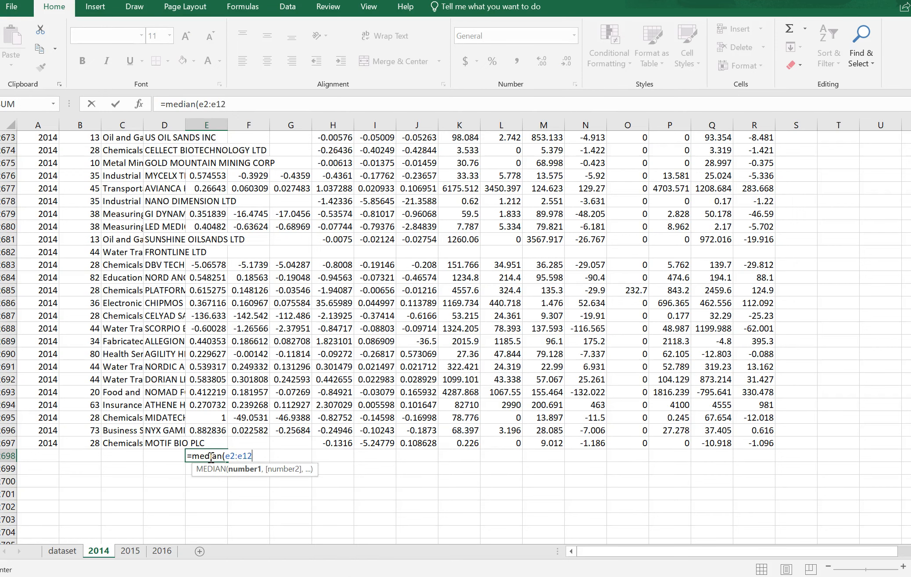
text(697))
key(Return)
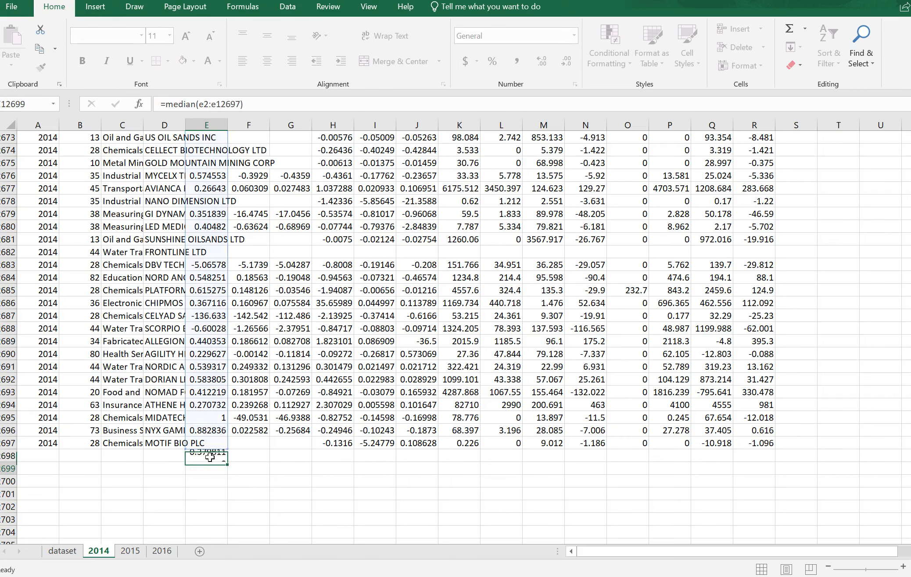
Copy the GPM median formula across to the ROE column on the 2014 sheet and format all six medians as Number
click(209, 456)
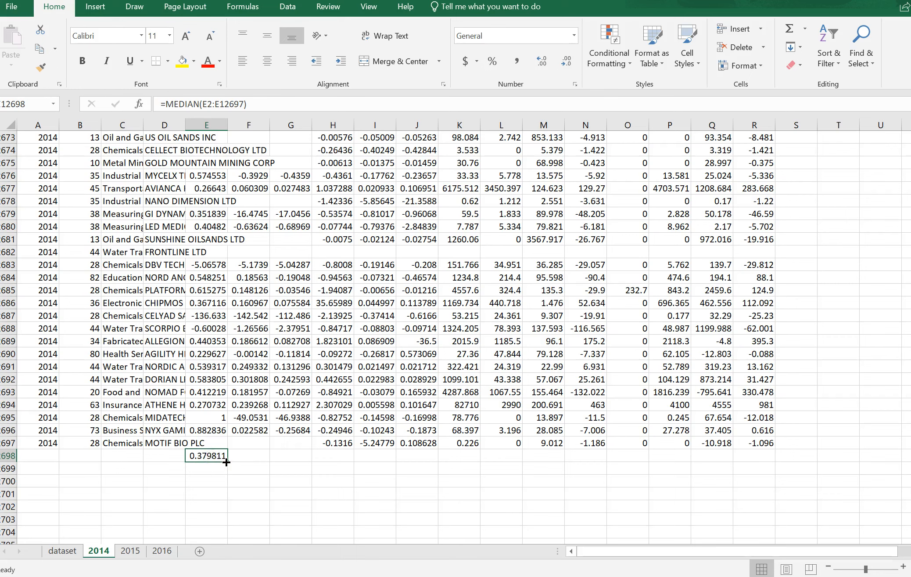
drag(226, 462, 419, 465)
click(573, 35)
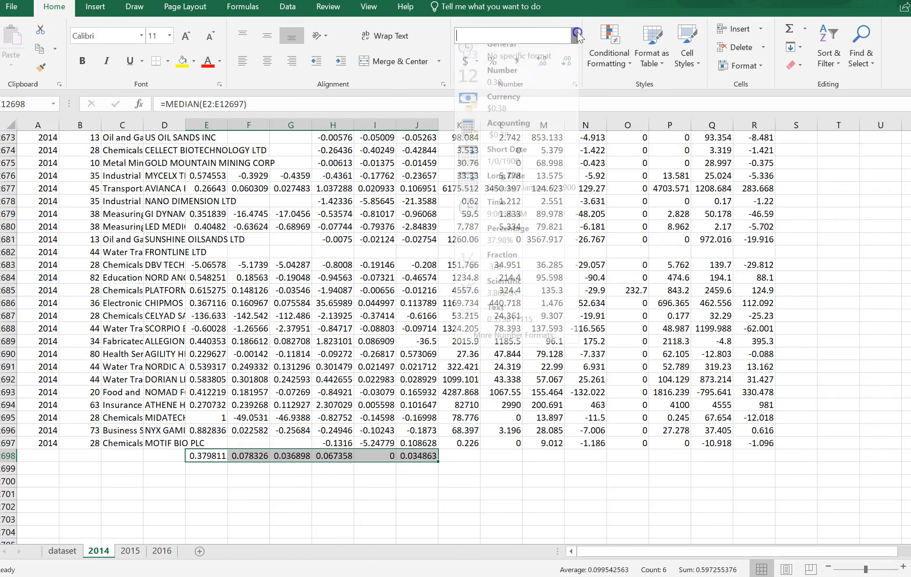
click(548, 80)
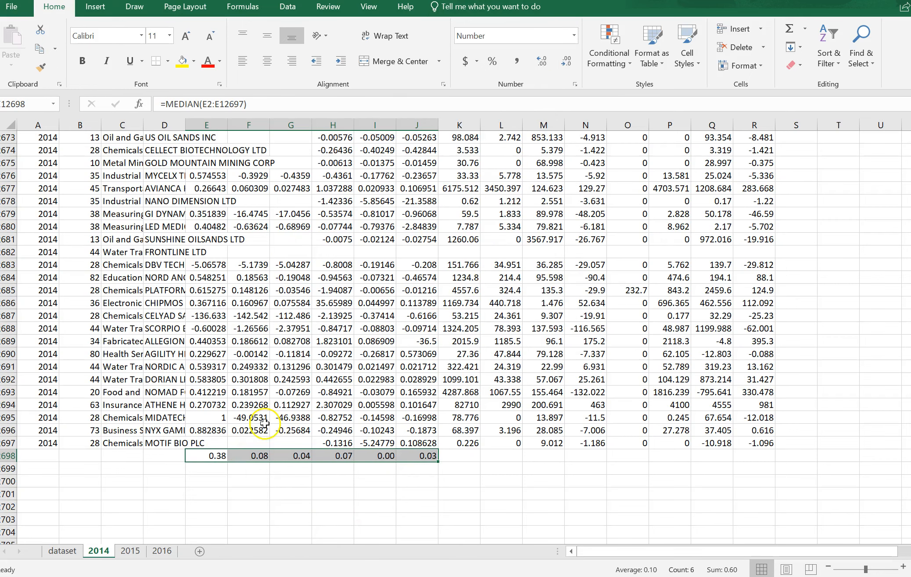
Look for the overall median row at the end of the filtered data on the dataset sheet
click(68, 555)
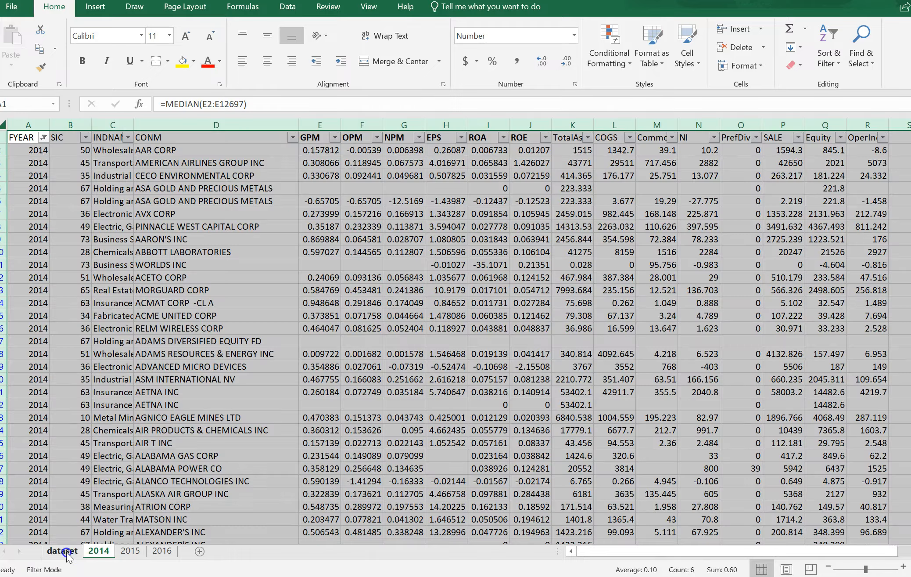
click(243, 432)
drag(244, 433, 242, 438)
scroll(242, 438, down, 11)
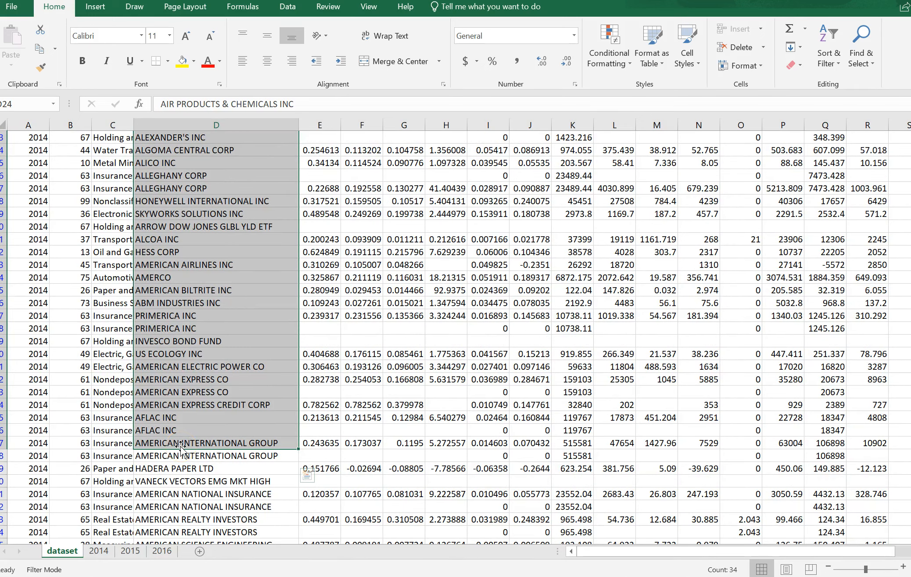
key(ctrl+shift+Down)
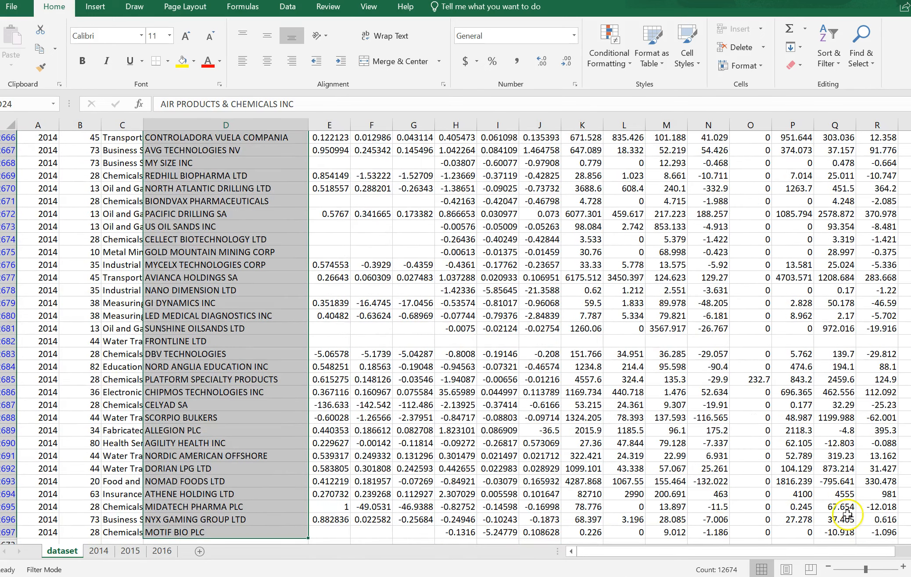
scroll(846, 514, down, 3)
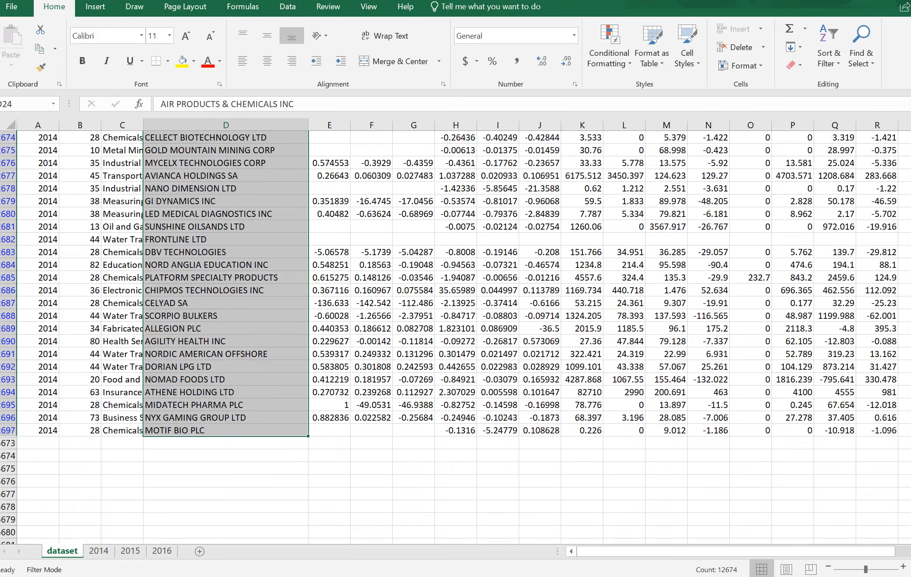
scroll(449, 339, down, 1)
drag(910, 277, 910, 134)
Reset the FYEAR filter on the dataset sheet to include all values
click(43, 138)
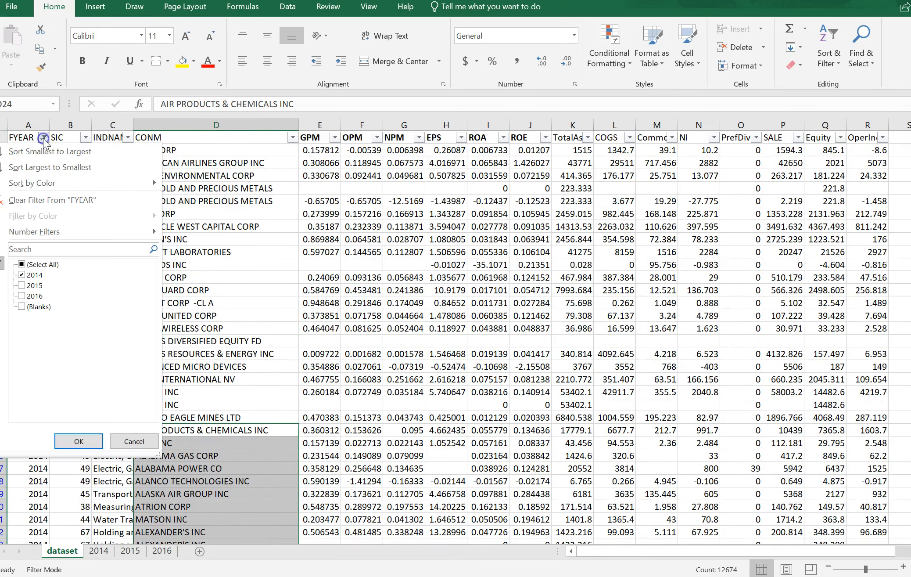
click(26, 264)
click(78, 441)
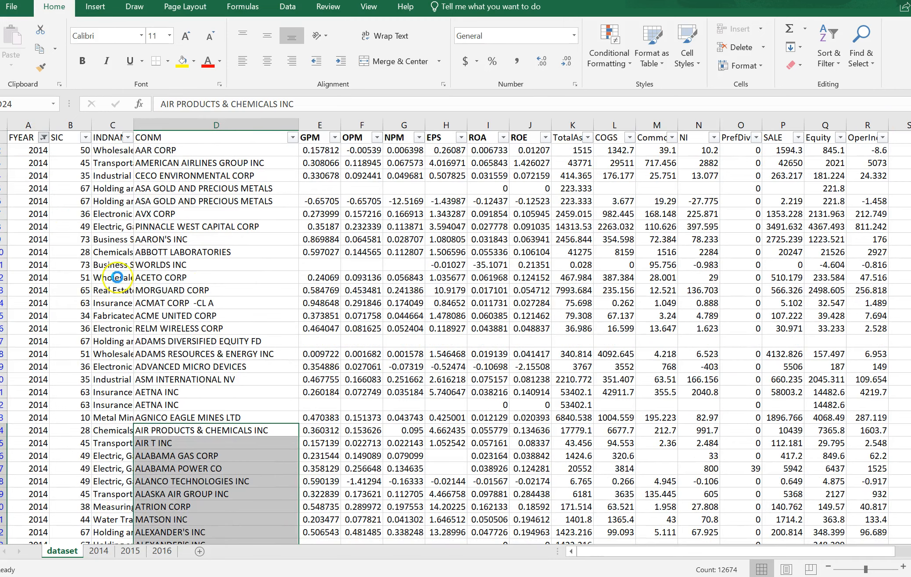
Copy the six overall medians, GPM through ROE, from E35672:J35672 at the end of the dataset sheet
click(112, 200)
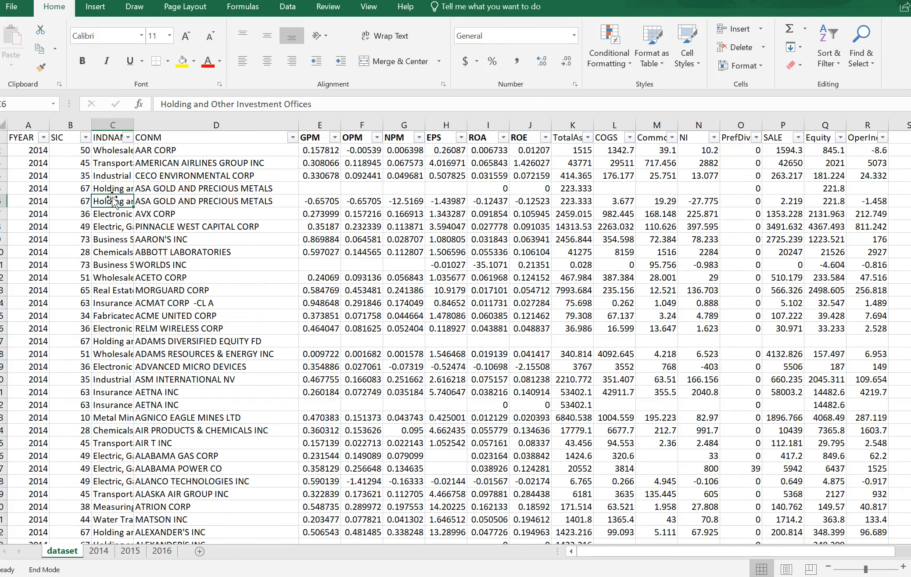
key(shift+Down)
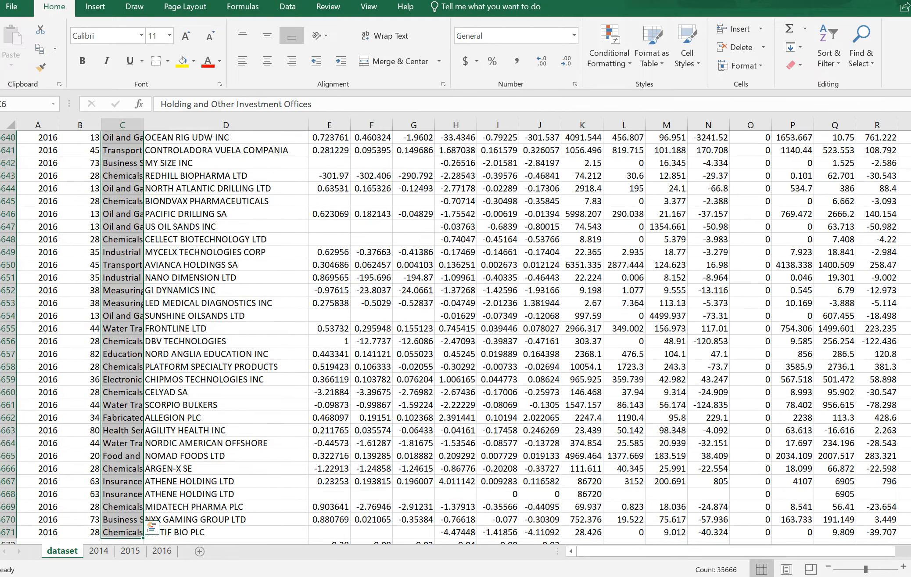
scroll(328, 471, down, 2)
click(328, 470)
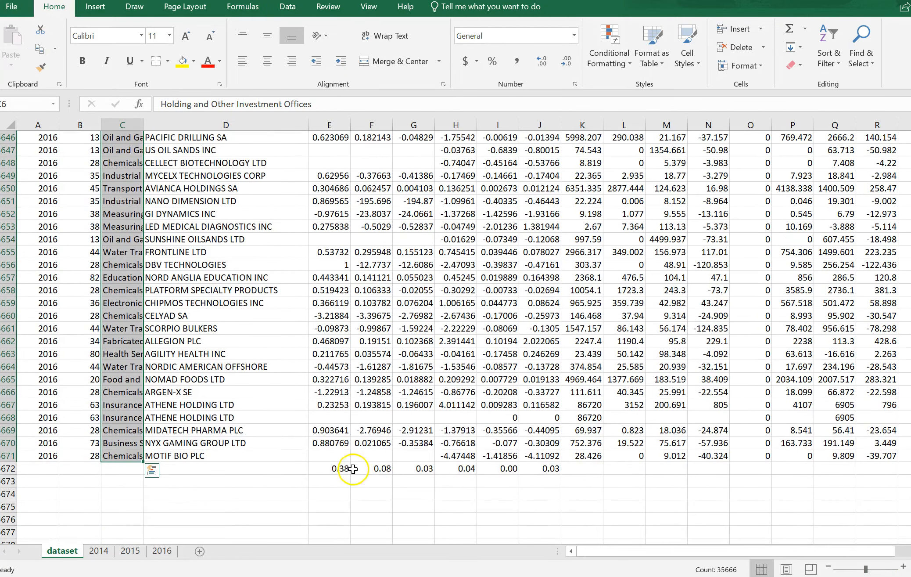
drag(328, 470, 540, 474)
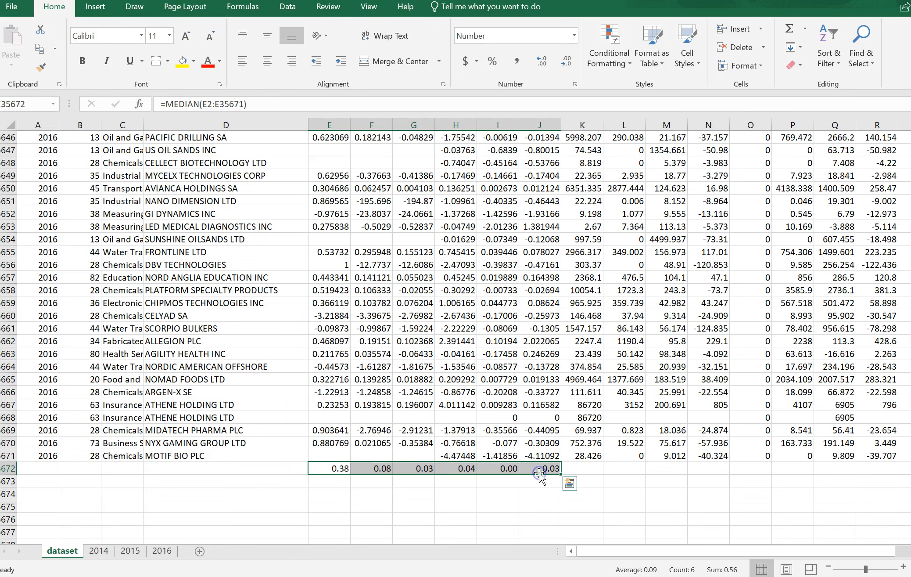
key(ctrl+c)
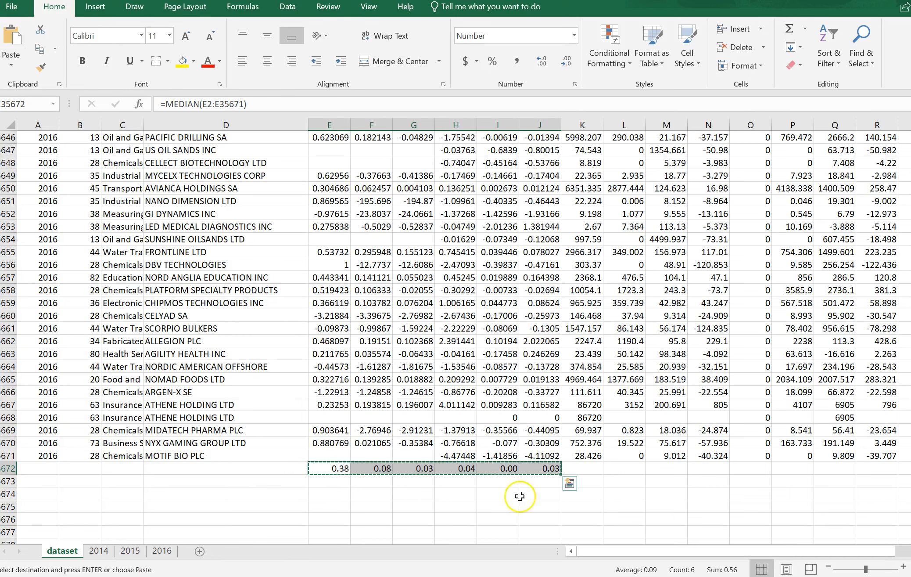
Paste the overall medians as values starting in E12700 on the 2014 sheet and format them as Number
click(99, 551)
key(ctrl+v)
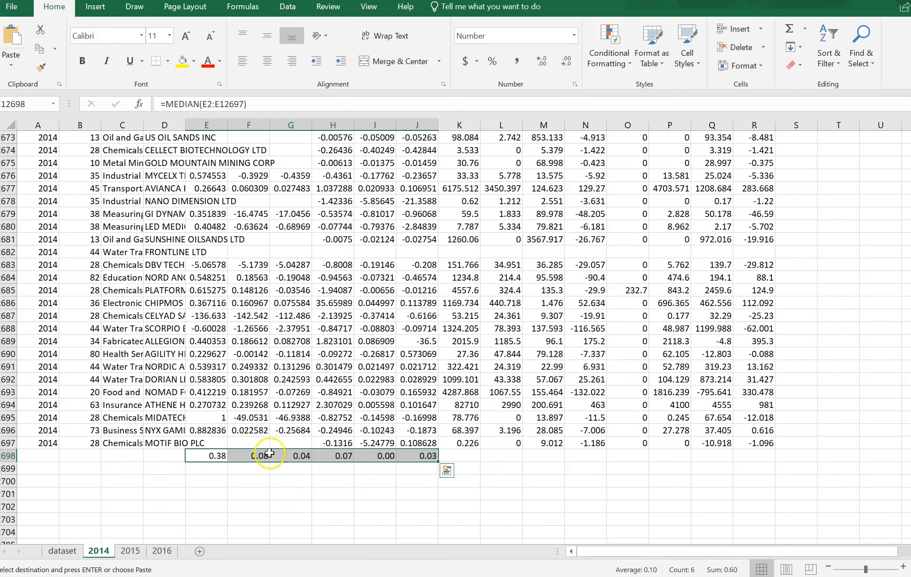
click(209, 483)
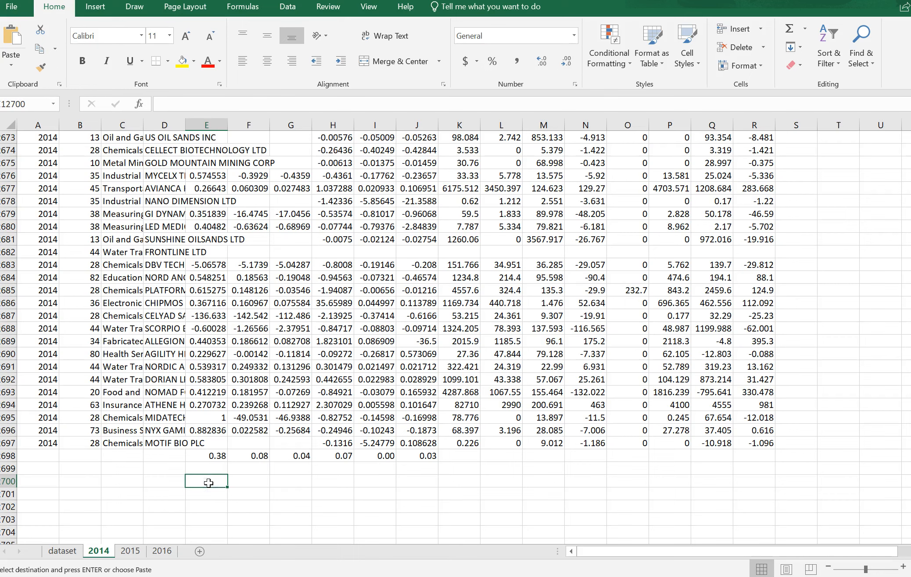
click(13, 68)
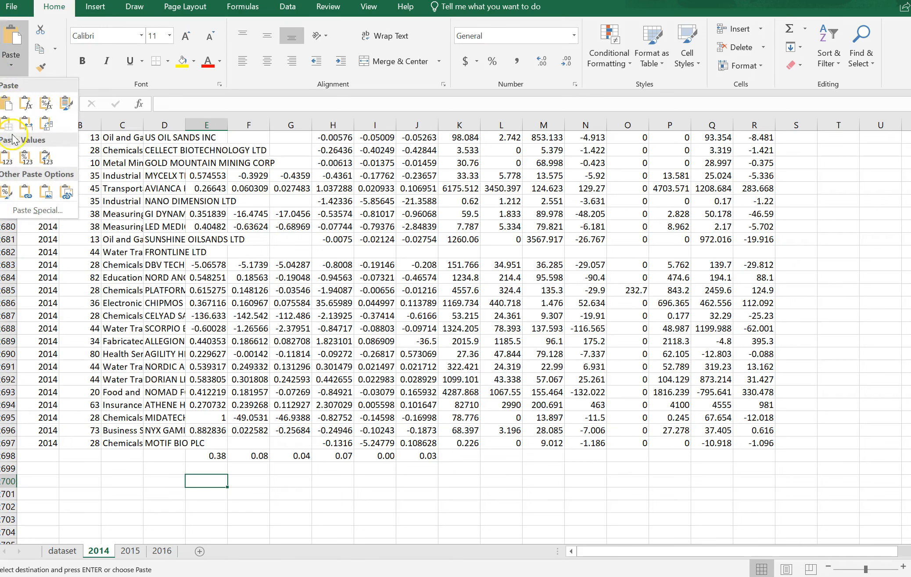
click(6, 158)
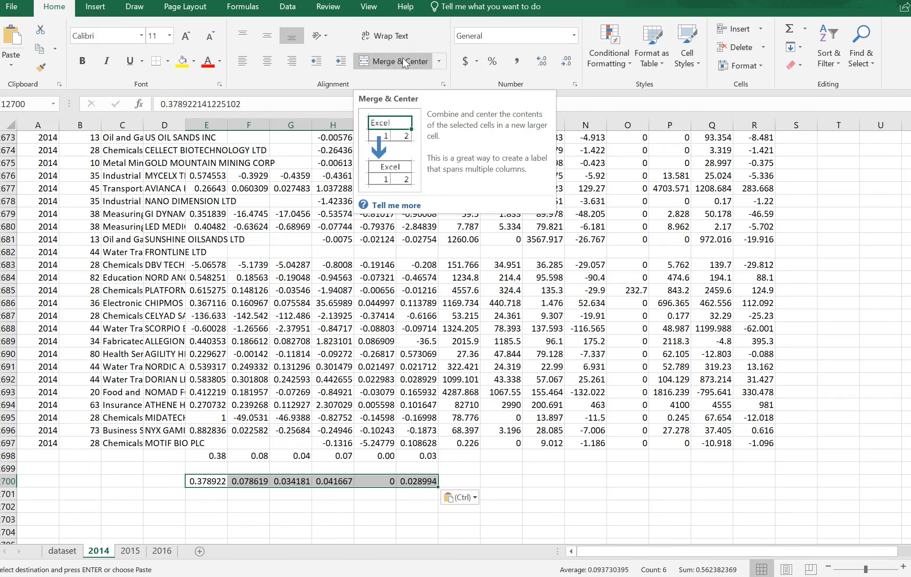
click(571, 38)
click(561, 100)
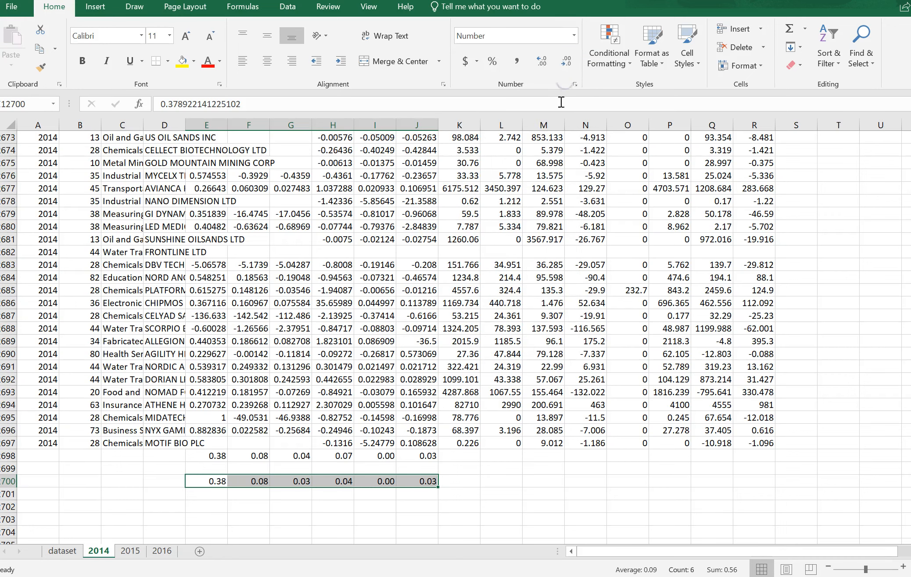
Compare the overall NPM and EPS medians with the 2014 medians two rows above
click(333, 480)
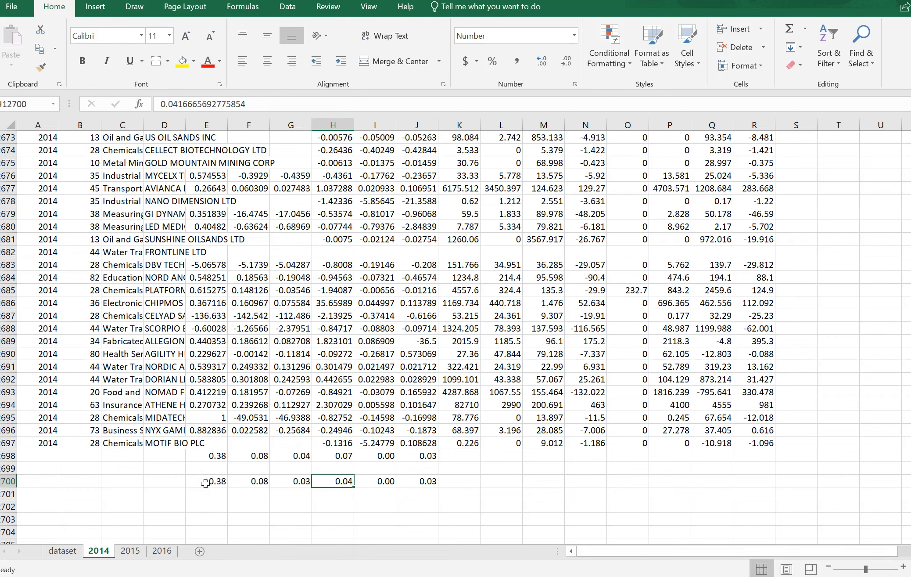
click(293, 483)
drag(293, 482, 330, 482)
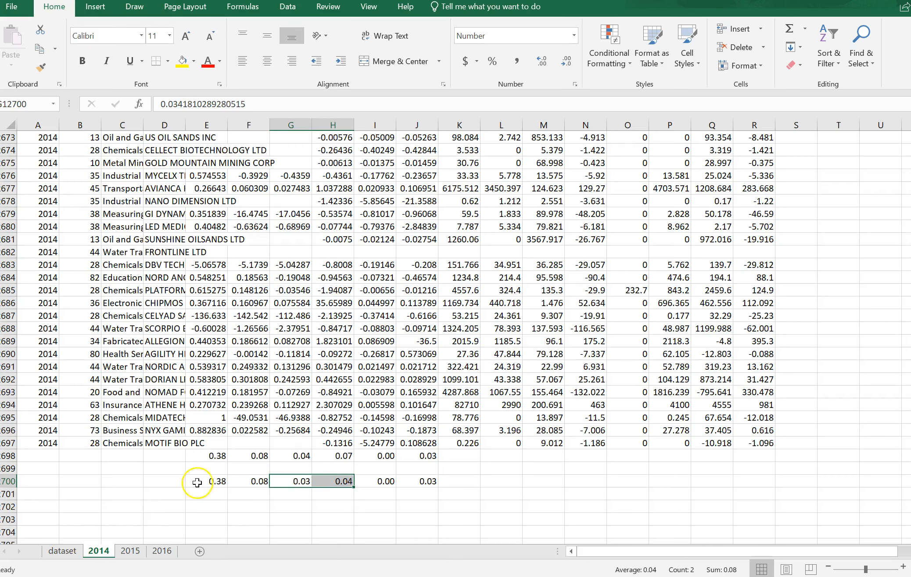
Filter the dataset sheet's FYEAR column to show only 2015
click(63, 551)
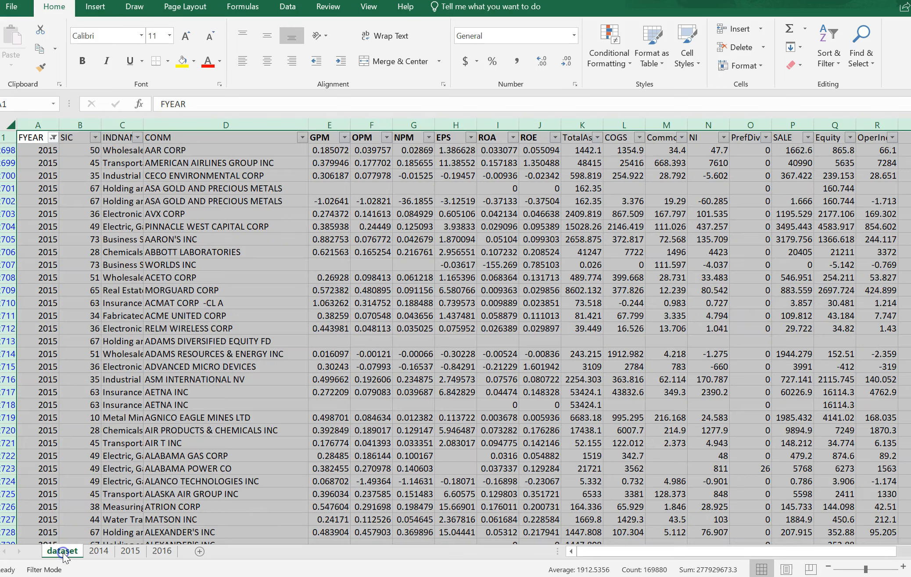
click(53, 137)
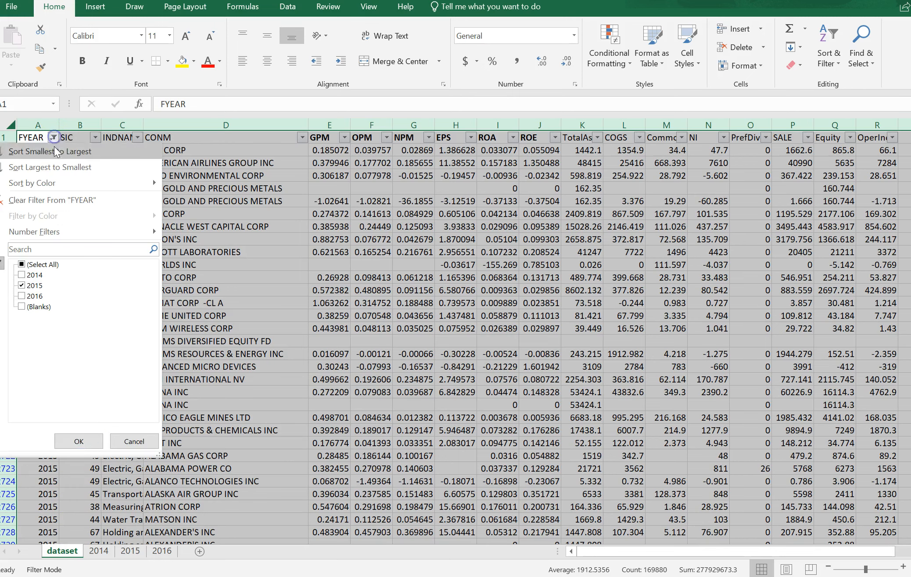
click(83, 440)
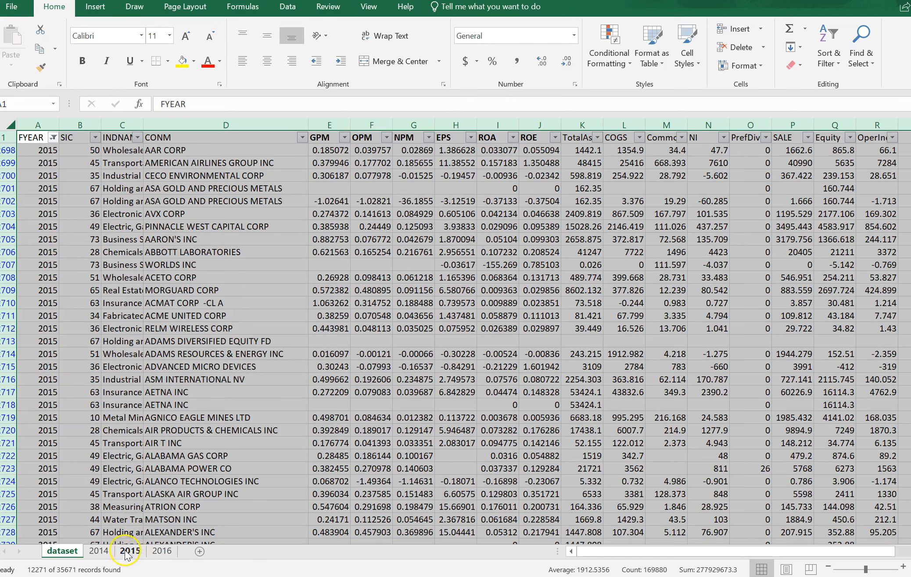
Switch the FYEAR filter on the dataset sheet from 2015 to 2016 only
click(53, 138)
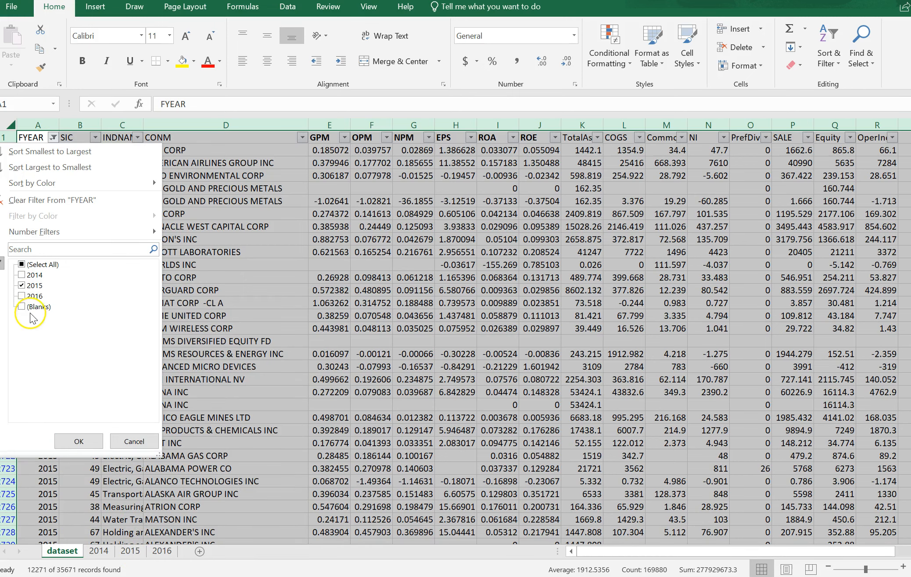
click(22, 285)
click(22, 296)
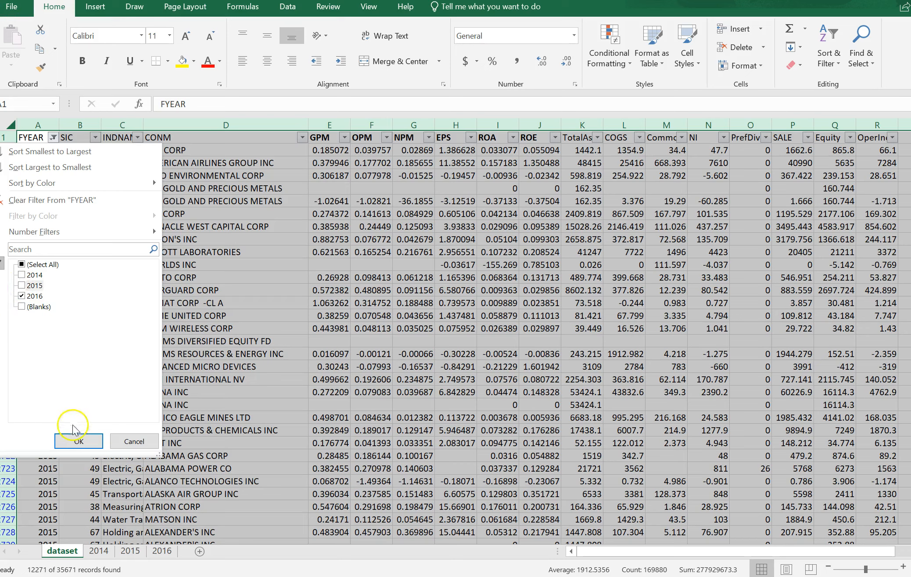
click(81, 441)
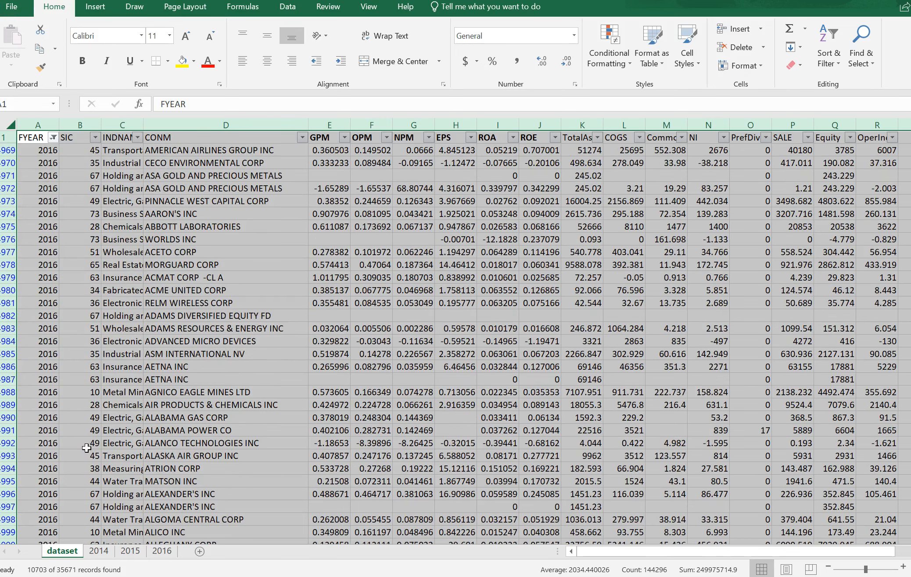
Restore all FYEAR values, including blanks, in the dataset sheet's filter
click(53, 138)
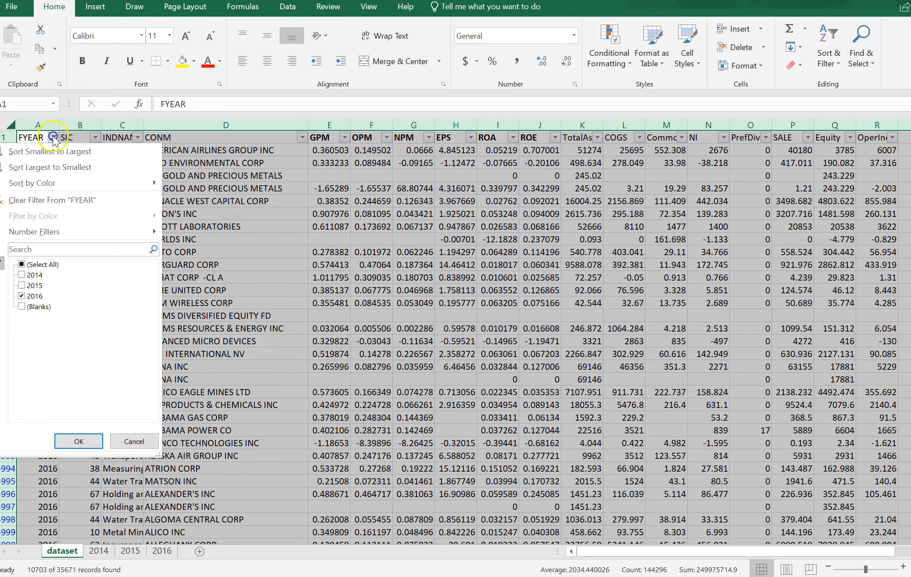
click(22, 265)
click(79, 441)
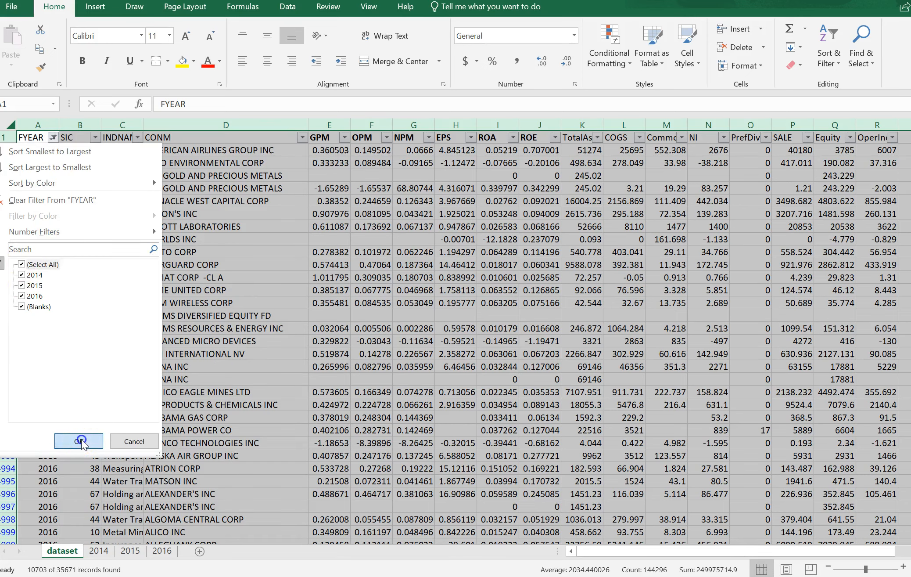